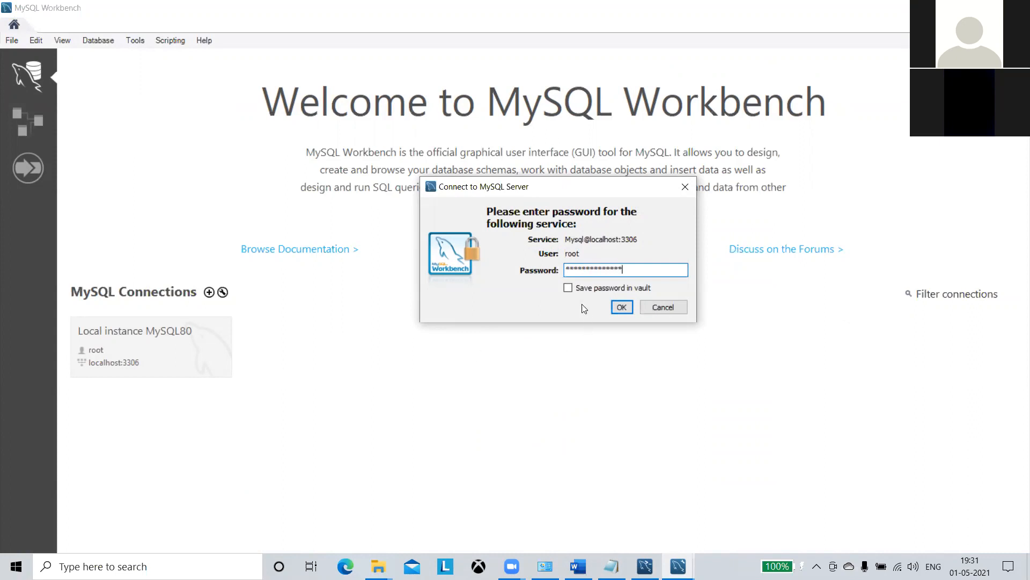
Save the MySQL80 password in the vault, connect to the local instance, and focus Workbench.
left_click(568, 289)
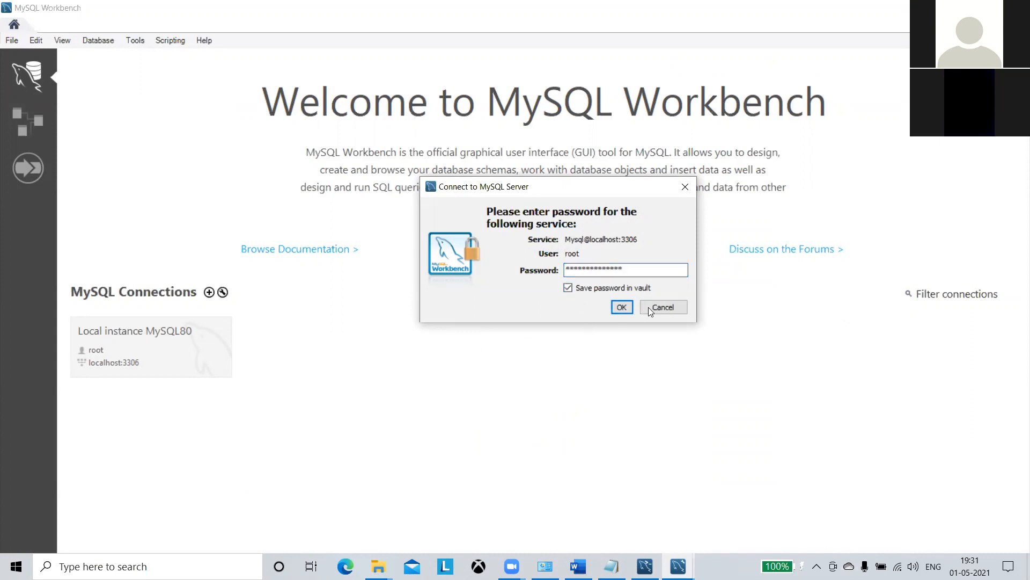
left_click(618, 309)
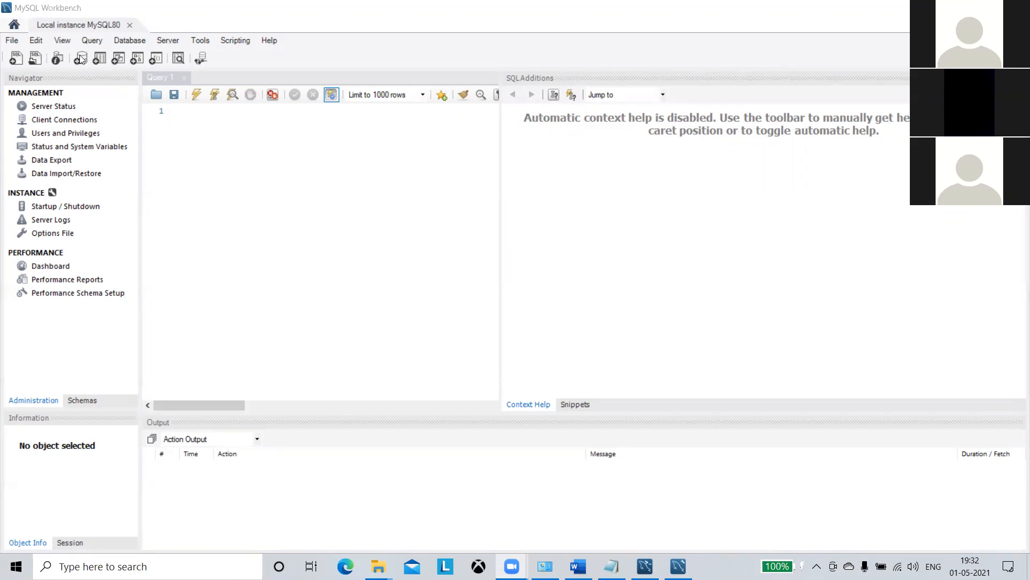
left_click(79, 63)
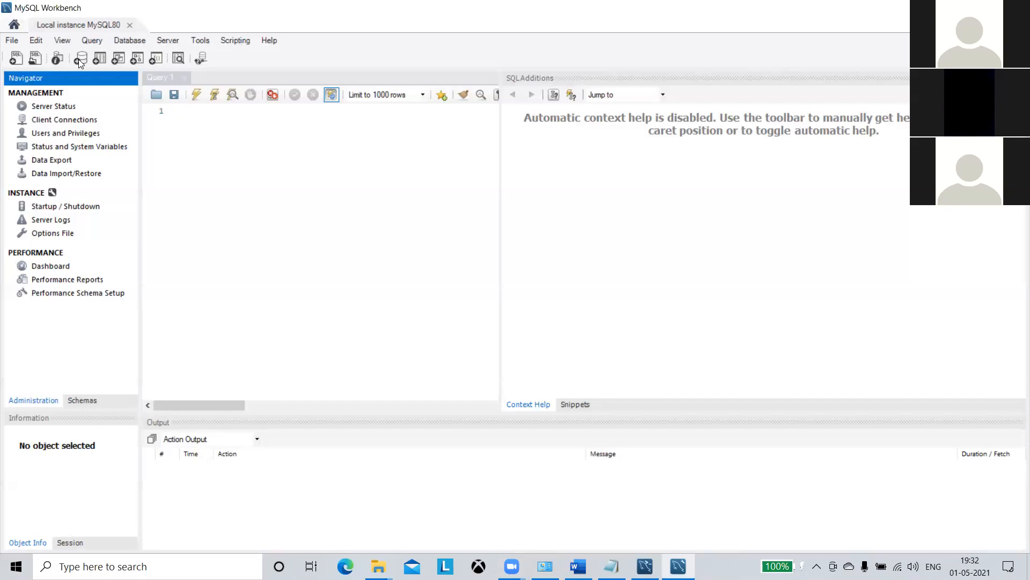
Create a new schema and name it konakart_schema, correcting the mistyped name.
left_click(80, 59)
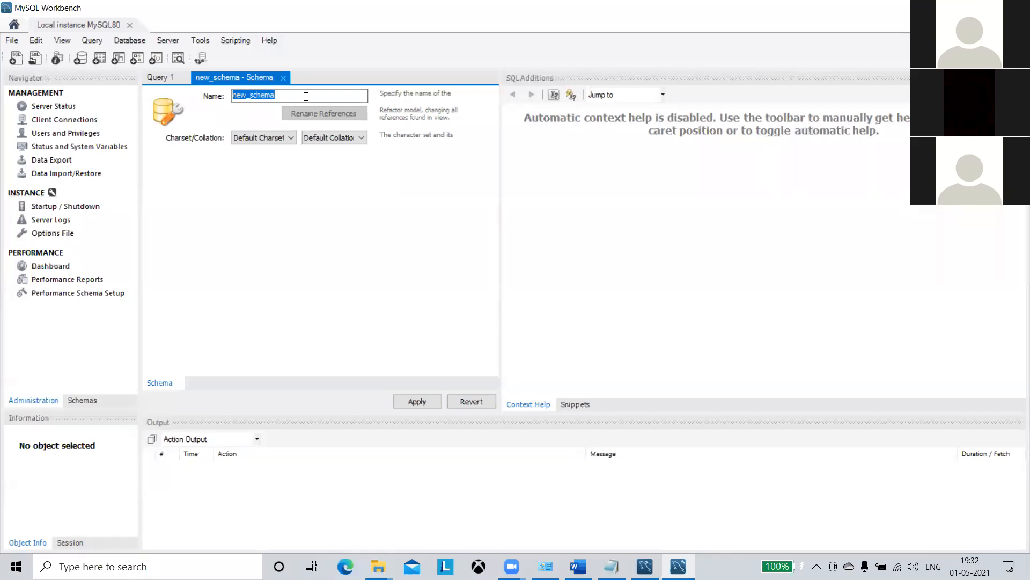
key("BackSpace")
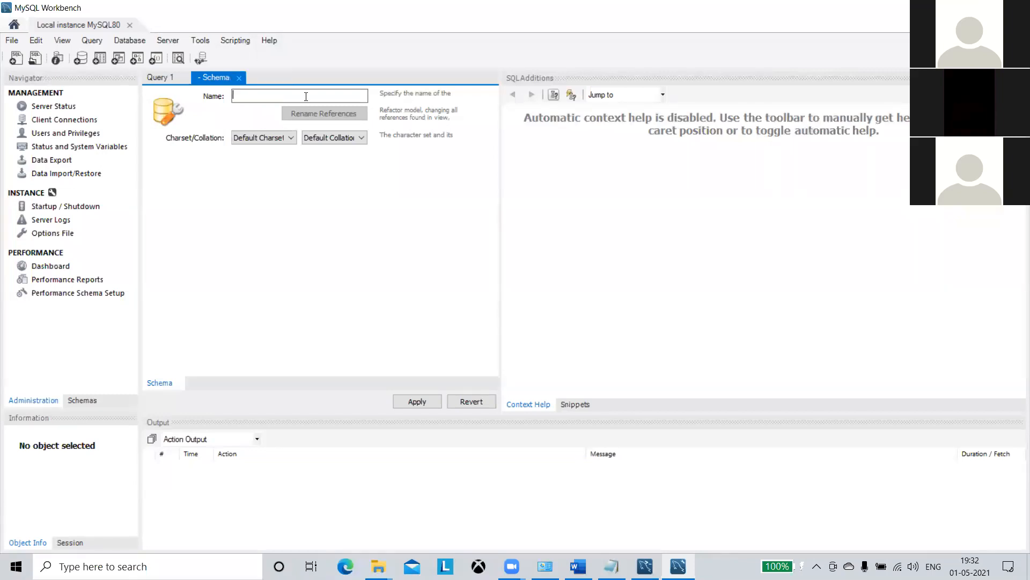
type("Konakart")
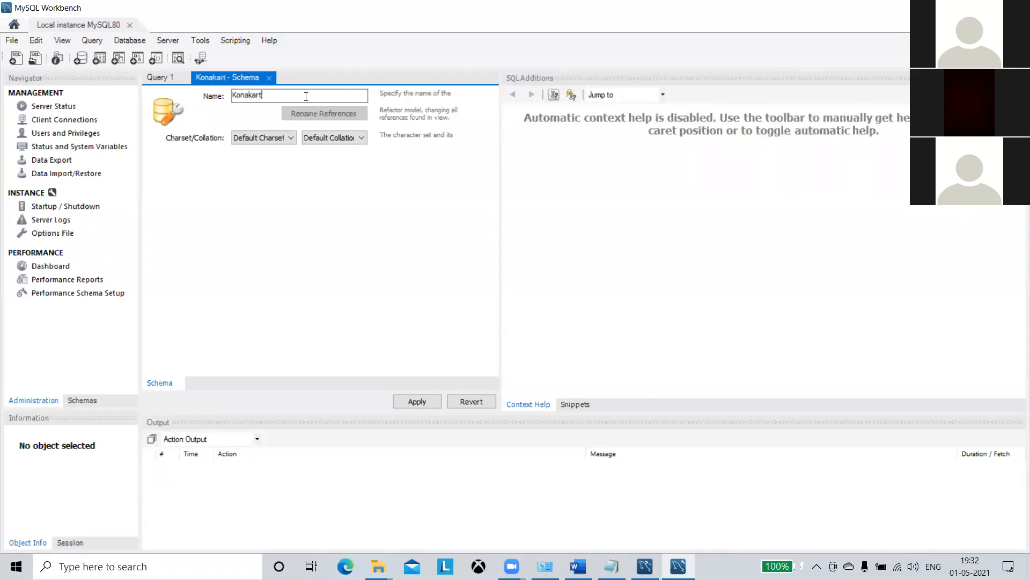
key("BackSpace")
key("BackSpace")
key("BackSpace")
key("BackSpace")
key("BackSpace")
key("BackSpace")
key("BackSpace")
key("BackSpace")
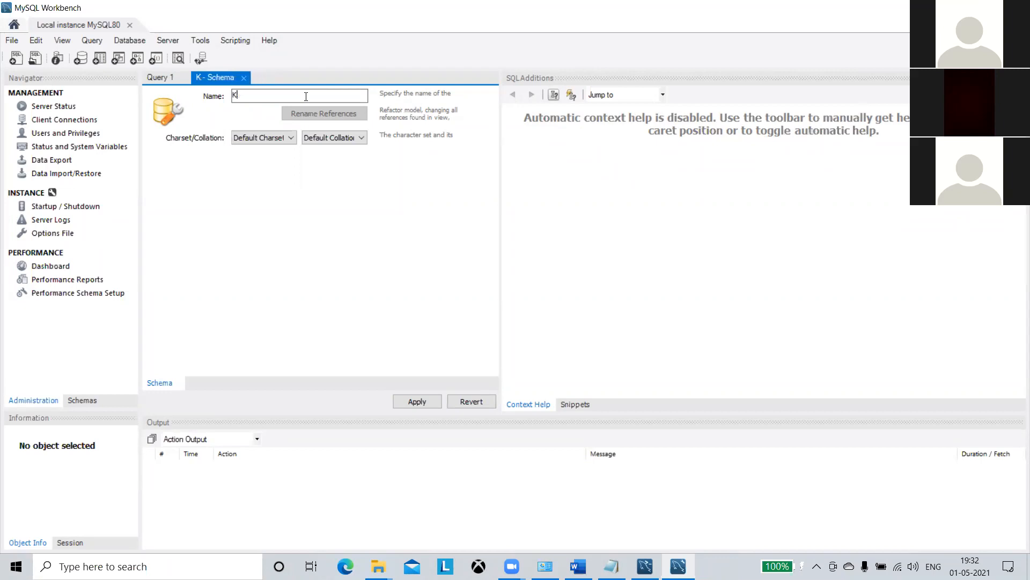
type("konakart")
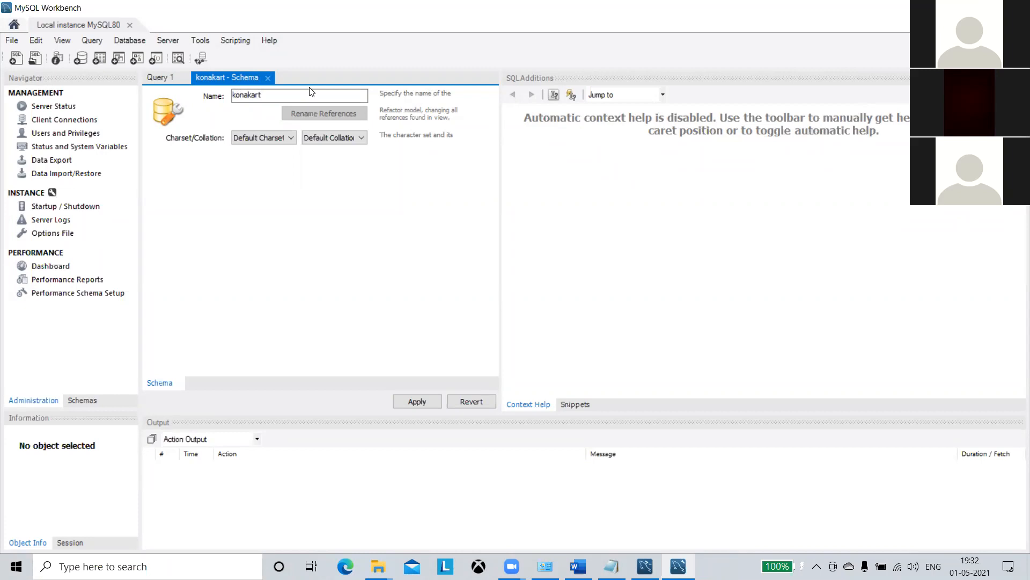
type("_schema")
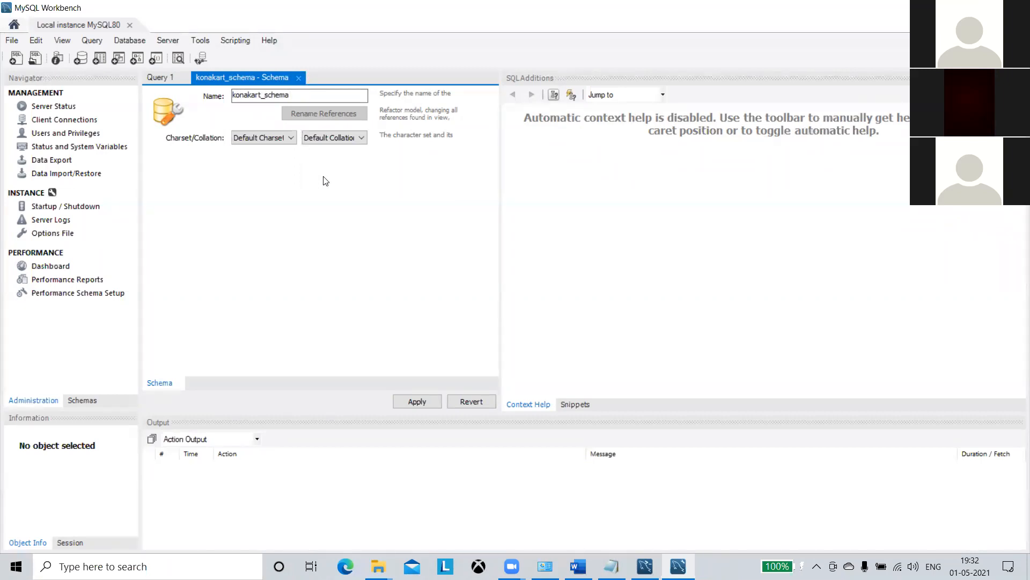
Apply the CREATE SCHEMA script for konakart_schema, then switch to the Downloads folder window.
left_click(404, 402)
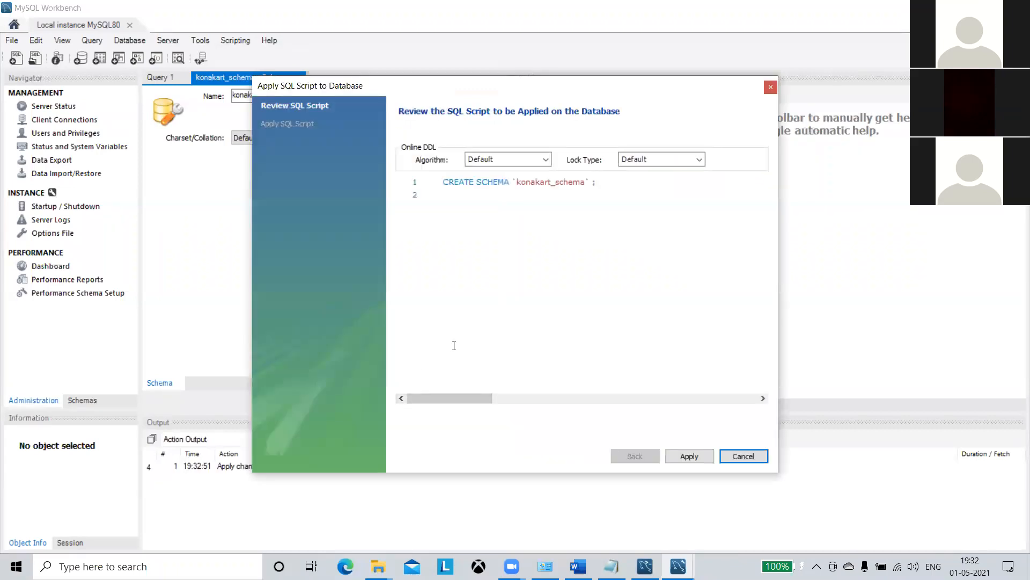
left_click(707, 456)
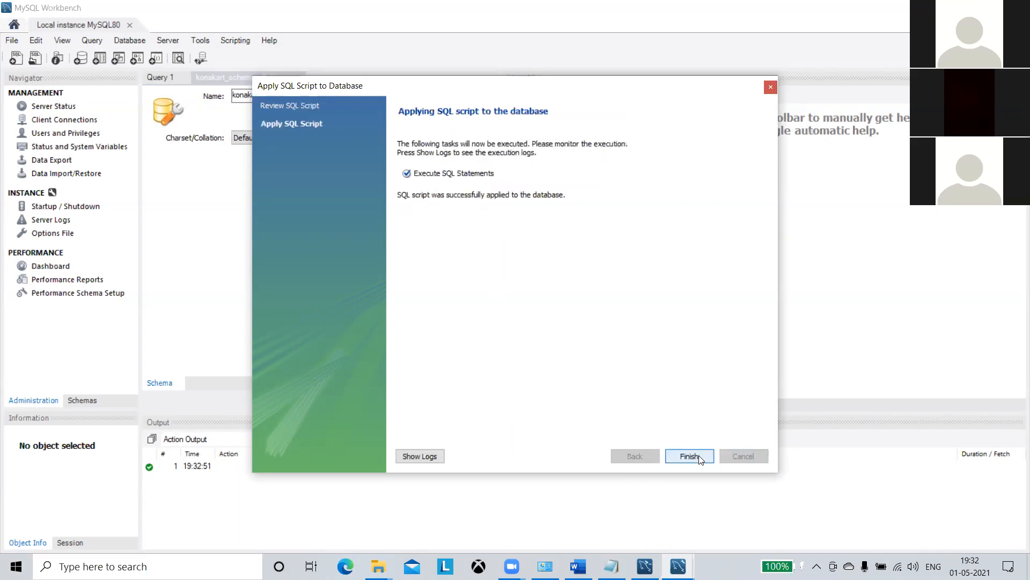
left_click(689, 457)
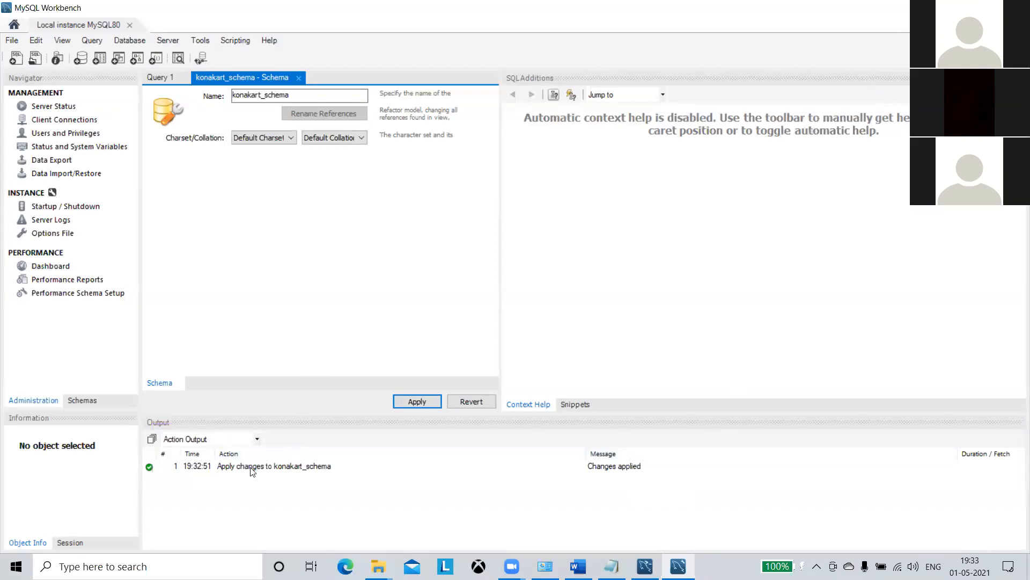
key("alt+Tab")
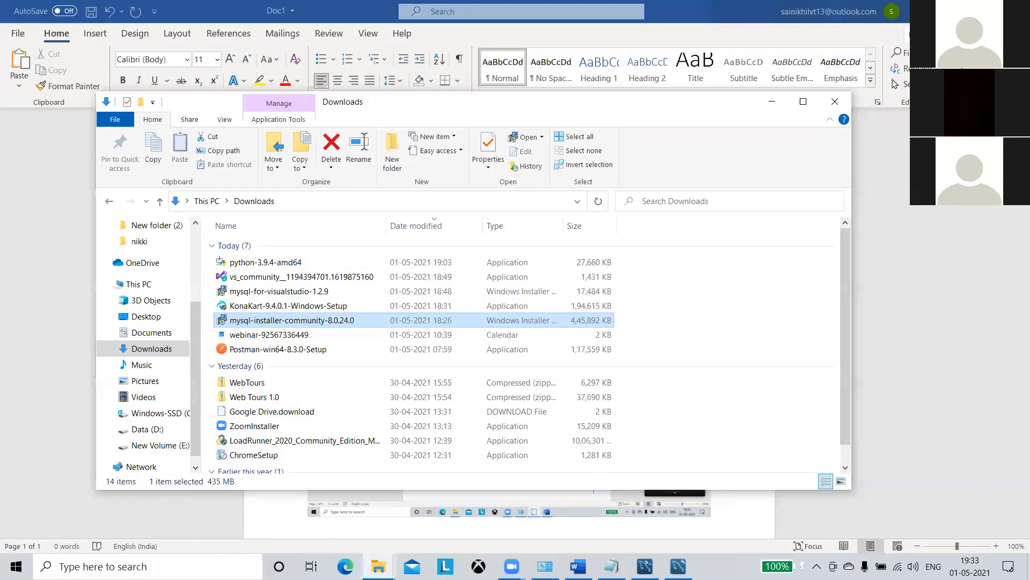
Launch KonaKart-9.4.0.1-Windows-Setup and run it anyway past the SmartScreen warning.
left_click(316, 307)
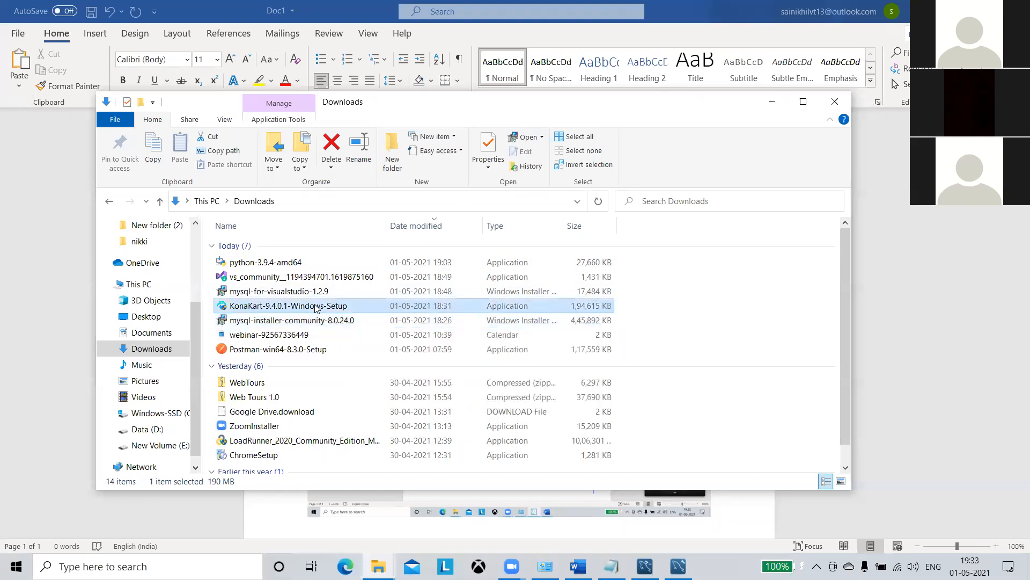
double_click(316, 306)
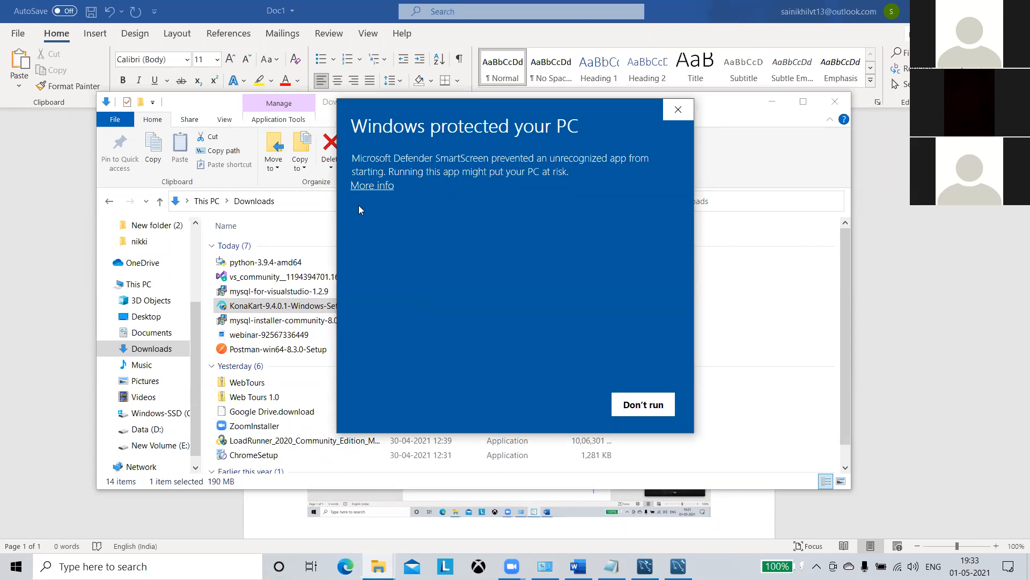
left_click(372, 188)
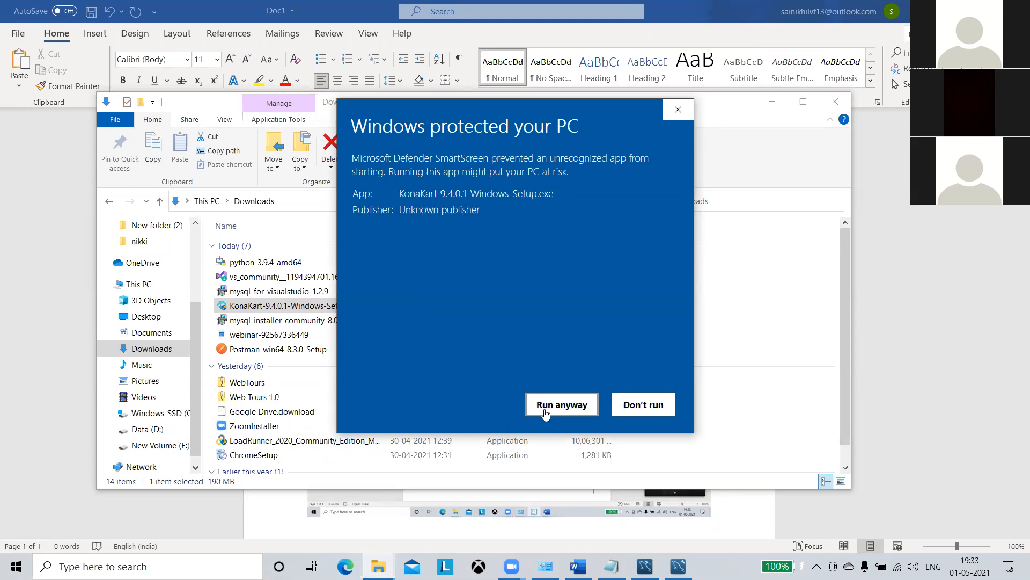
left_click(545, 411)
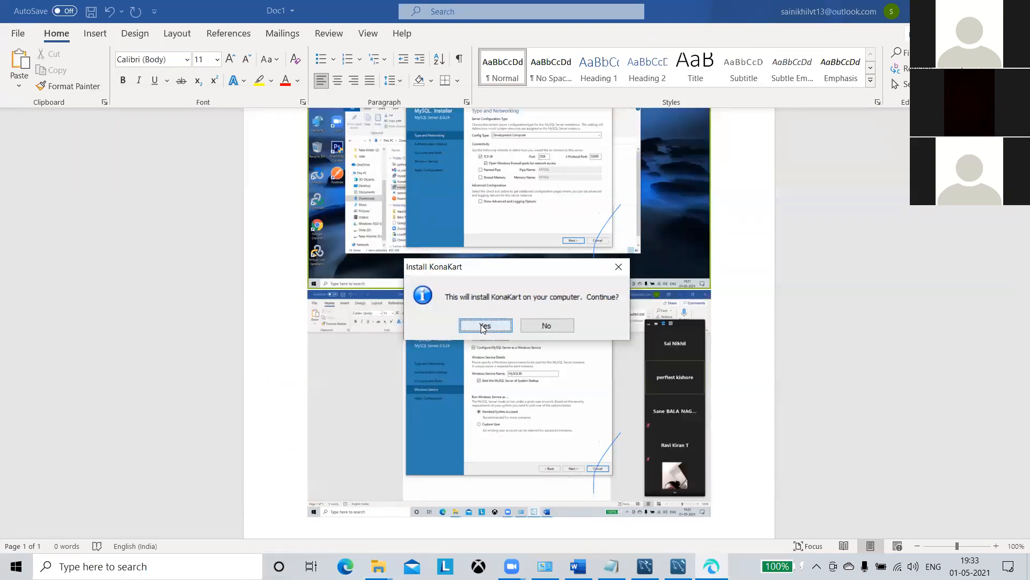
Allow the installer, accept the licence agreement, and keep C:\KonaKart as the install folder.
left_click(483, 326)
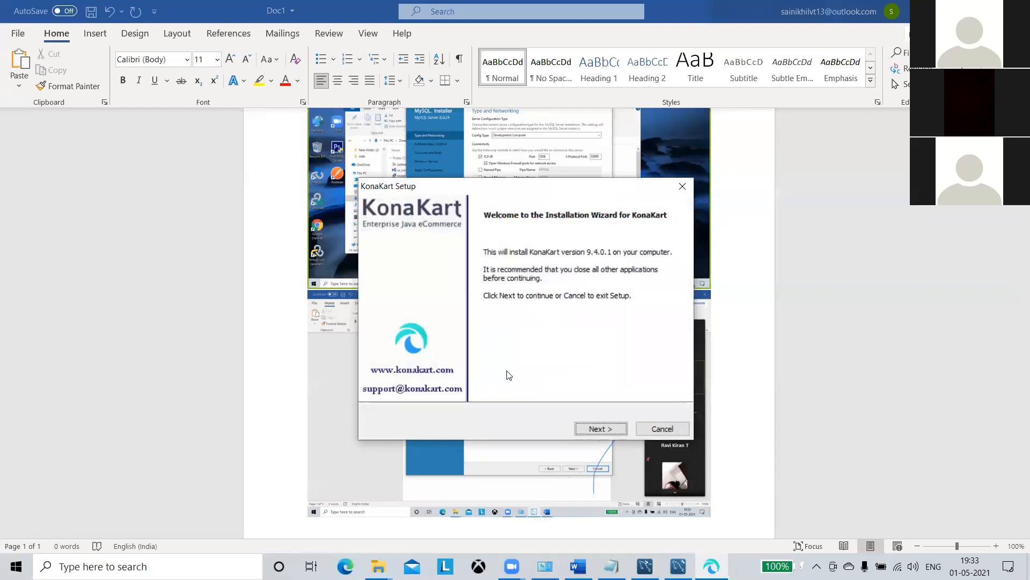
left_click(606, 429)
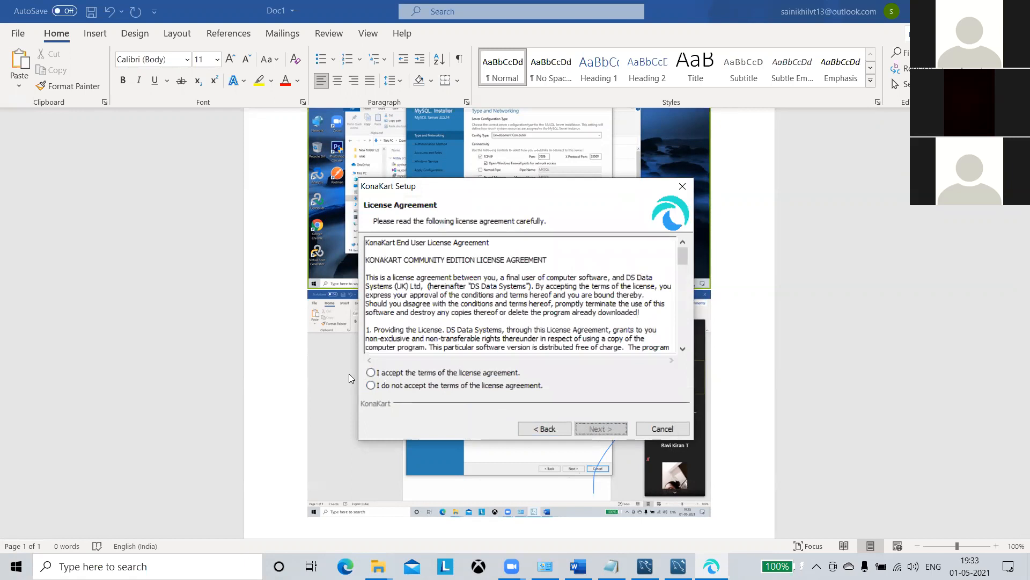
left_click(373, 375)
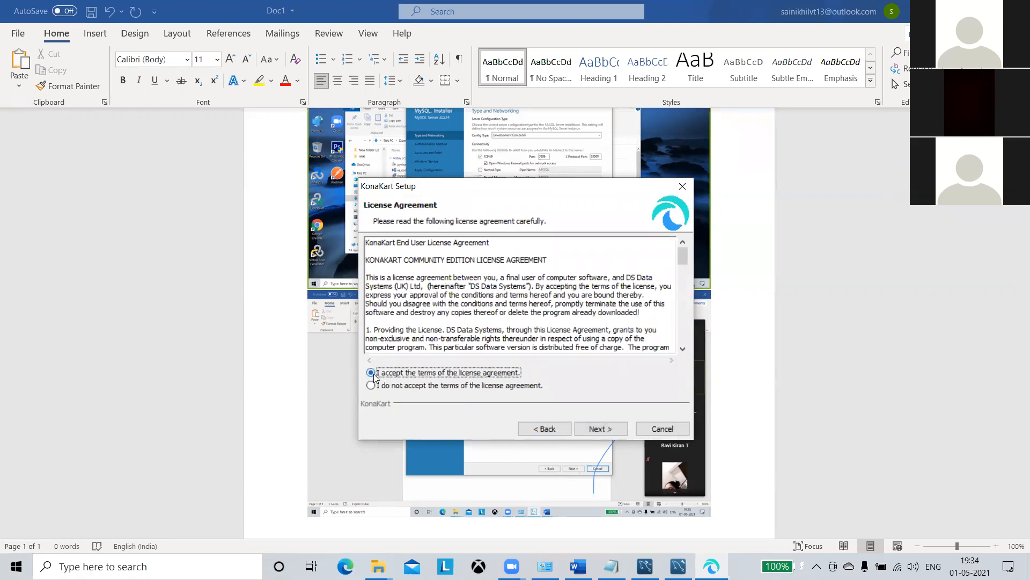
left_click(600, 429)
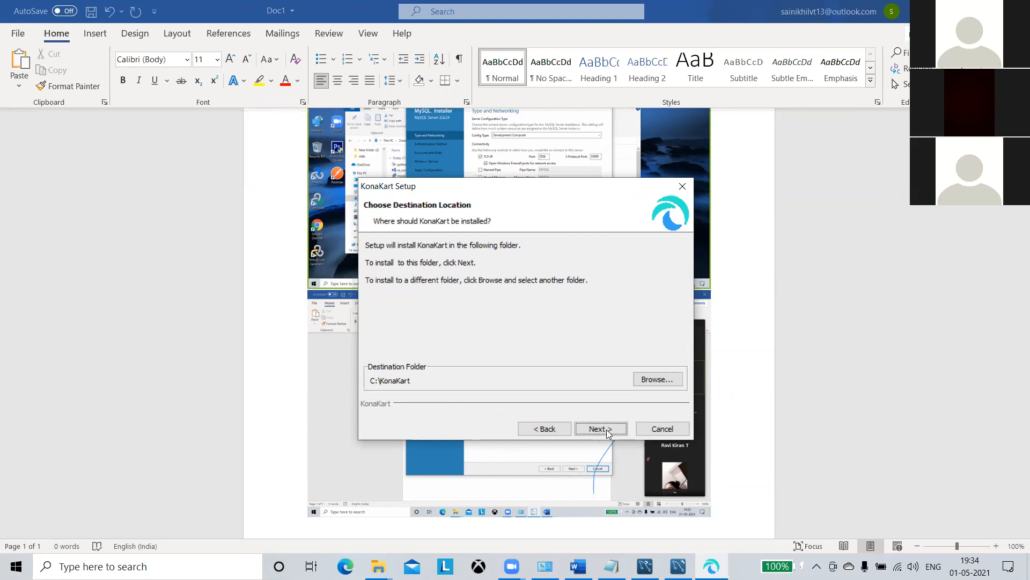
left_click(597, 428)
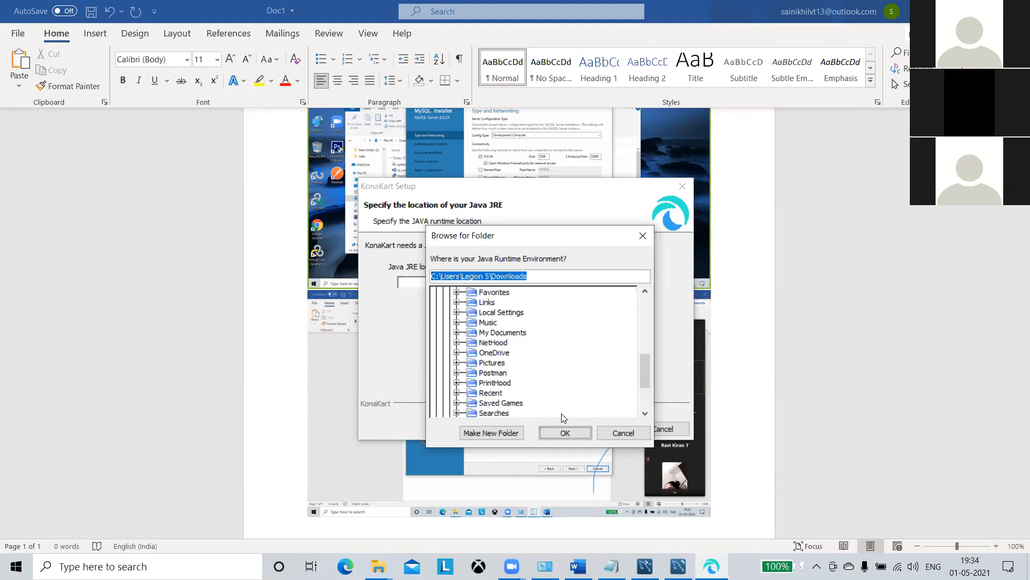
Open Command Prompt and run java -version, which reports java is not recognized.
left_click(138, 564)
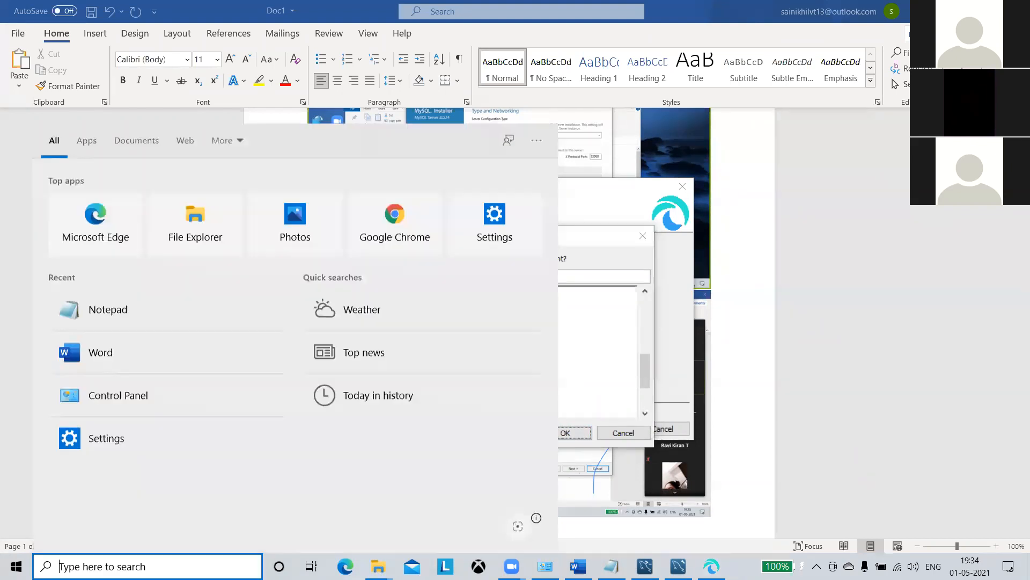
type("cmd")
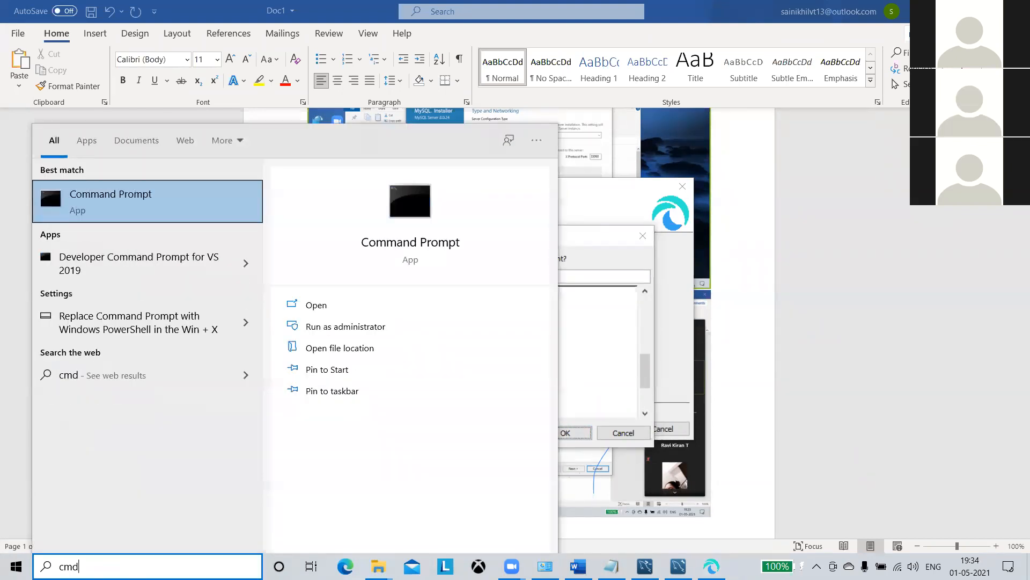
left_click(159, 209)
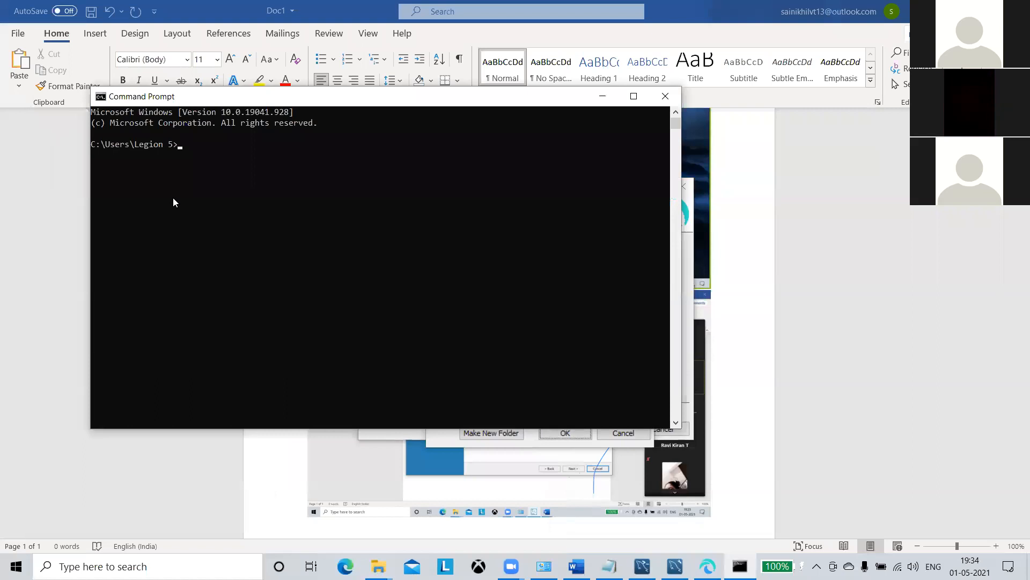
type("java -v")
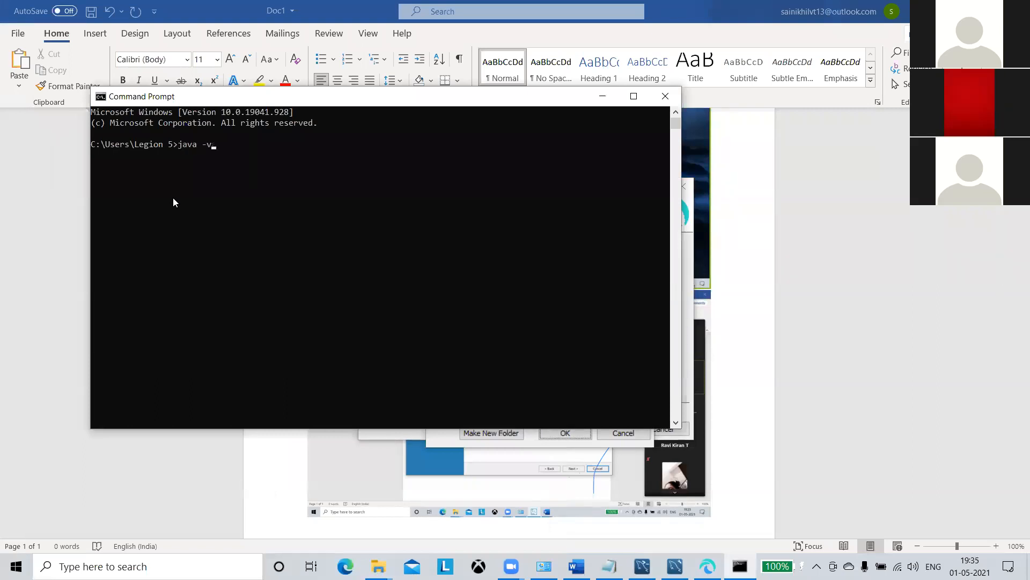
type("ersion")
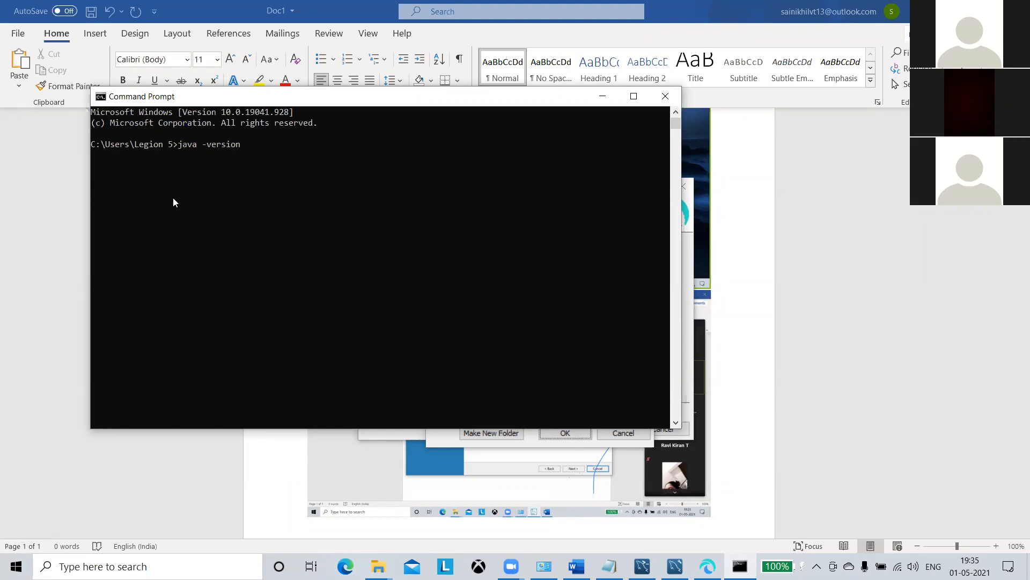
key("Return")
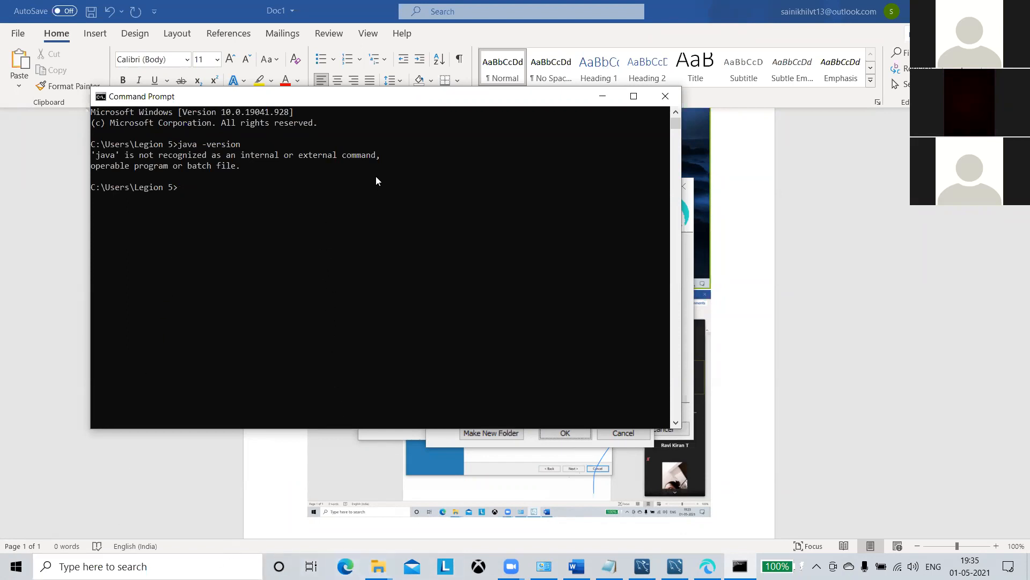
Minimize open windows and search Google in Chrome for 'java 64'.
left_click(602, 97)
left_click(576, 566)
left_click(576, 566)
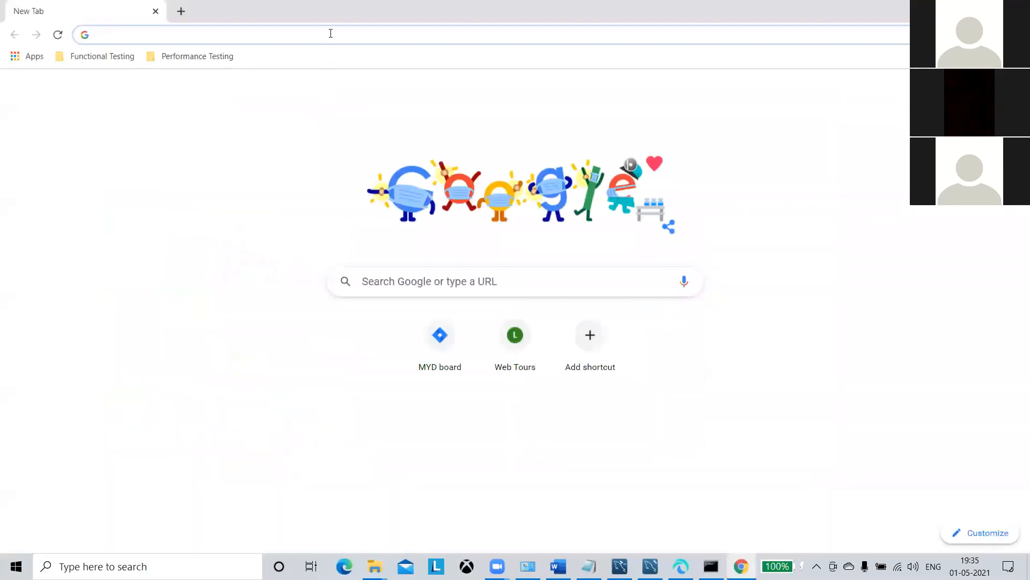
left_click(332, 35)
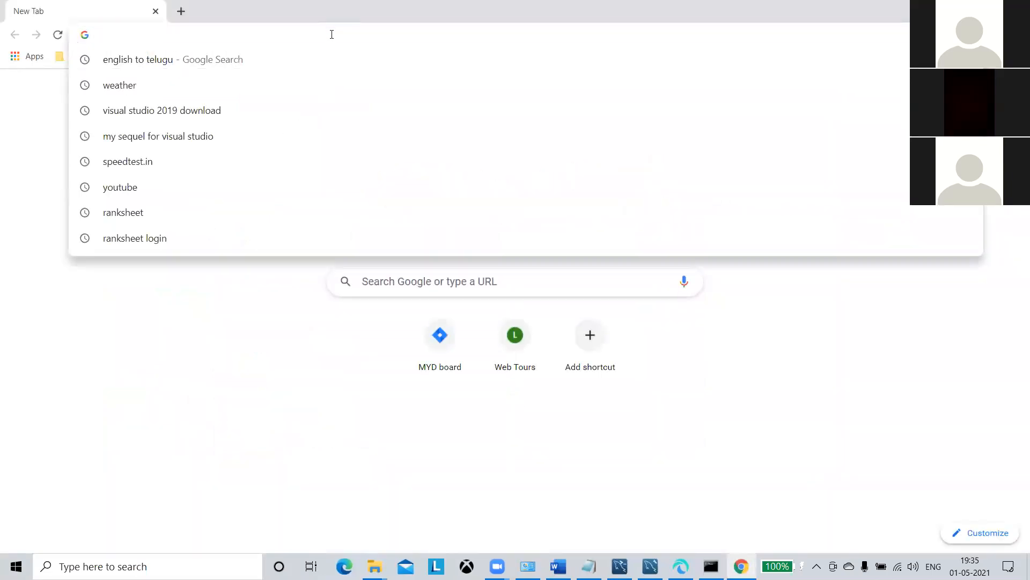
type("java ")
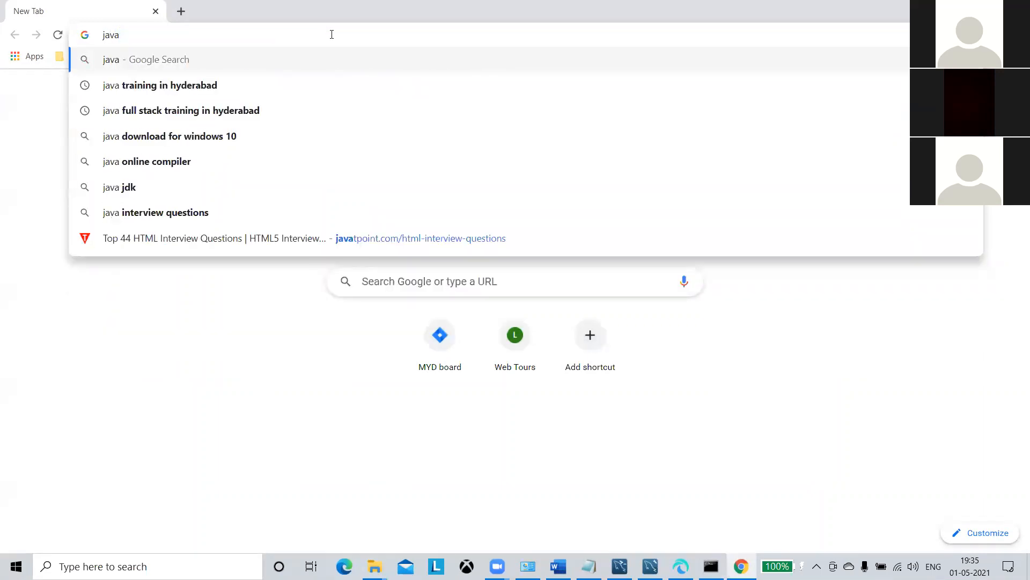
type("64")
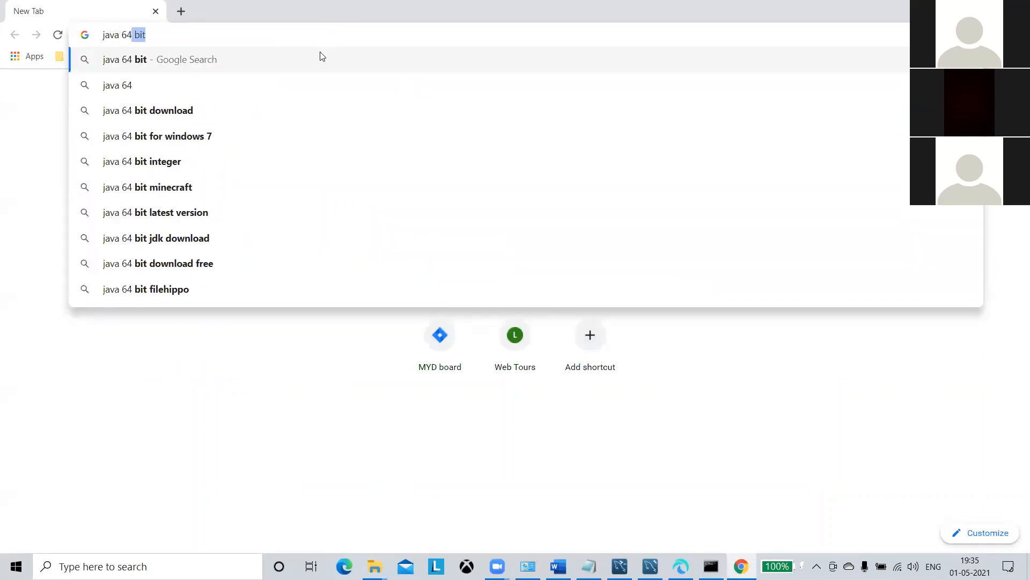
left_click(316, 57)
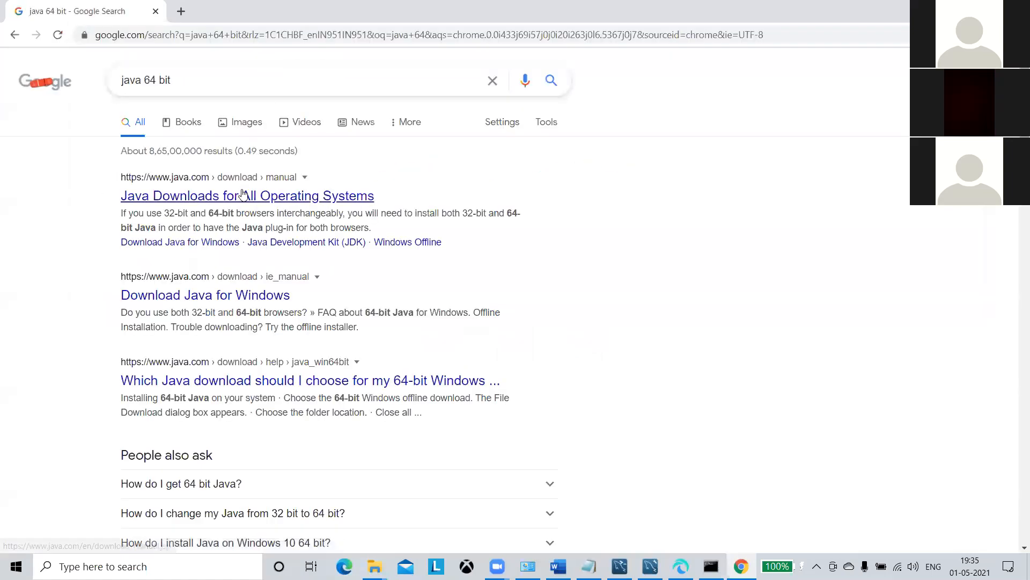
On java.com's downloads page, download the Windows Offline (64-bit) installer.
left_click(241, 198)
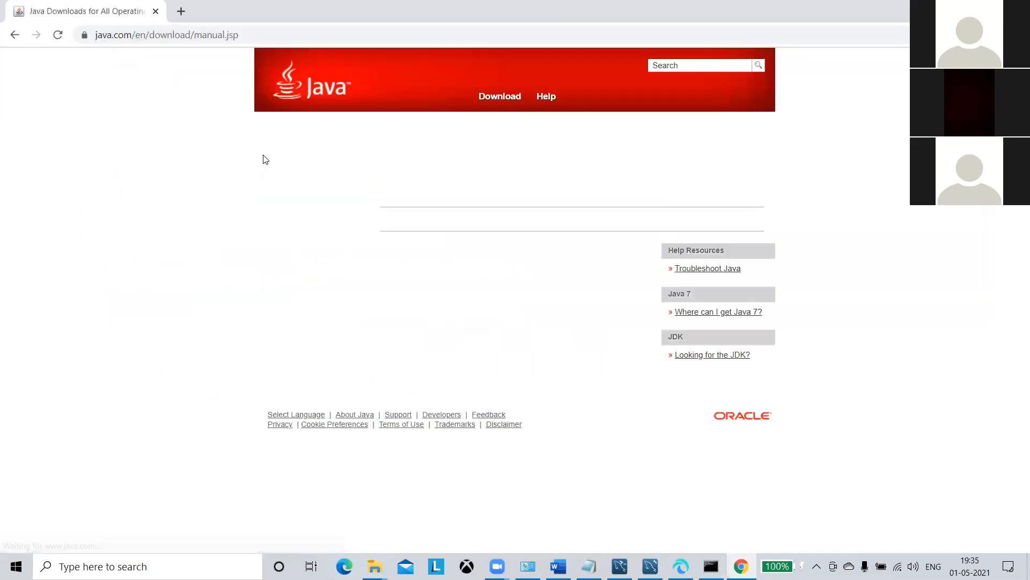
scroll(486, 275, "down", 1)
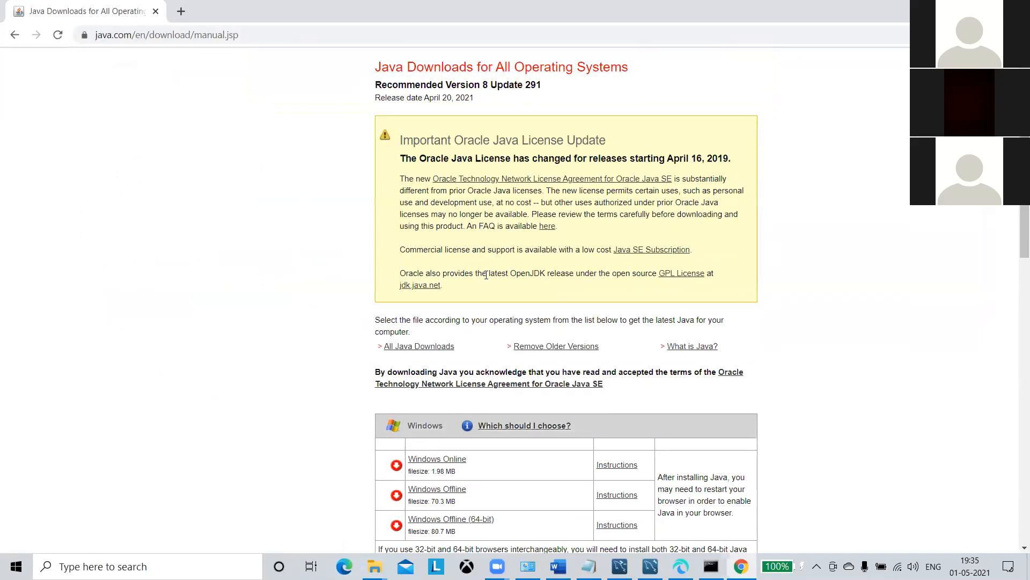
scroll(486, 275, "down", 3)
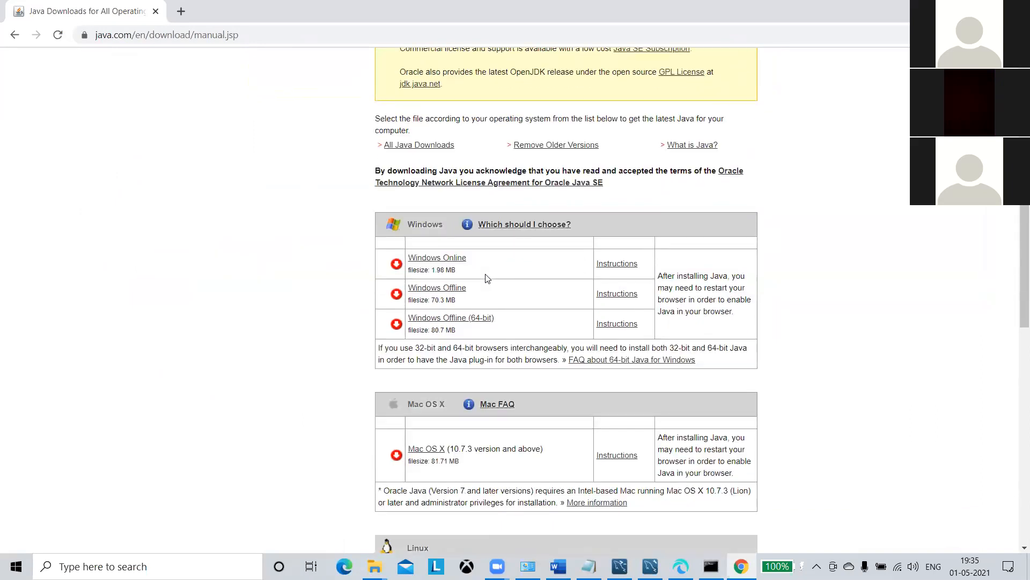
left_click(467, 318)
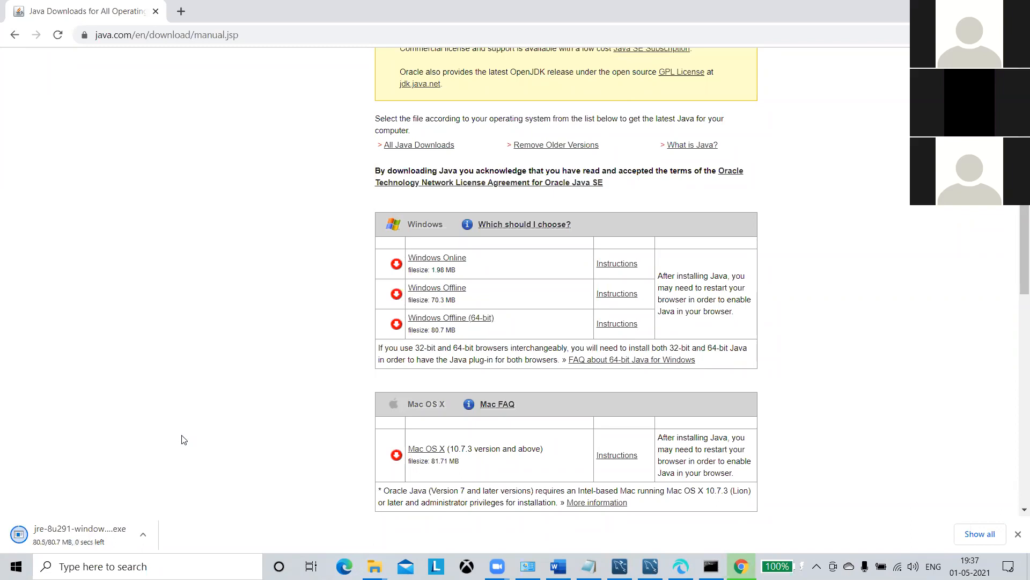
Run the downloaded jre-8u291 installer and start installing Java.
left_click(121, 531)
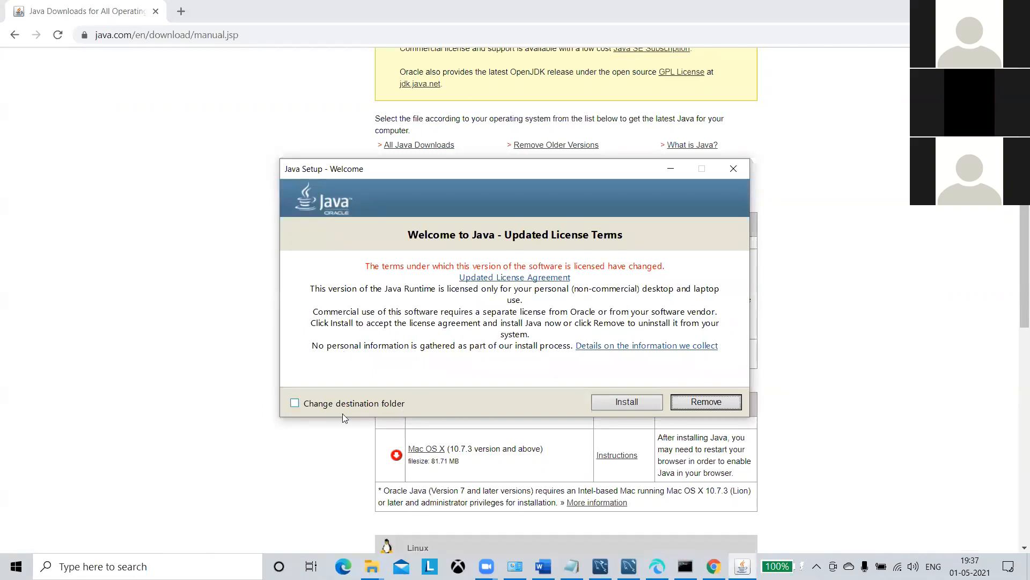
left_click(623, 401)
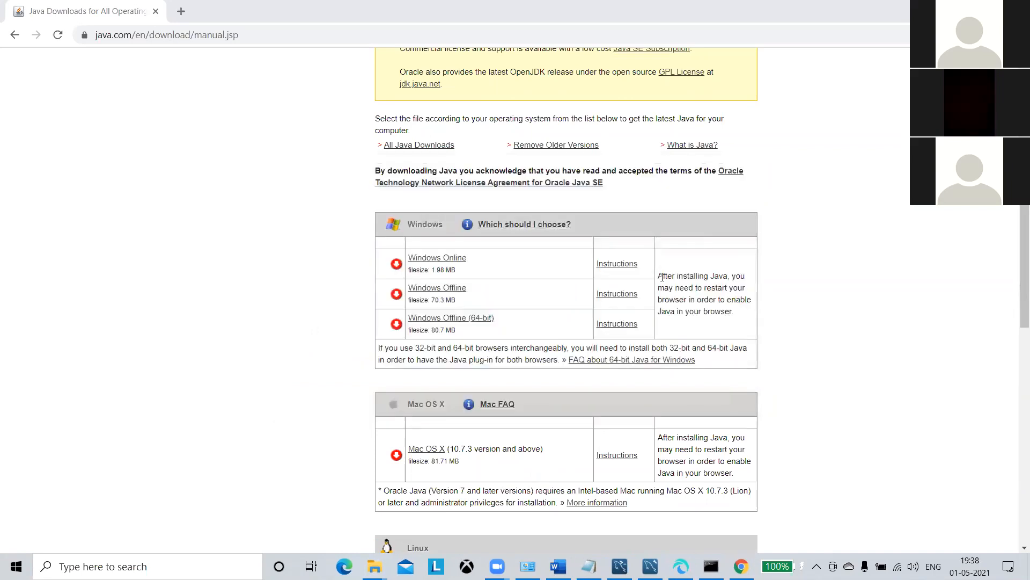
Close the finished Java setup and restore the earlier Command Prompt window.
left_click(685, 400)
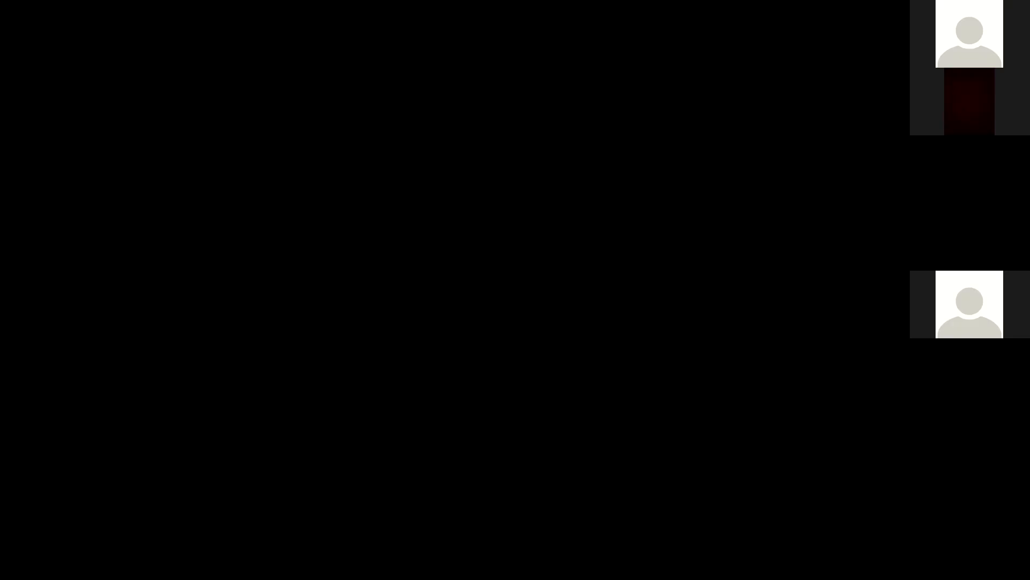
left_click(649, 564)
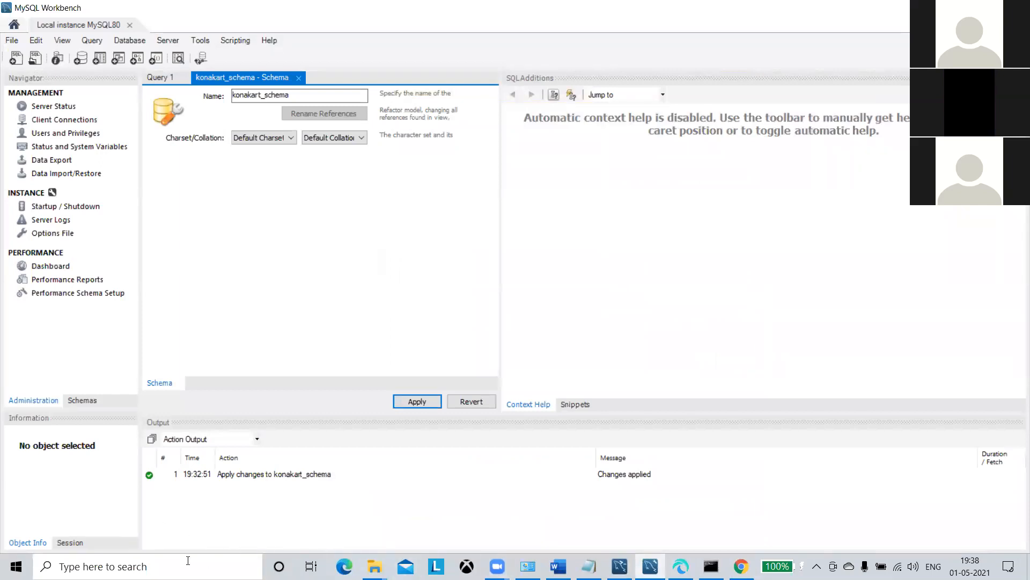
left_click(704, 561)
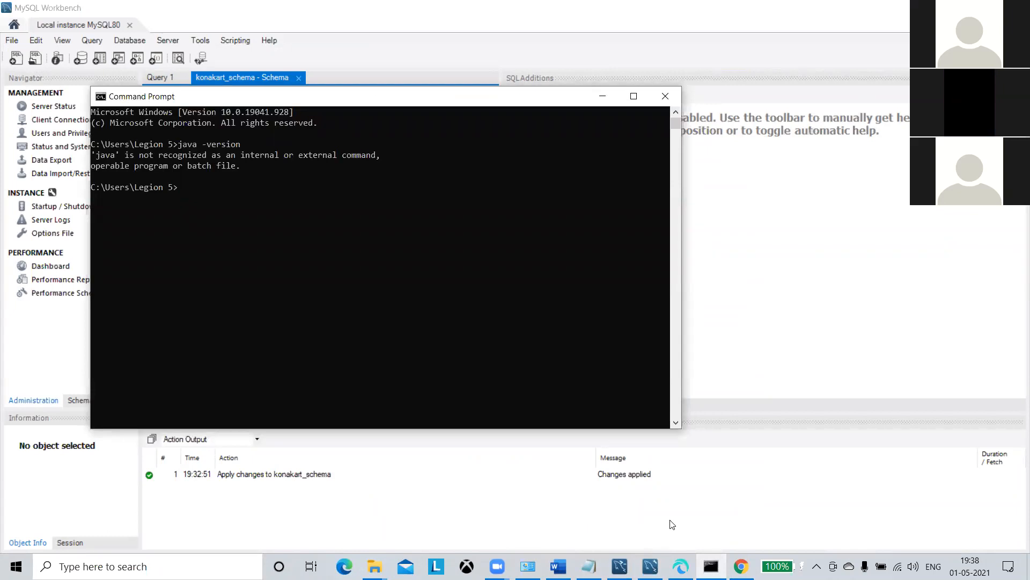
Recall and rerun java -version, which still reports java is not recognized.
type("java")
key("BackSpace")
key("BackSpace")
key("BackSpace")
key("BackSpace")
key("Up")
key("Return")
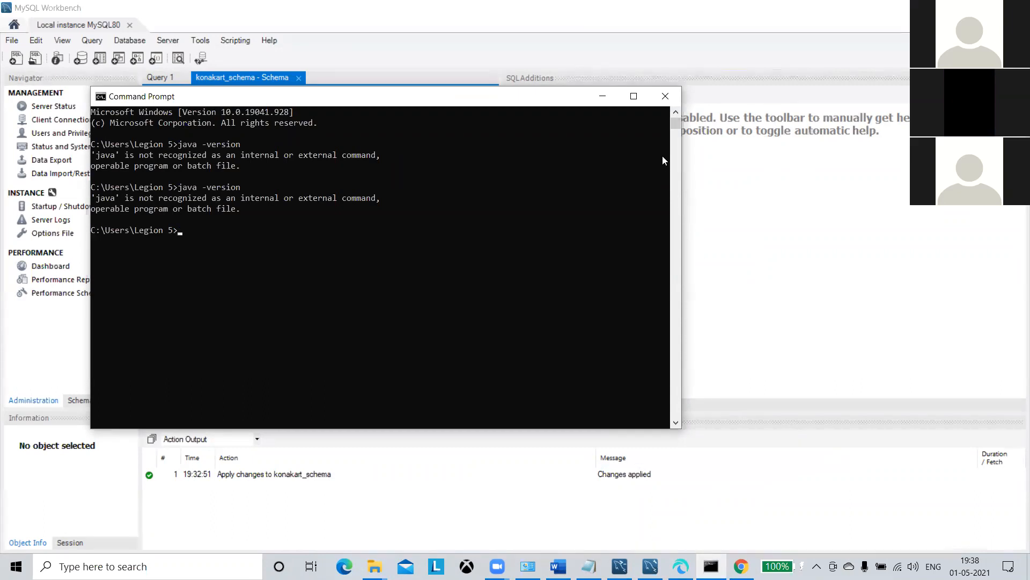
In a fresh Command Prompt, confirm java -version reports 1.8.0_291, then minimize it.
left_click(668, 101)
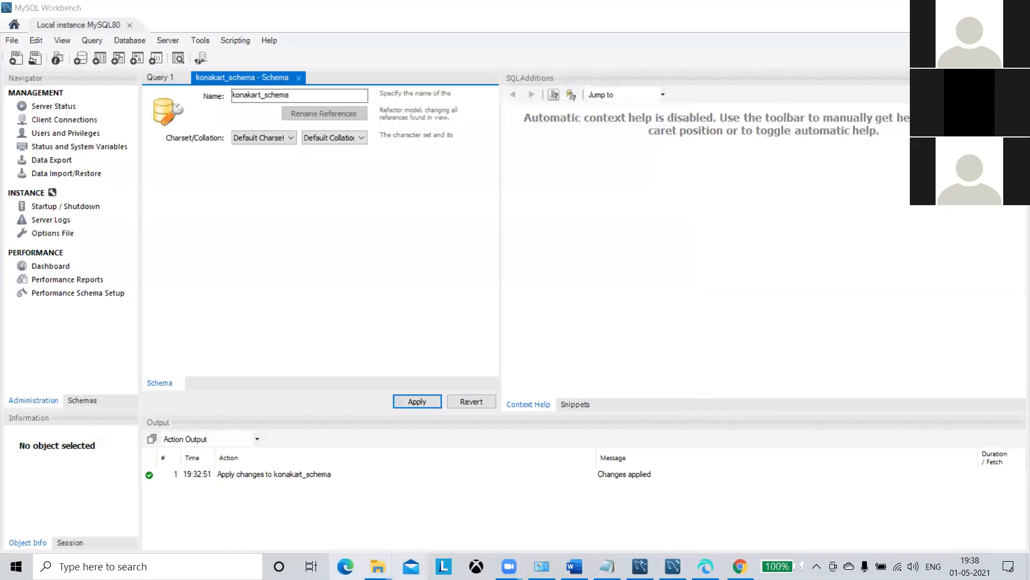
key("super")
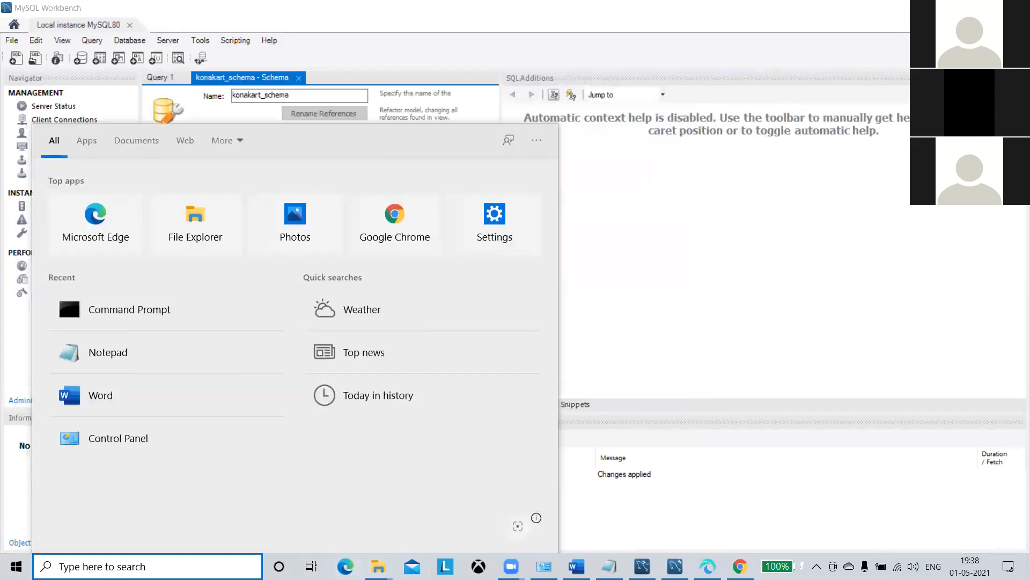
type("cmd")
left_click(213, 196)
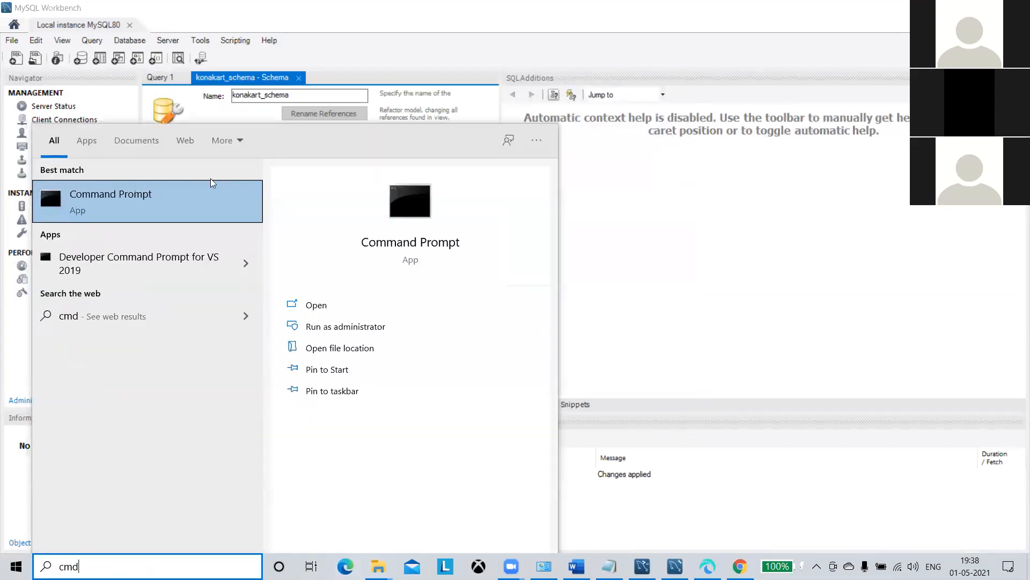
type("j")
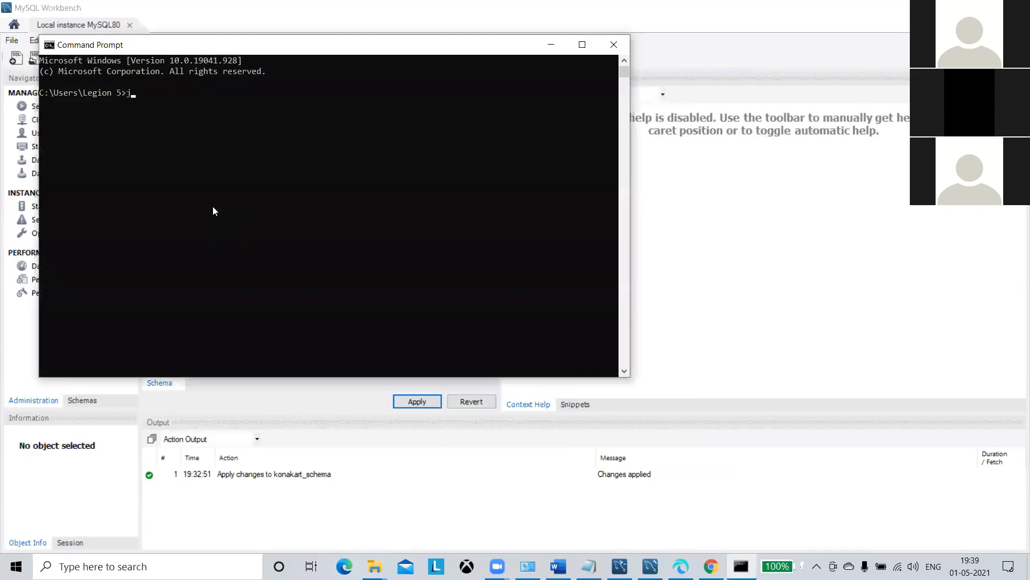
type("ava -version")
key("Return")
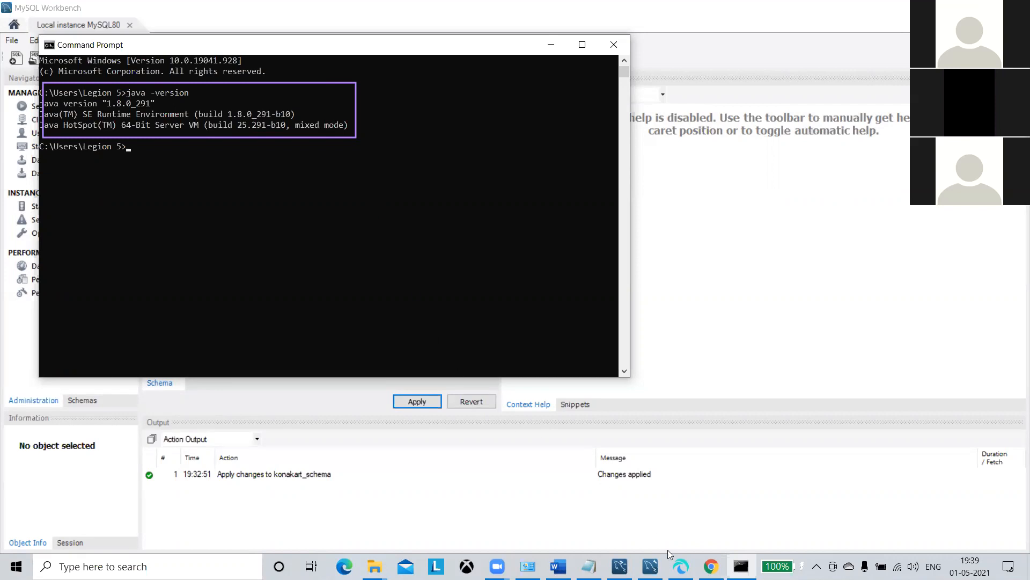
left_click(551, 45)
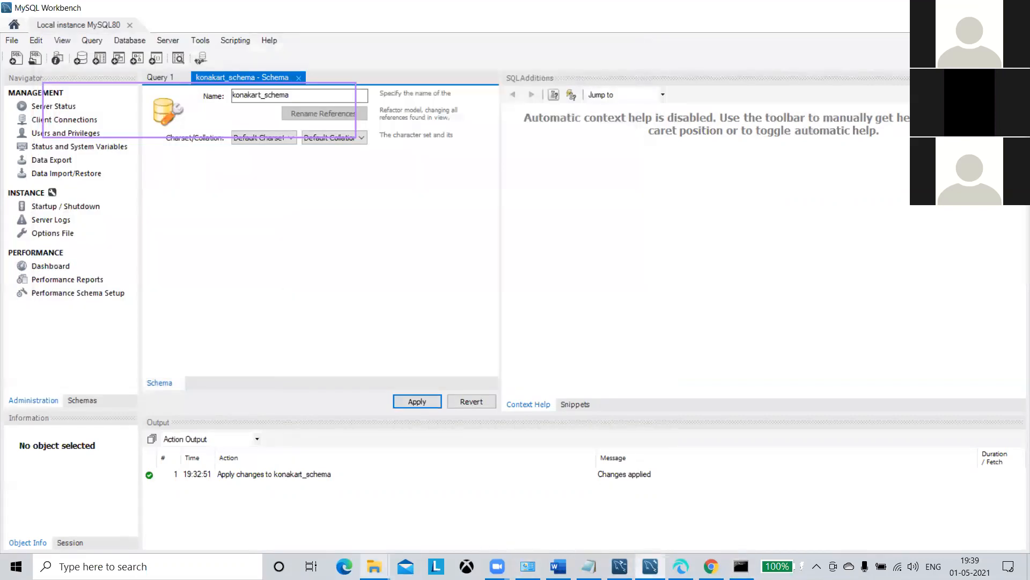
Close Command Prompt and run KonaKart-9.4.0.1-Windows-Setup from the Downloads folder.
mouse_move(374, 566)
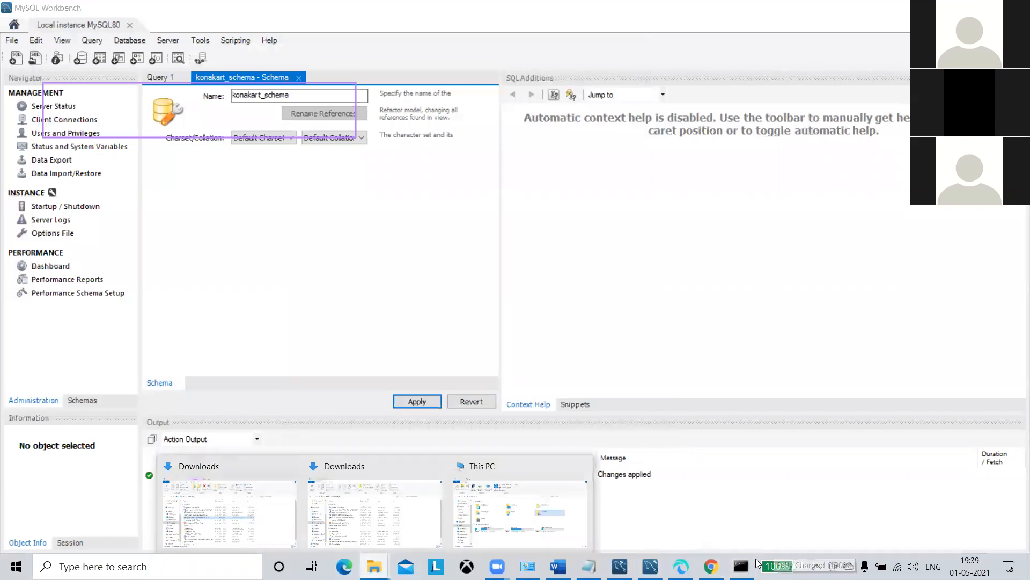
left_click(741, 566)
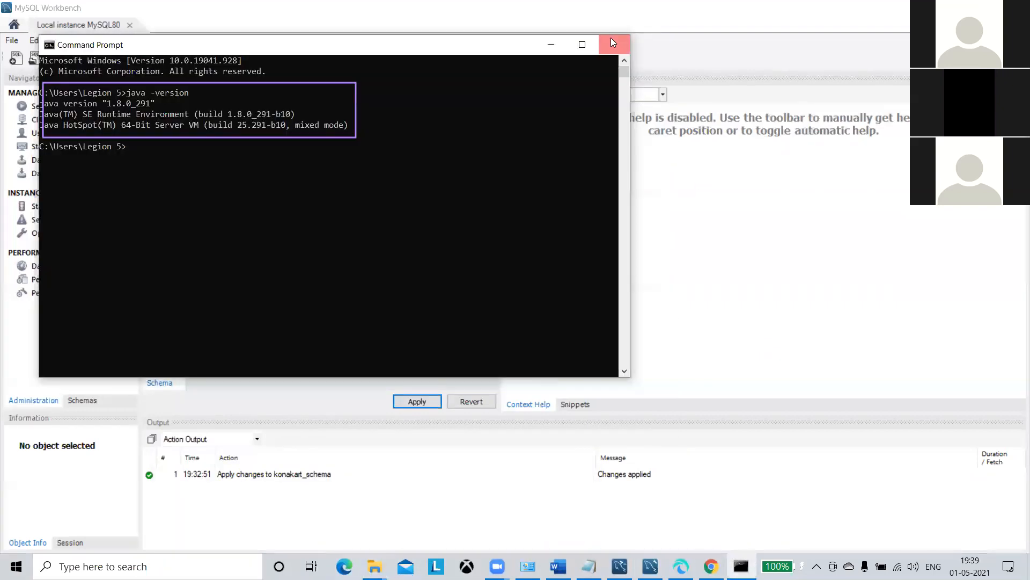
left_click(614, 45)
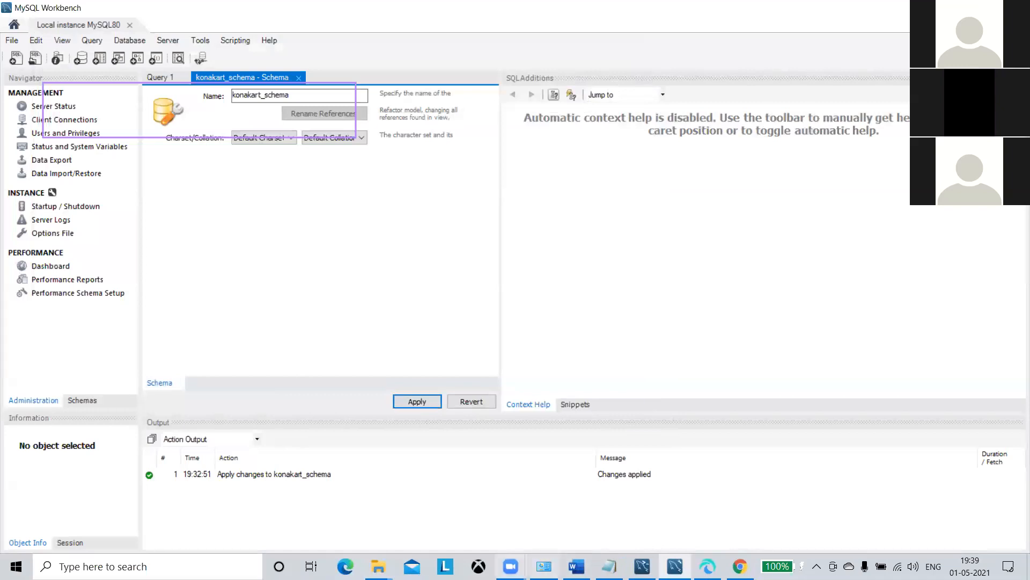
mouse_move(378, 566)
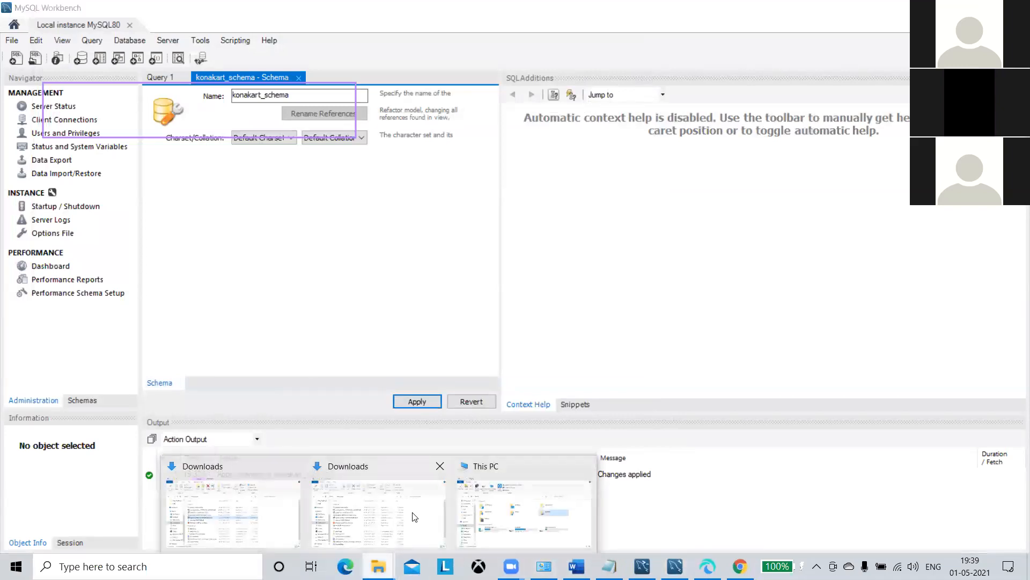
left_click(413, 510)
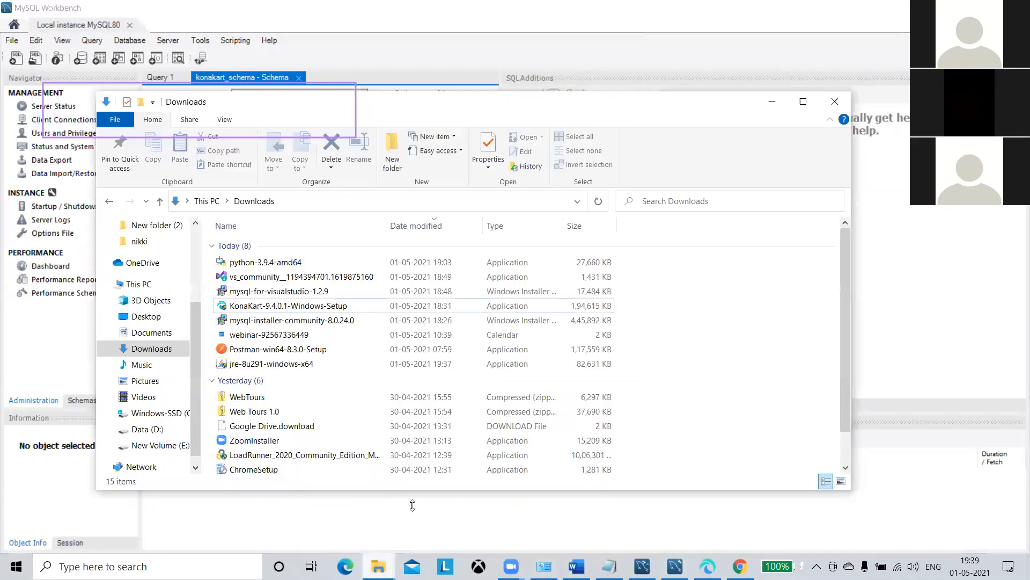
double_click(349, 307)
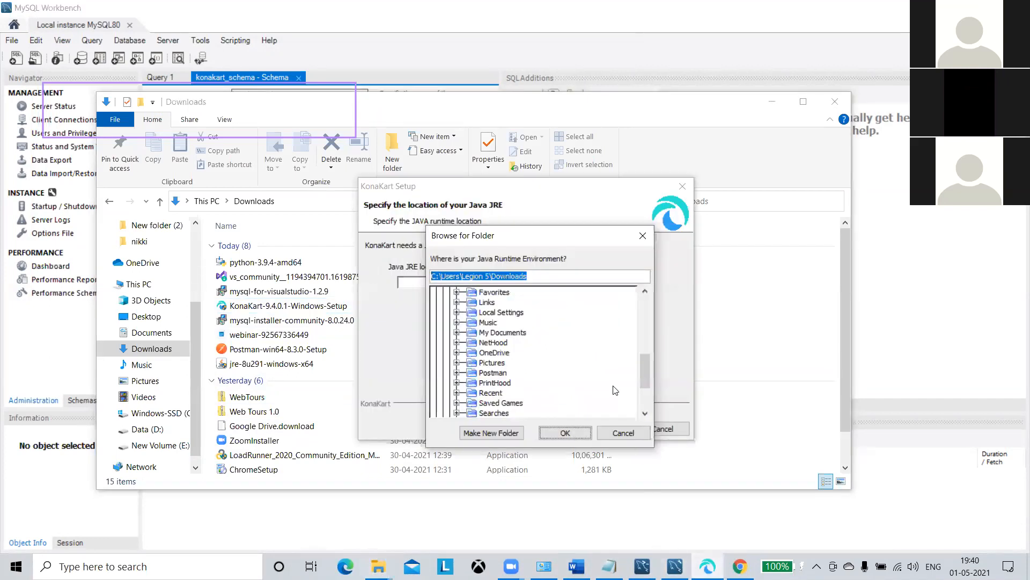
left_click(772, 102)
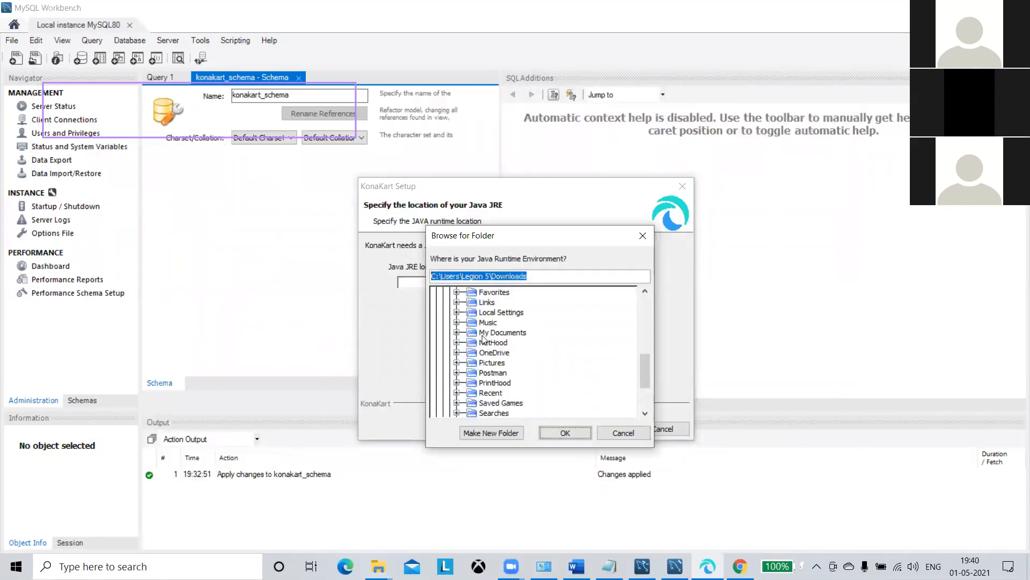
left_click(379, 566)
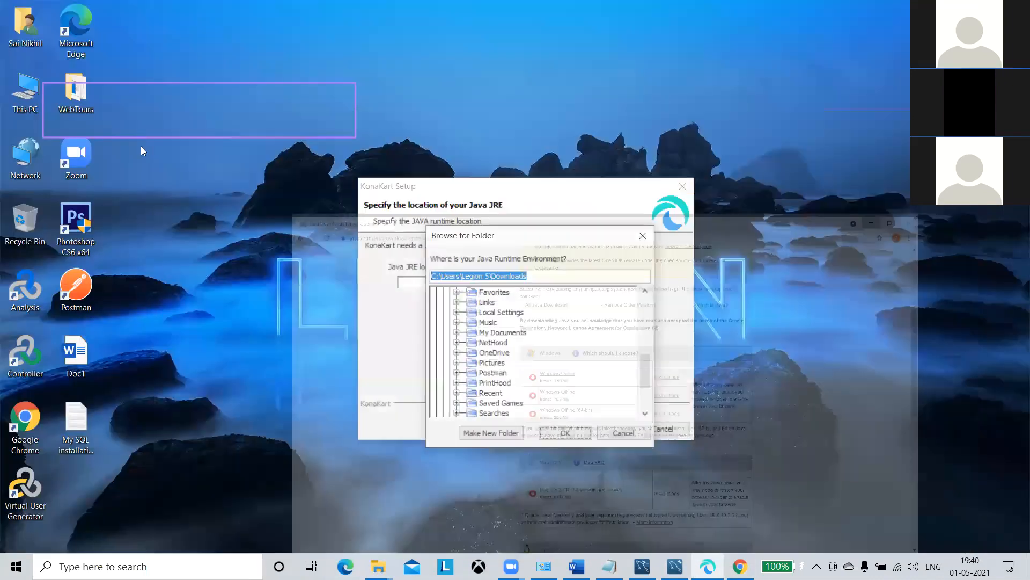
Browse This PC to the Windows-SSD (C:) drive root, after a detour into Program Files (x86).
double_click(25, 94)
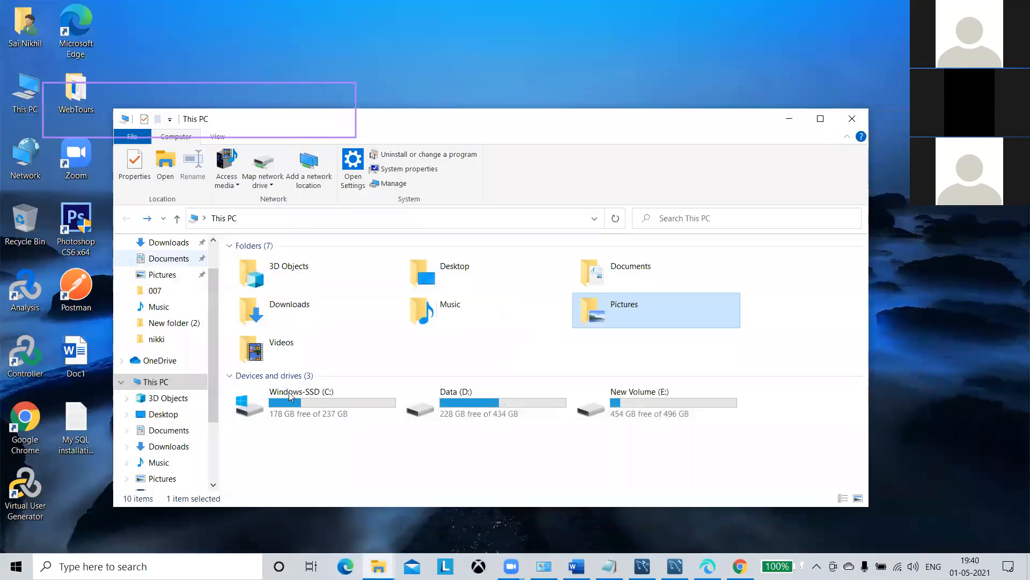
double_click(290, 396)
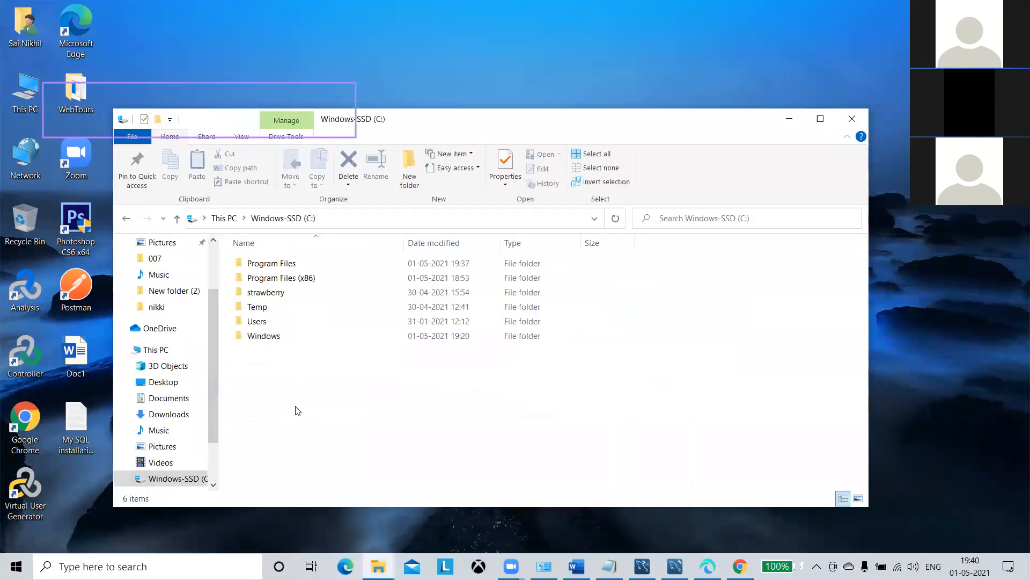
left_click(264, 280)
double_click(265, 280)
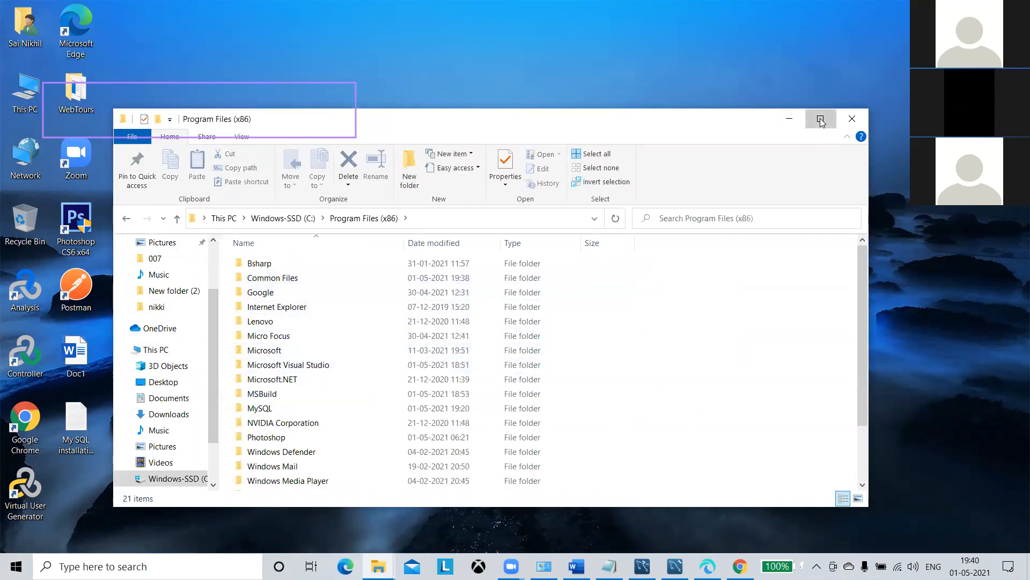
left_click(820, 118)
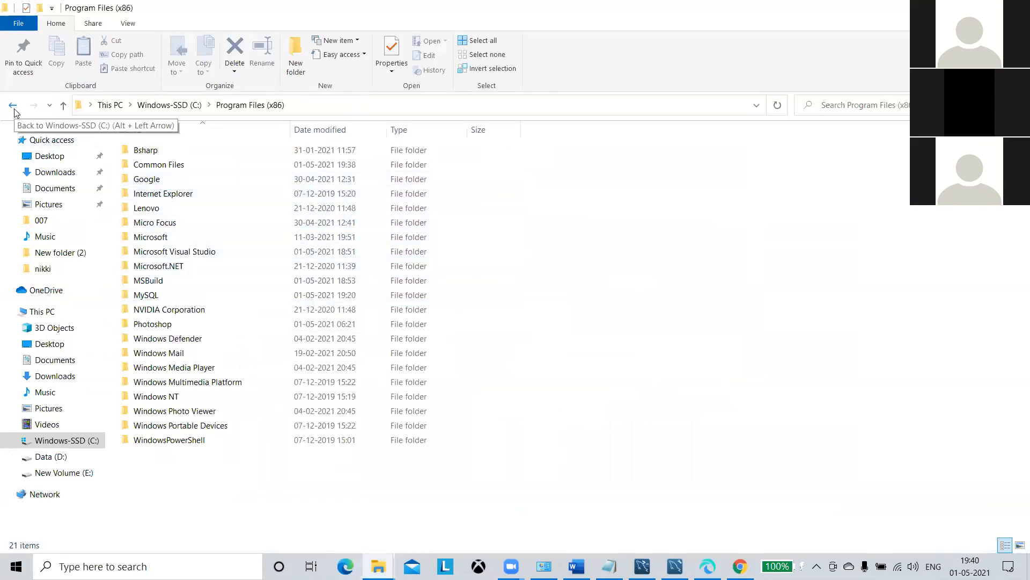
left_click(12, 105)
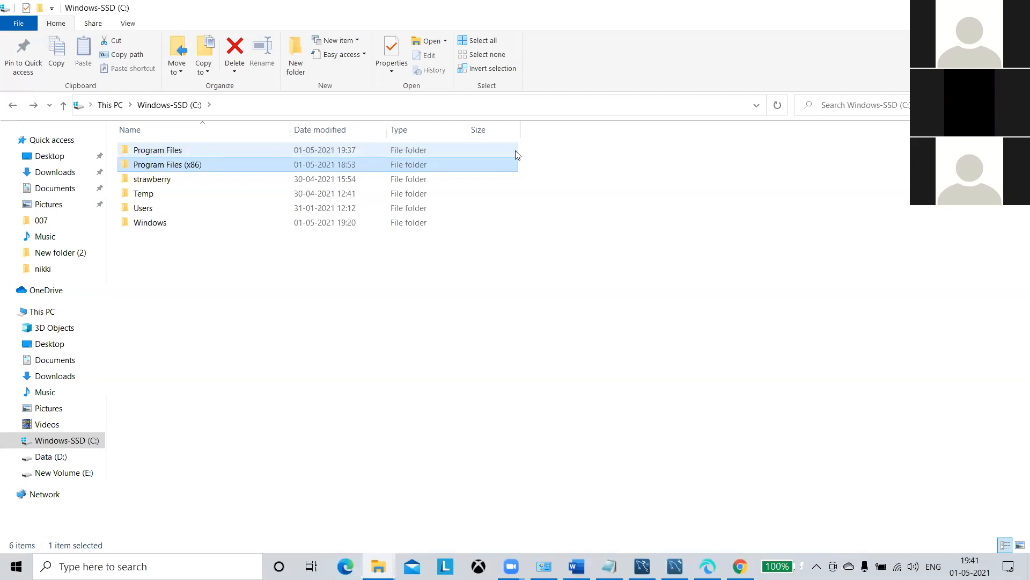
Navigate File Explorer to Program Files > Java > jre1.8.0_291.
double_click(513, 152)
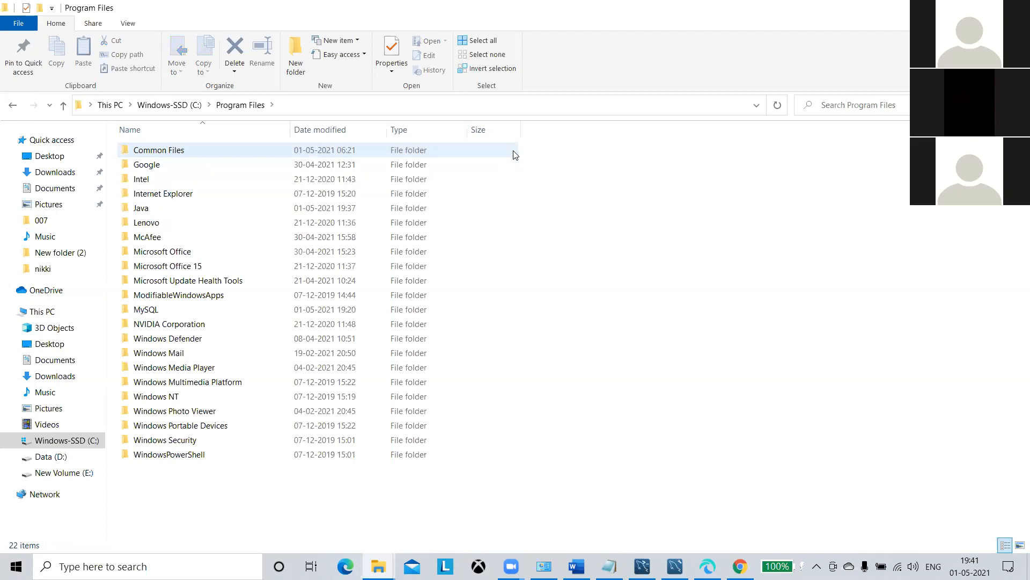
double_click(405, 209)
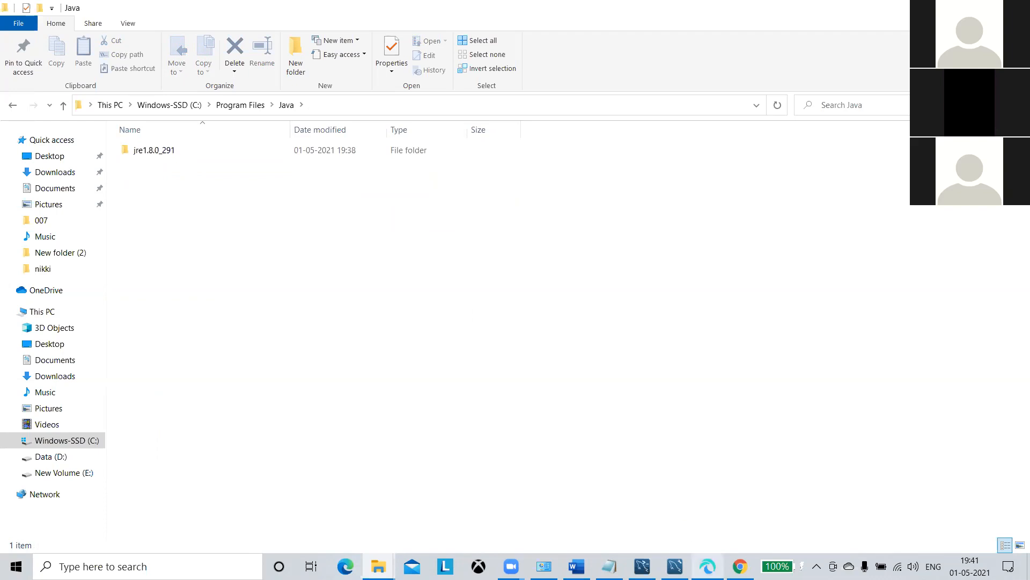
mouse_move(707, 564)
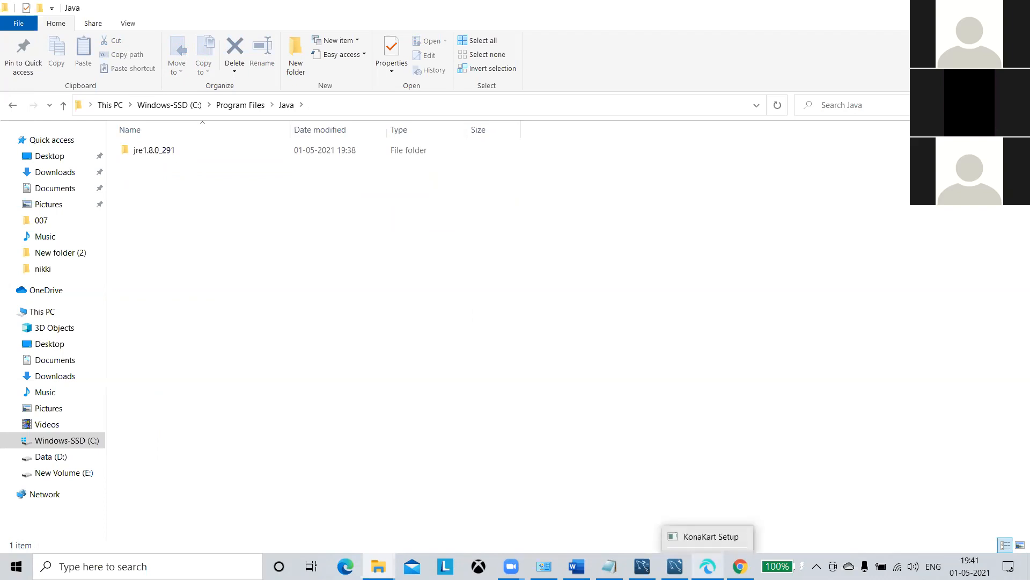
left_click(707, 565)
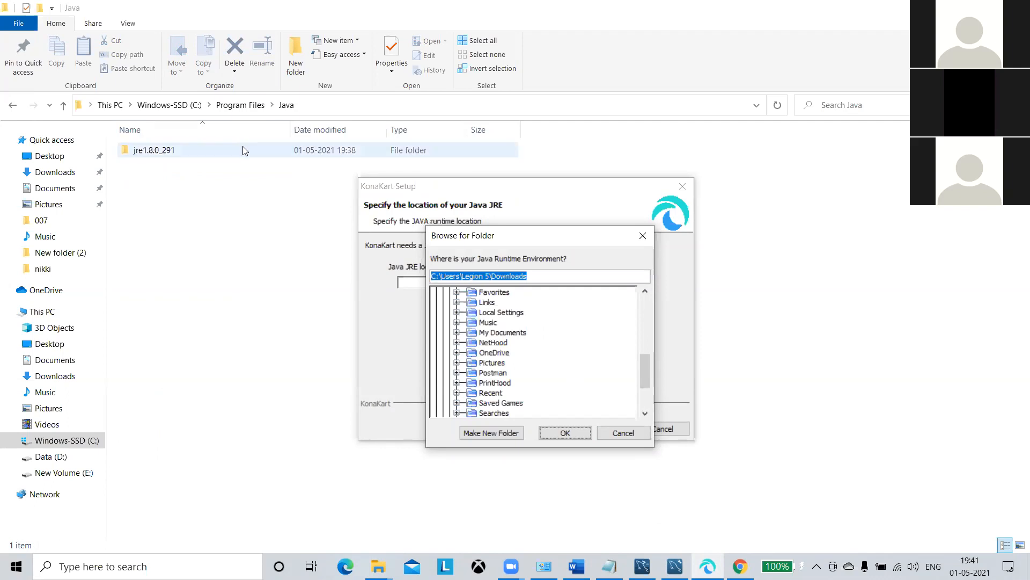
left_click(306, 115)
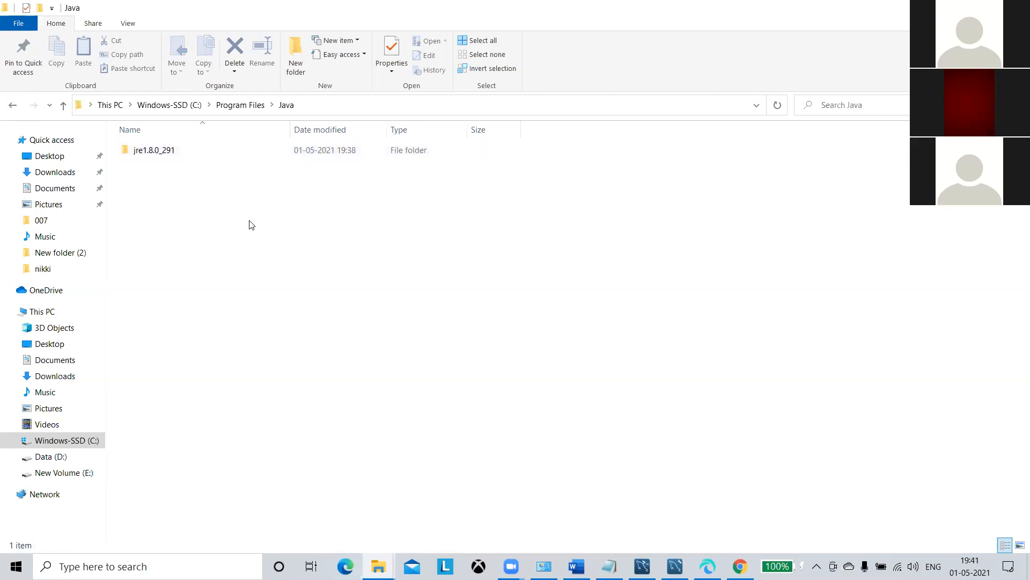
left_click(249, 151)
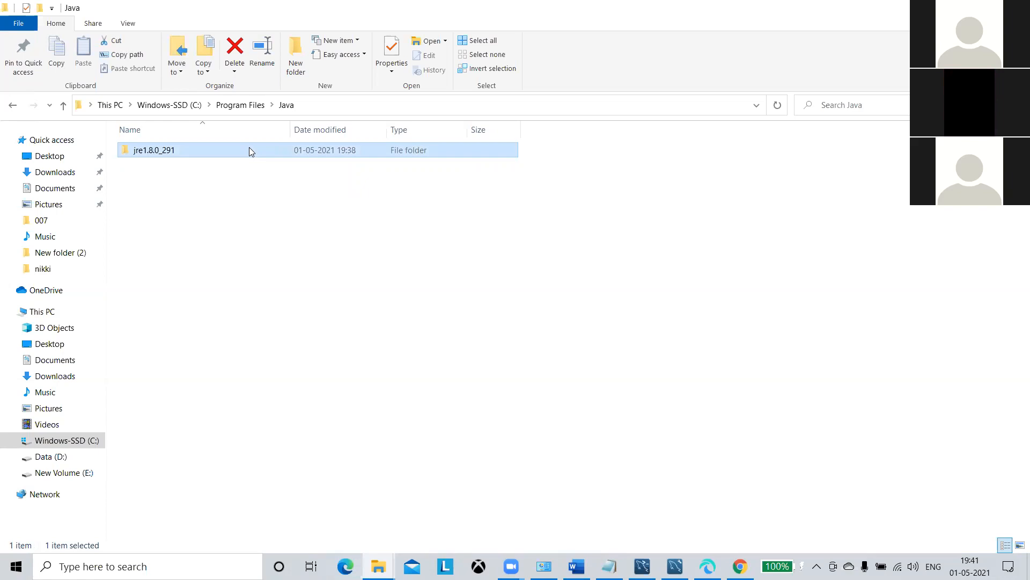
double_click(249, 150)
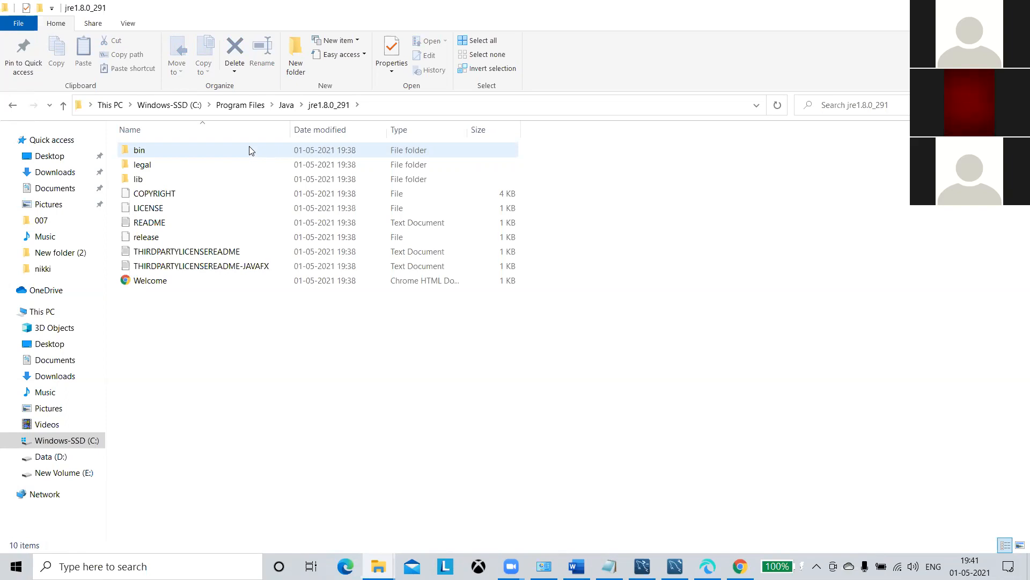
Copy the full path C:\Program Files\Java\jre1.8.0_291 from the address bar.
right_click(344, 107)
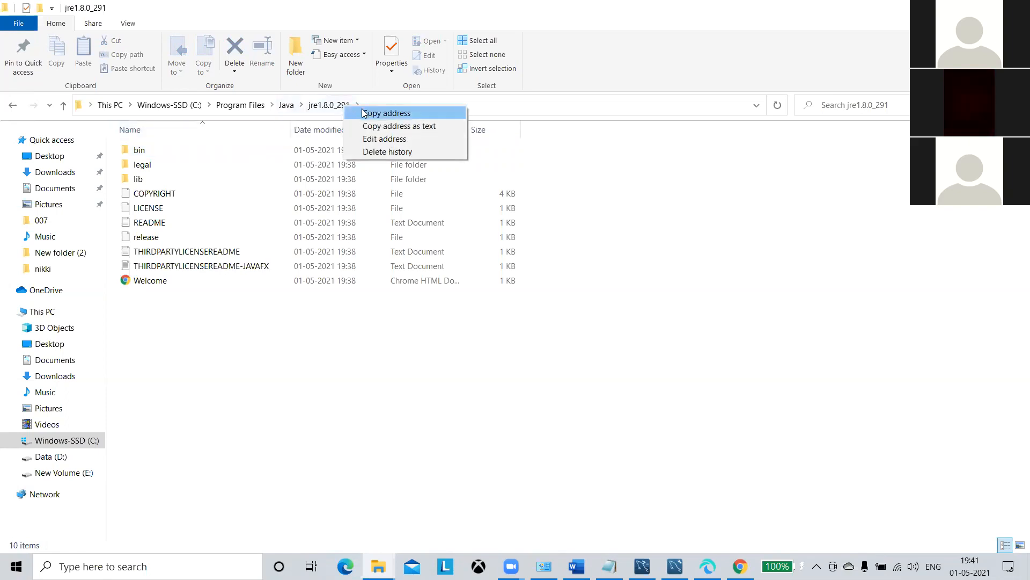
left_click(364, 113)
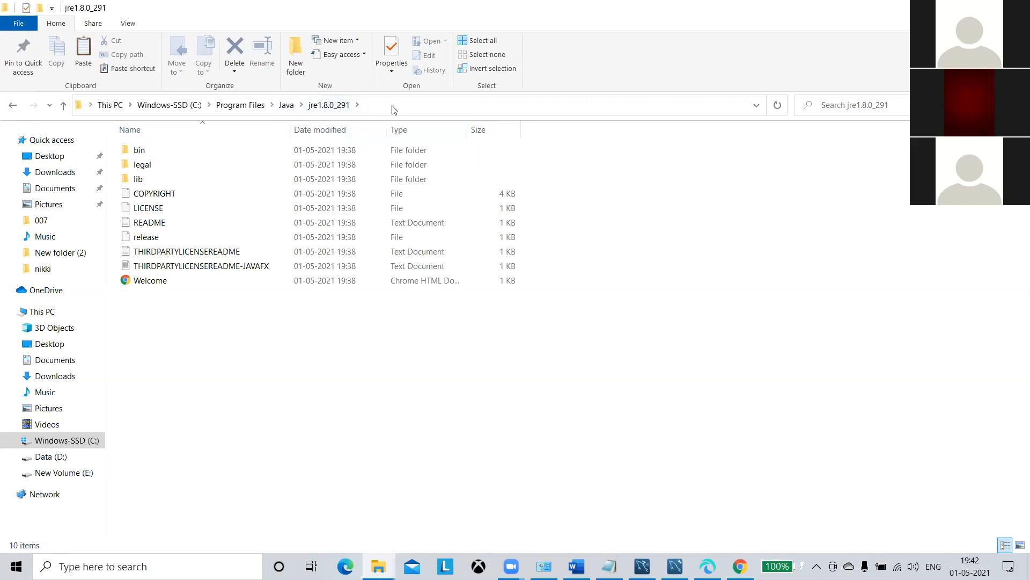
key("ctrl+a")
left_click(557, 163)
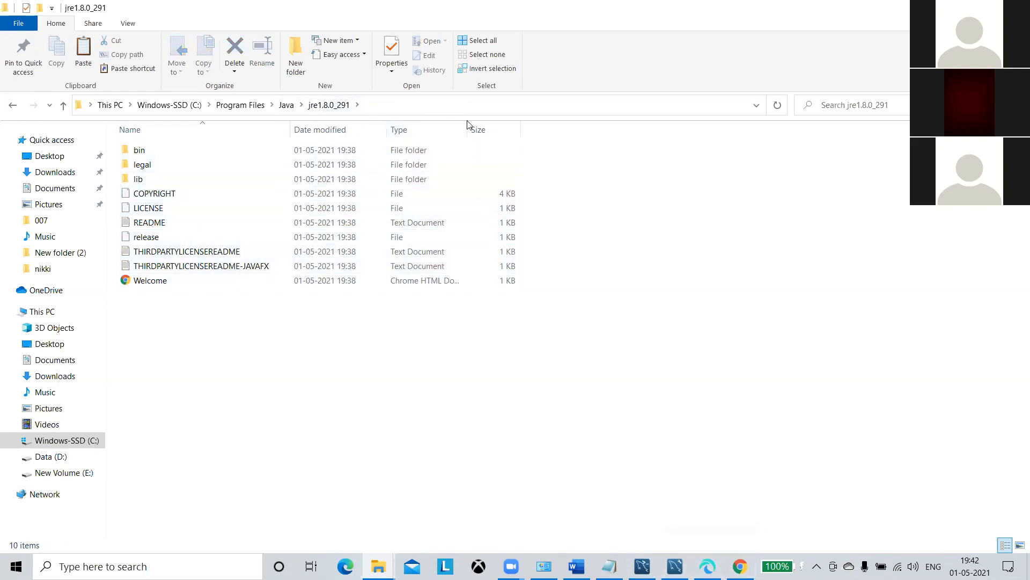
left_click(469, 104)
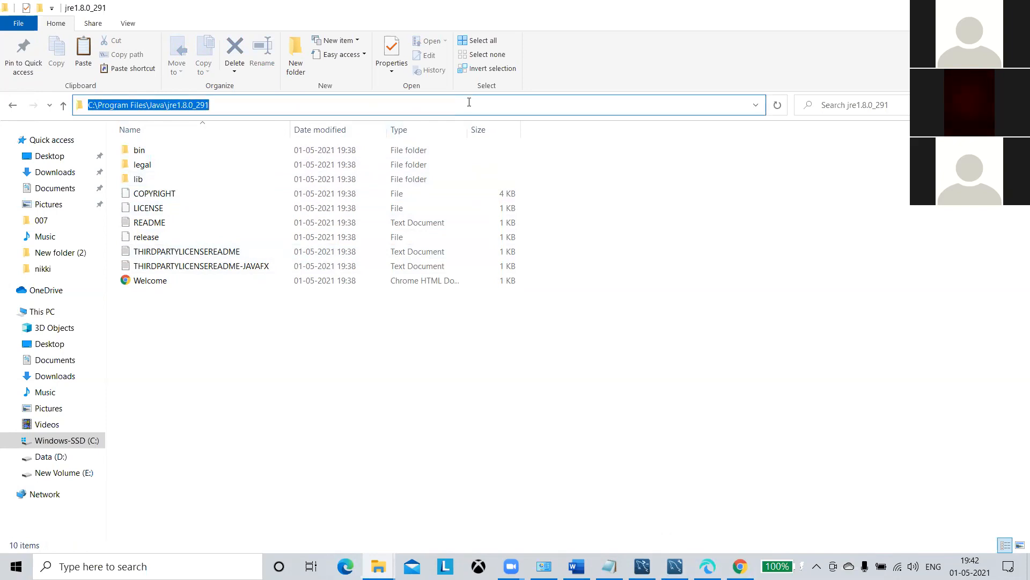
key("ctrl+c")
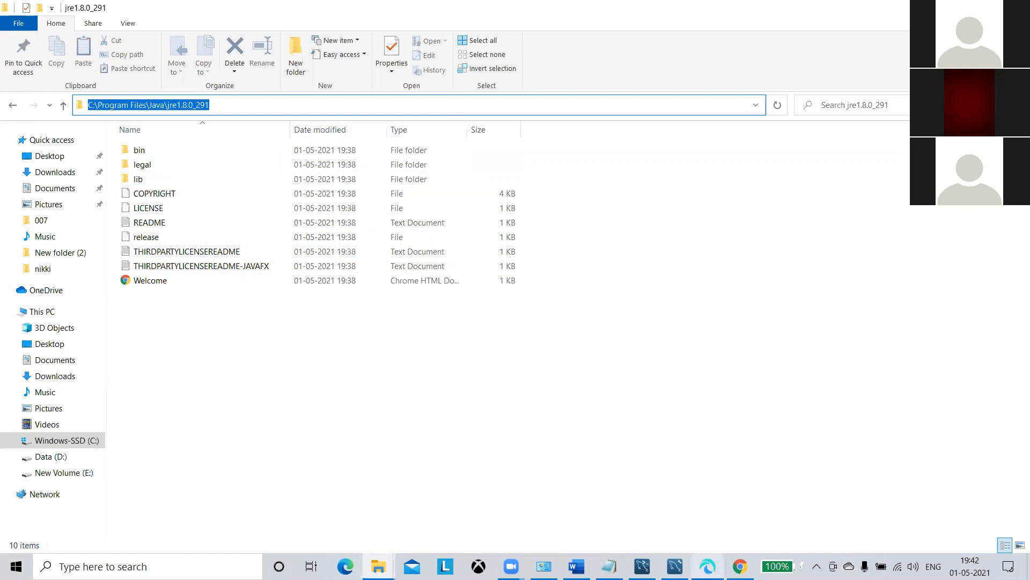
Paste the jre1.8.0_291 path as the Java JRE location, confirm it, and continue.
left_click(707, 567)
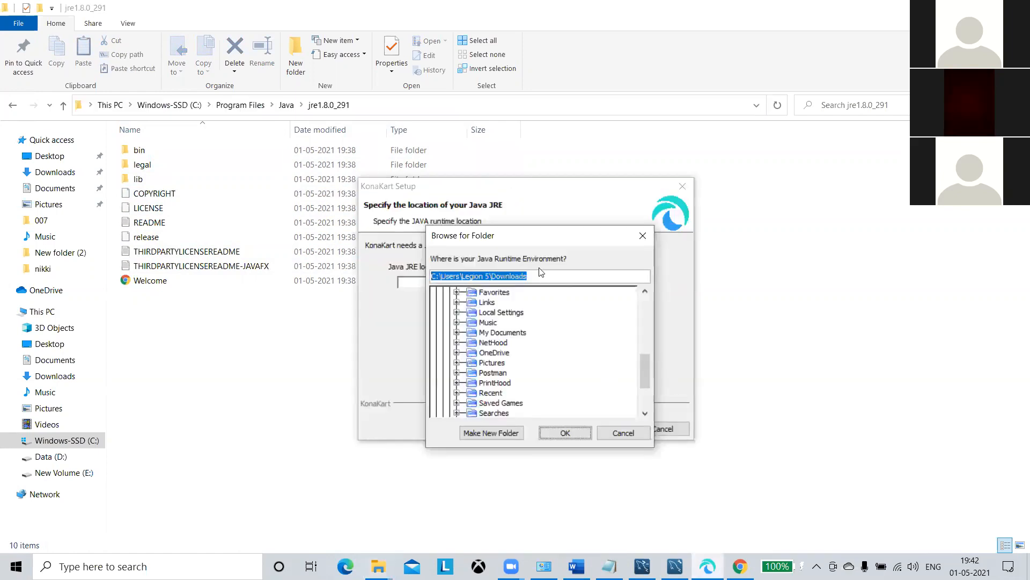
key("ctrl+v")
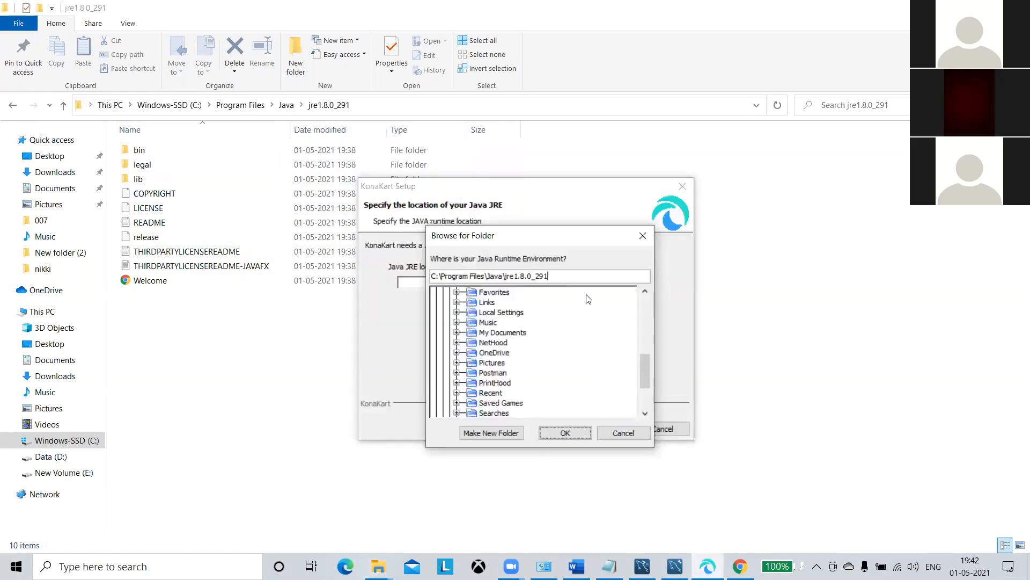
left_click(561, 432)
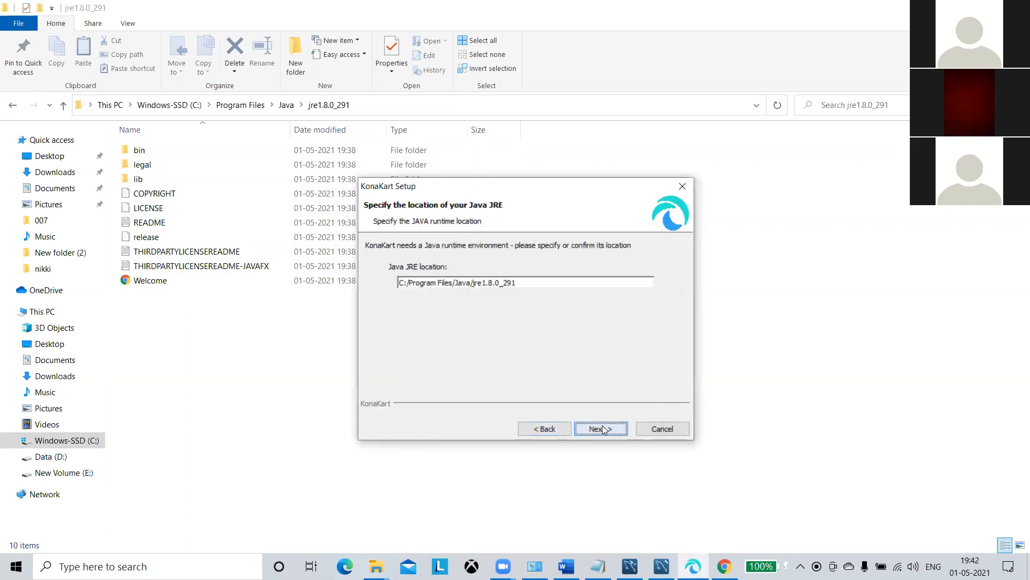
left_click(601, 429)
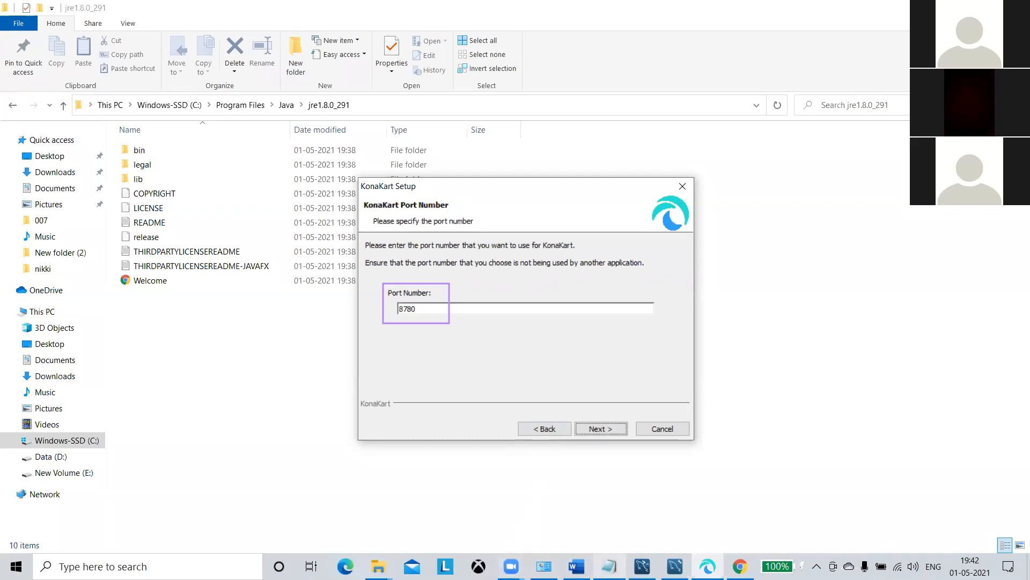
Accept port 8780, select the super-user username in the summary, and search Windows for 'note'.
left_click(607, 429)
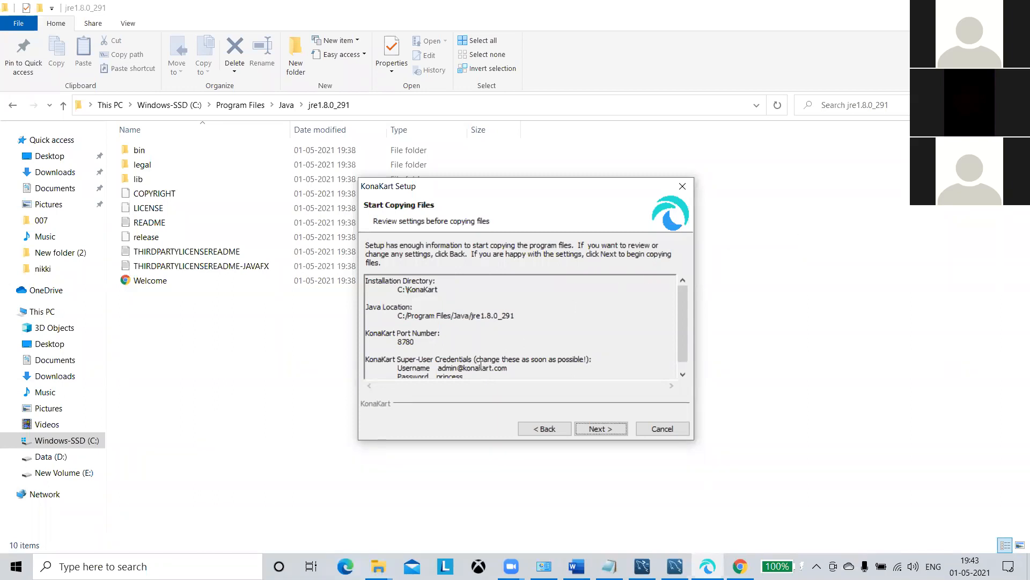
left_click_drag(442, 368, 514, 368)
left_click(530, 327)
left_click_drag(437, 368, 521, 368)
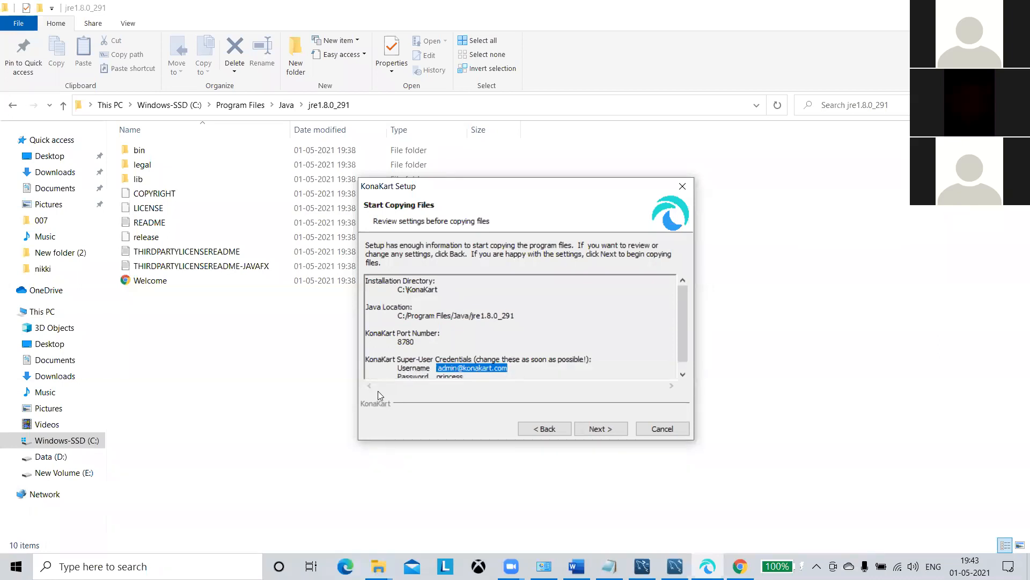
left_click(132, 566)
type("note")
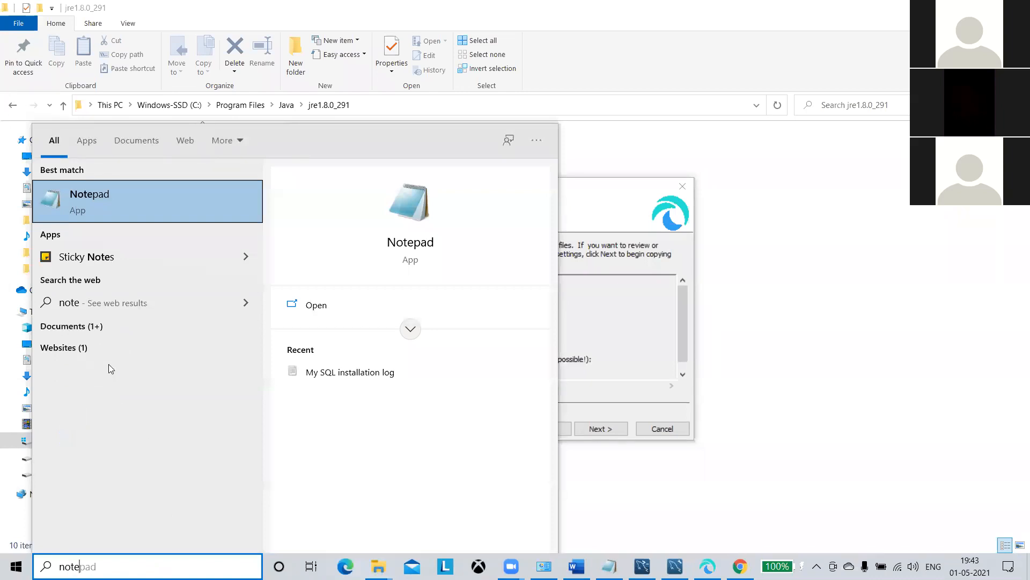
Open Notepad and paste the super-user username after a 'konakart username :-' label.
left_click(173, 185)
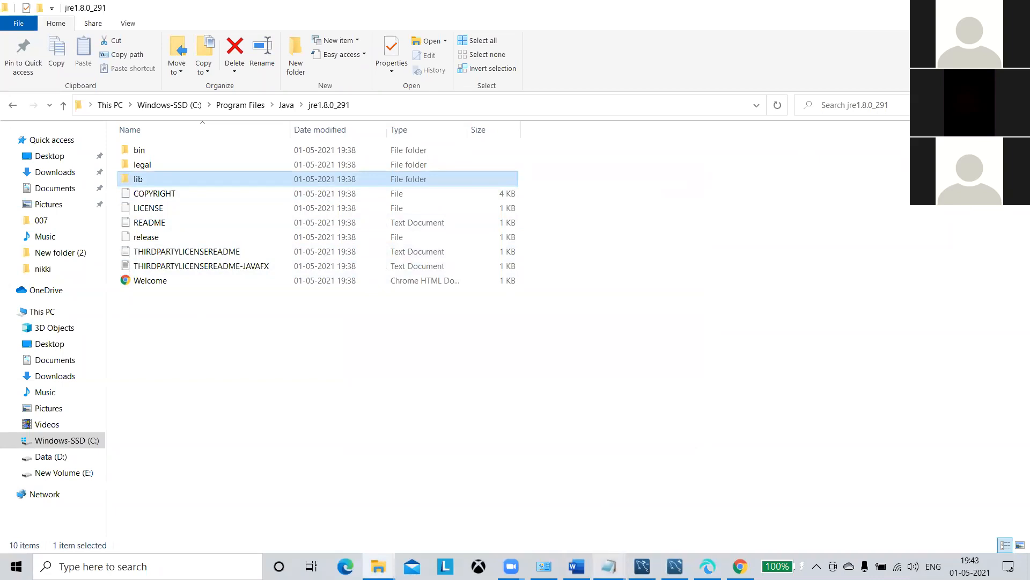
mouse_move(609, 566)
left_click(635, 523)
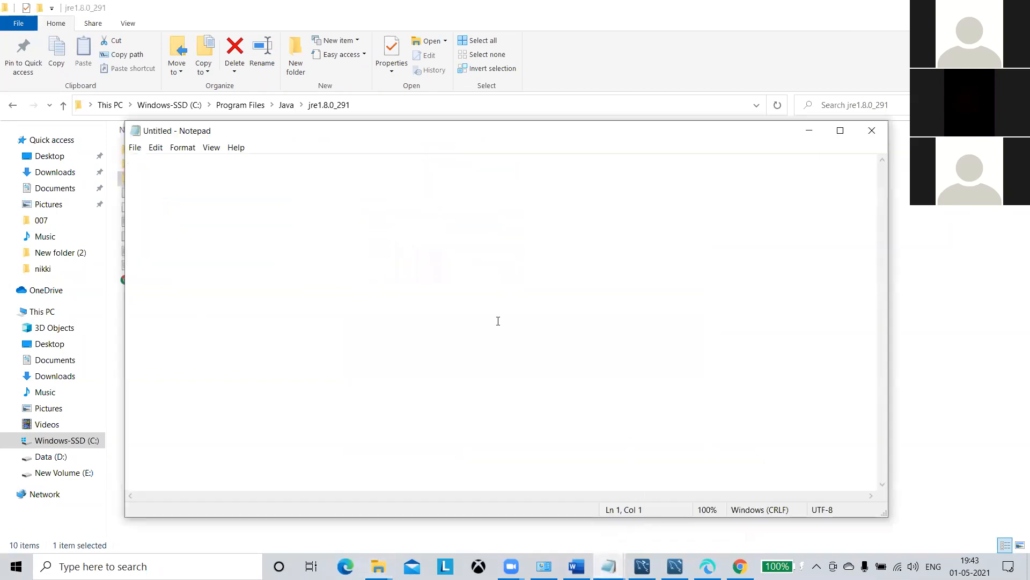
type("konaa")
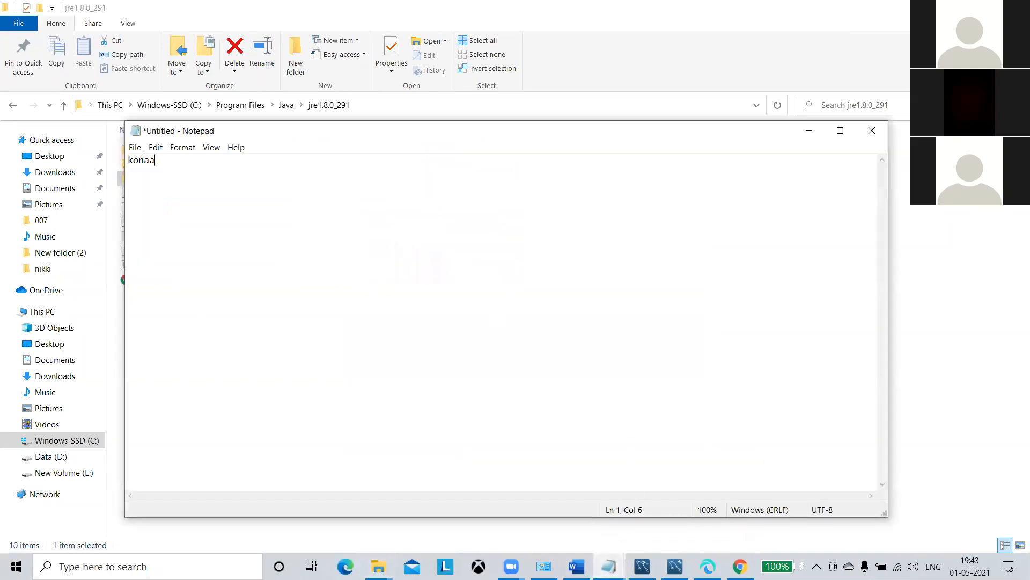
key("BackSpace")
type("kart username :- V")
key("BackSpace")
key("ctrl+v")
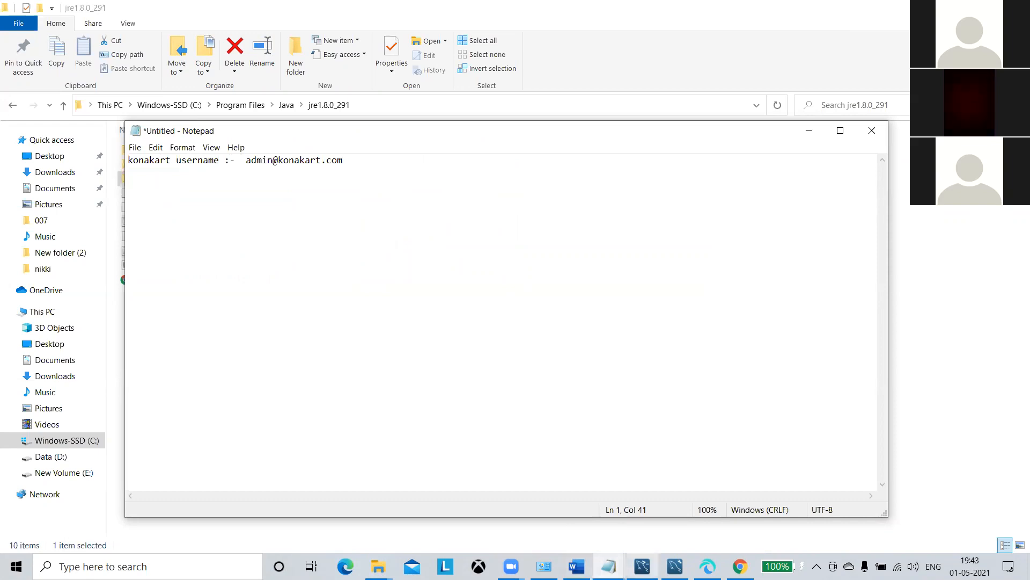
Select the super-user password in the summary and add a 'pword:-' line in Notepad.
left_click(708, 567)
scroll(529, 349, "down", 1)
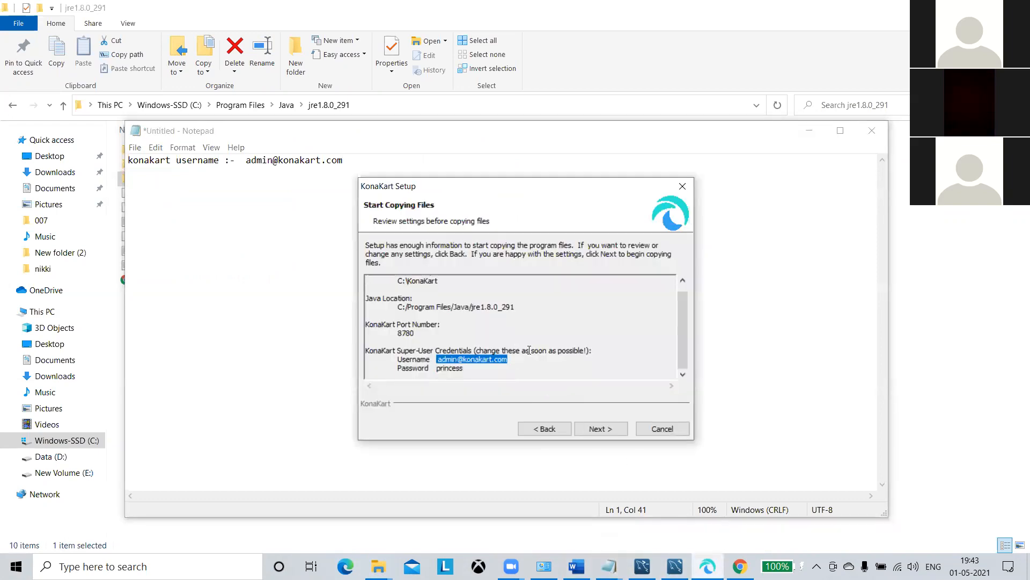
left_click(489, 373)
left_click_drag(465, 370, 435, 368)
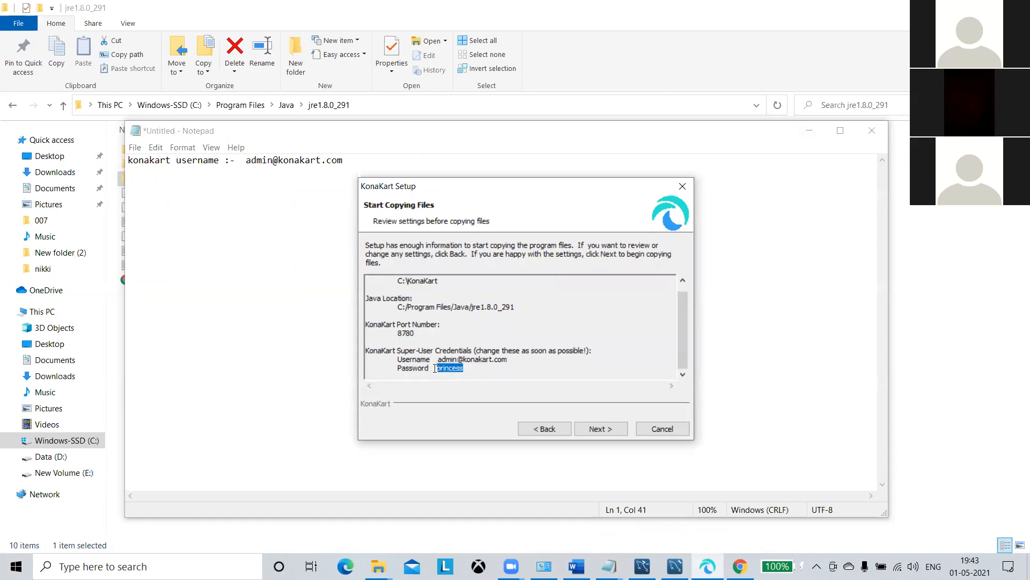
left_click(609, 566)
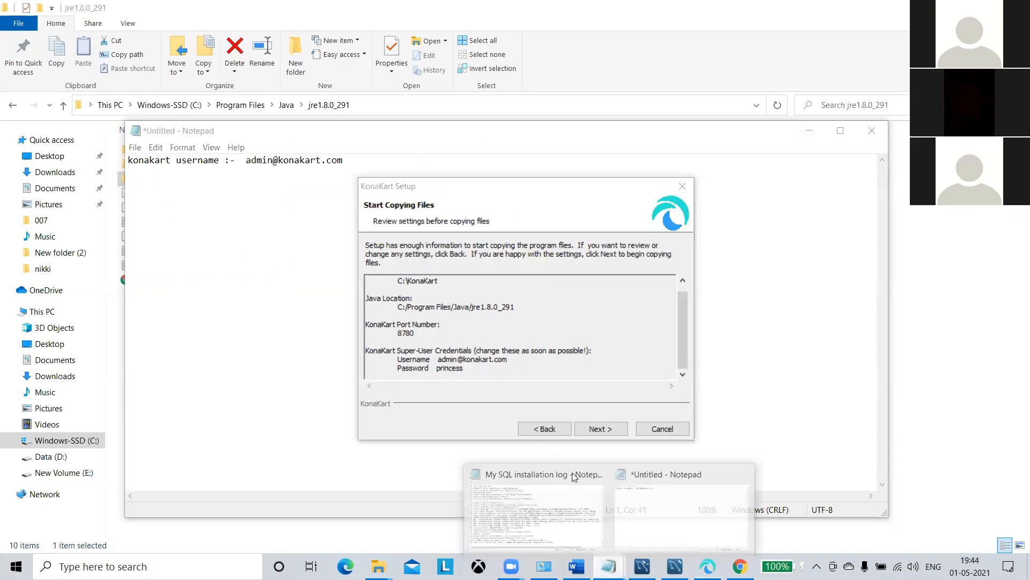
left_click(650, 511)
key("Return")
type("pword:-")
key("ctrl+v")
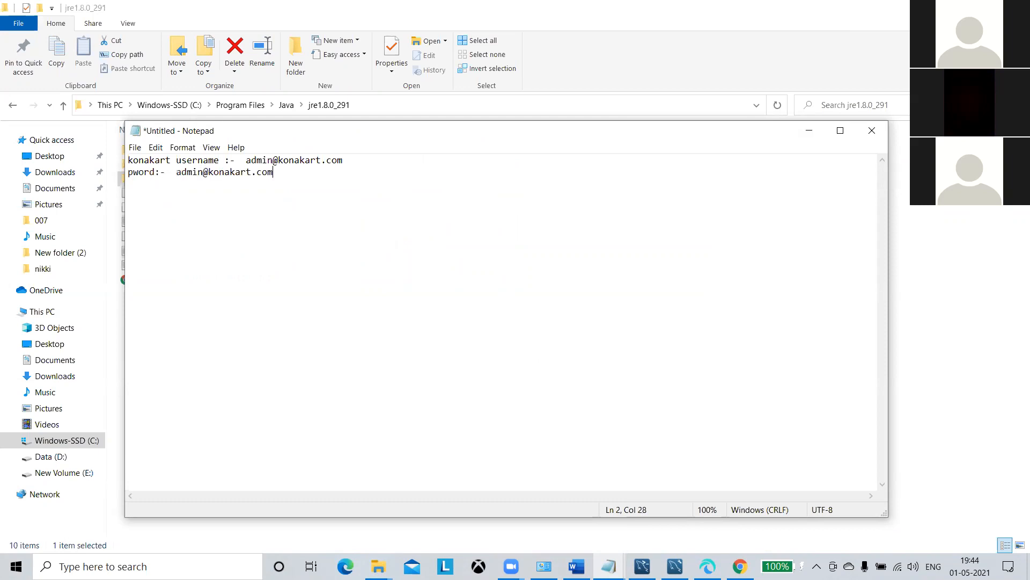
key("BackSpace")
key("BackSpace")
key("BackSpace")
key("BackSpace")
key("BackSpace")
key("BackSpace")
key("BackSpace")
key("BackSpace")
key("BackSpace")
key("BackSpace")
key("BackSpace")
key("BackSpace")
key("BackSpace")
key("BackSpace")
key("BackSpace")
key("BackSpace")
key("BackSpace")
key("BackSpace")
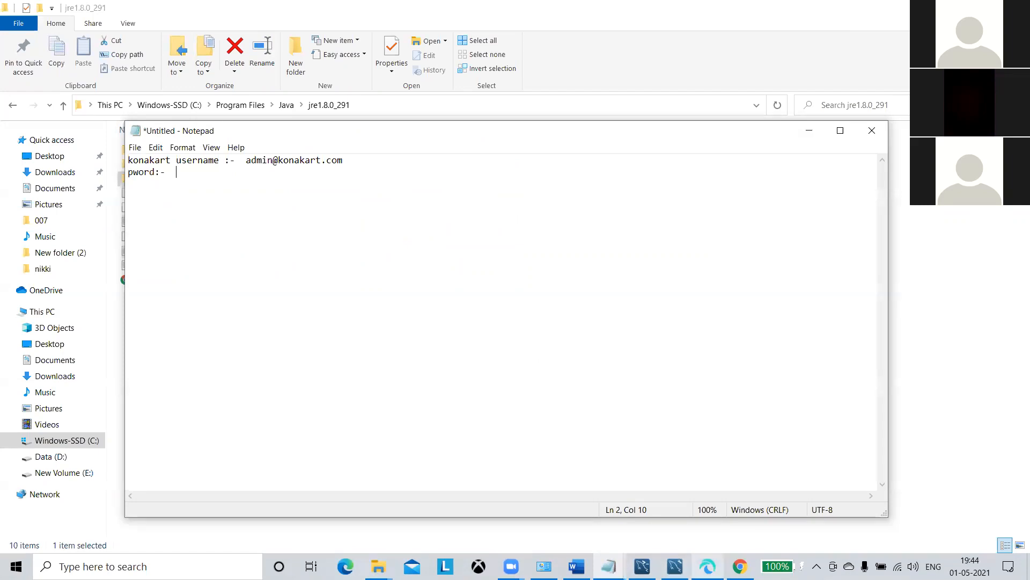
Type the super-user password into the note and start the KonaKart installation.
left_click(707, 566)
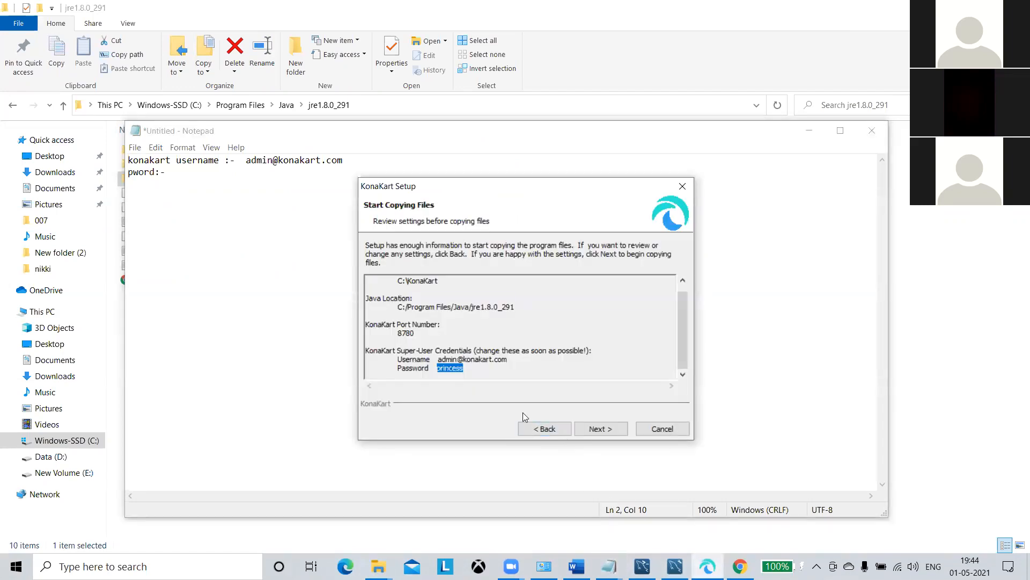
left_click(321, 181)
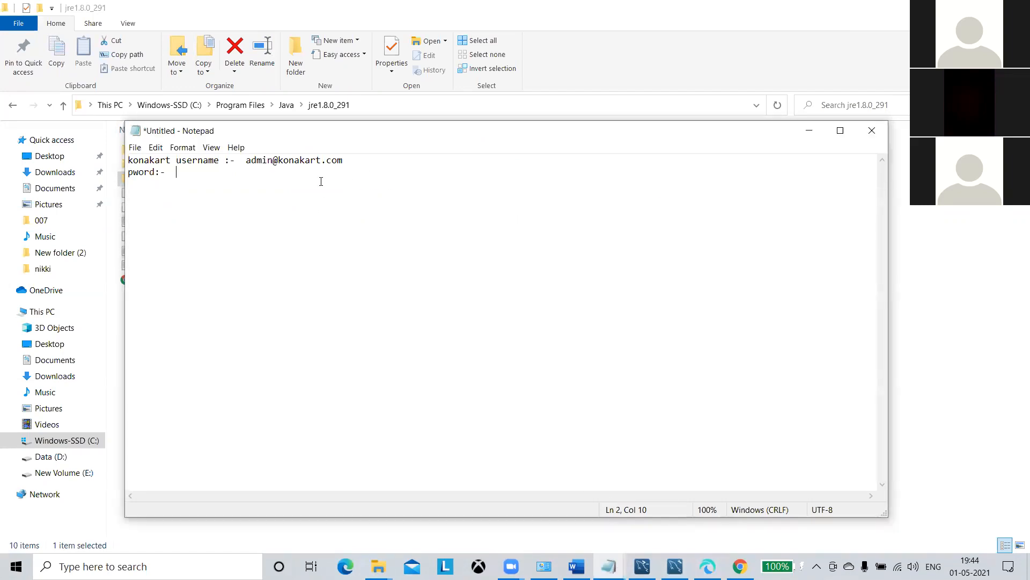
type("princess")
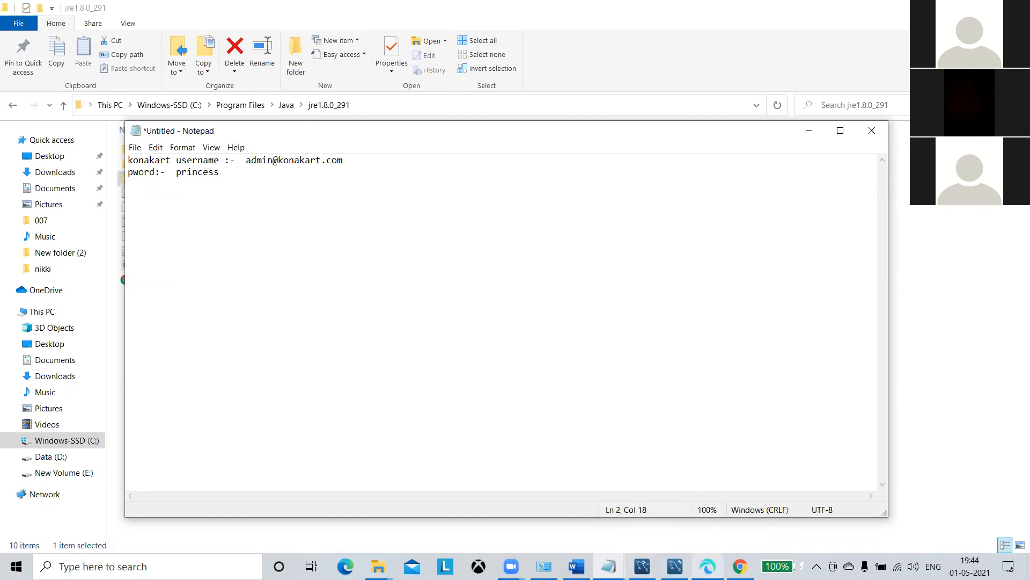
left_click(708, 566)
left_click(607, 428)
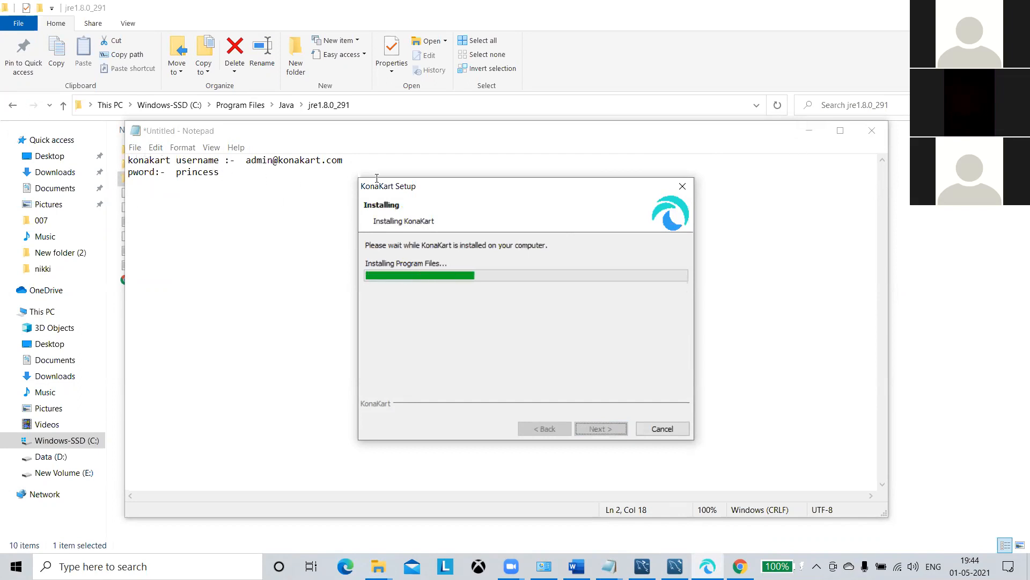
Save the login notes as konakart on the Desktop, then minimise Notepad behind KonaKart Setup.
left_click(383, 142)
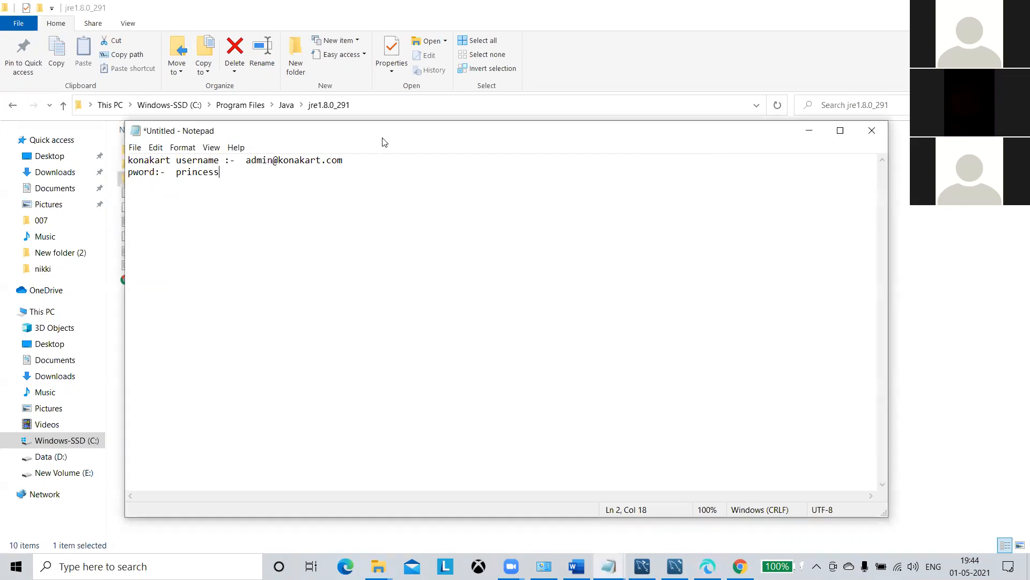
left_click(134, 148)
left_click(172, 212)
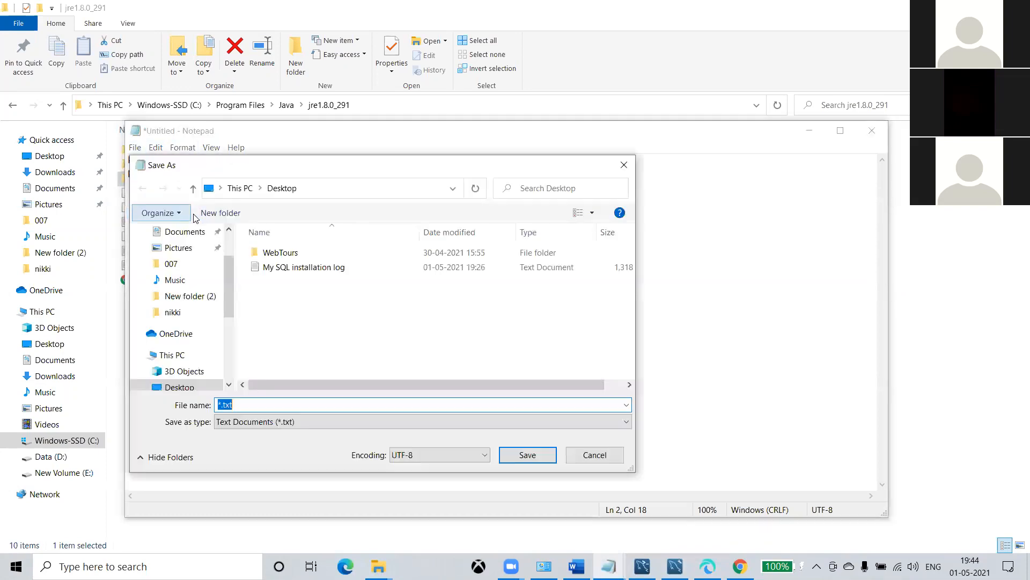
type("konakart")
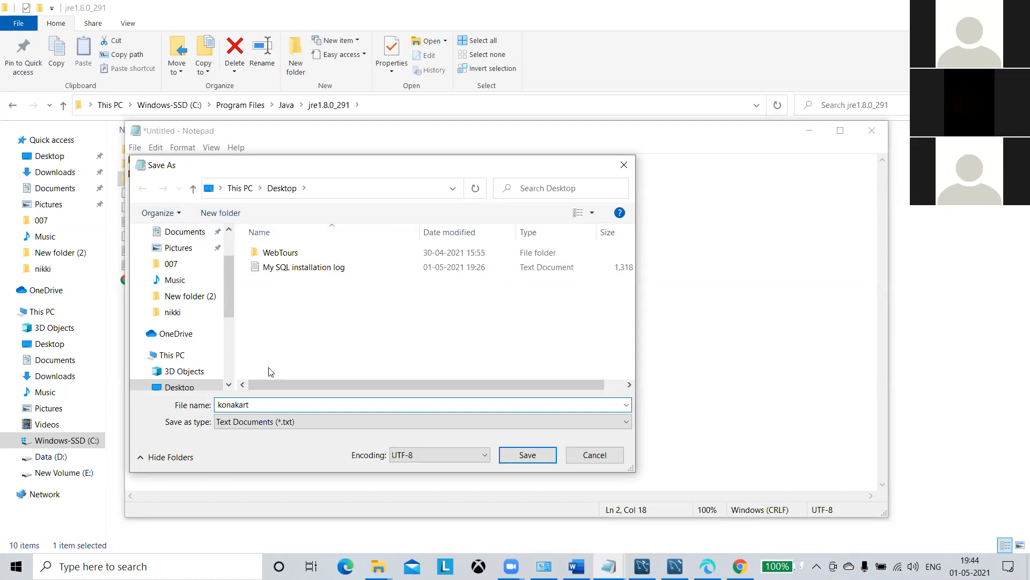
left_click(527, 455)
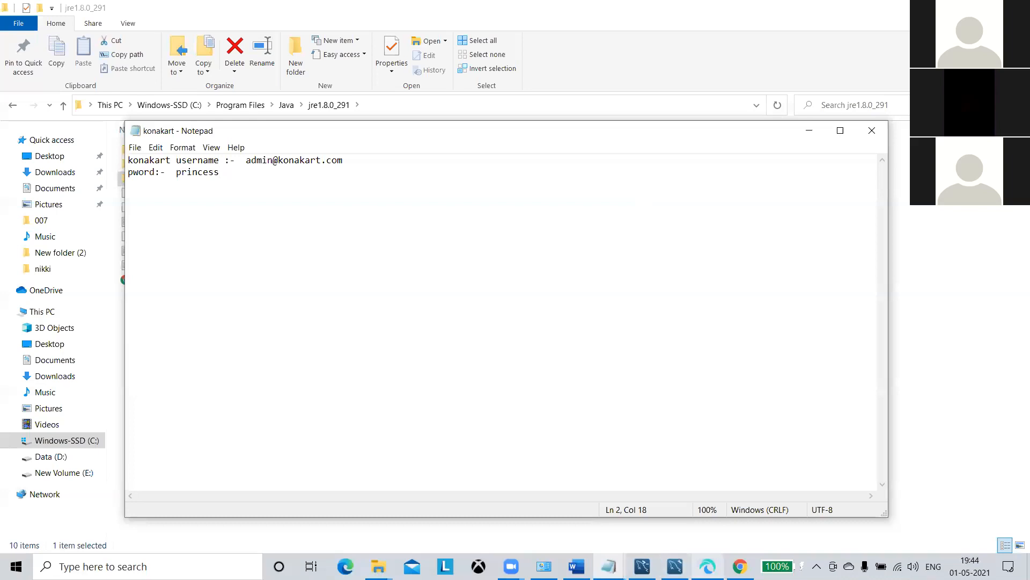
left_click(707, 566)
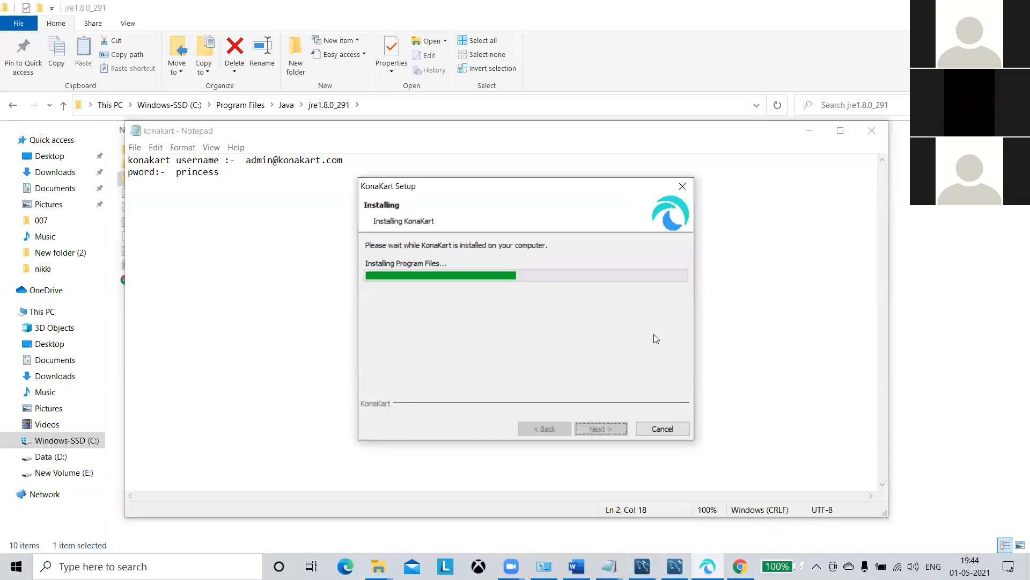
left_click(811, 132)
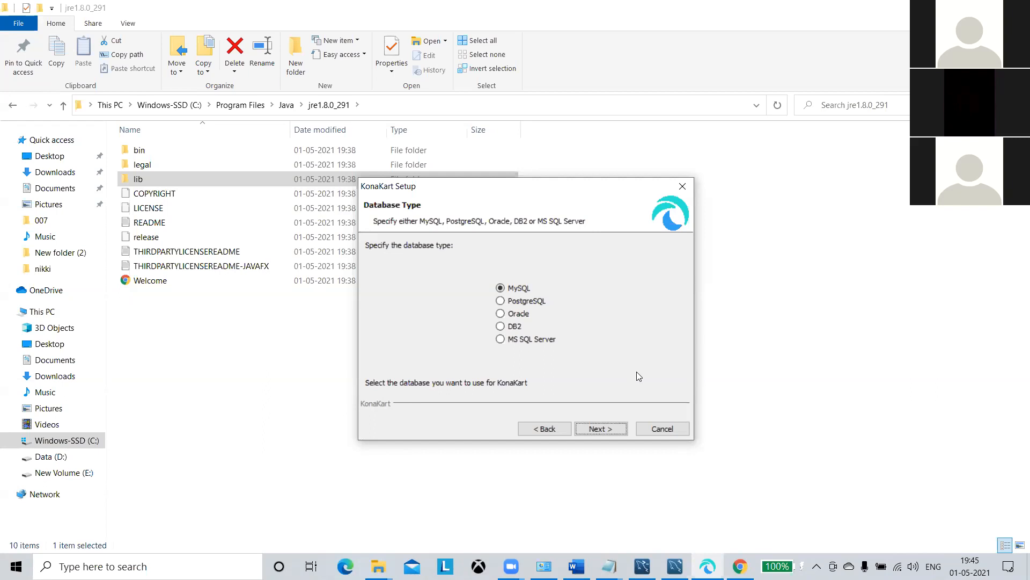
Leave MySQL selected as the database type and go to Database Parameters.
left_click(607, 432)
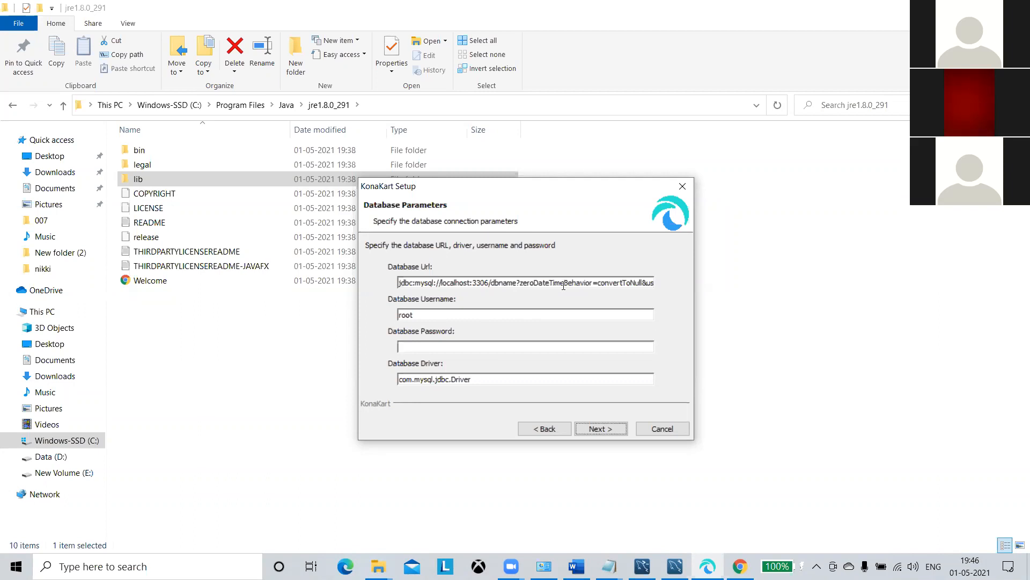
Replace the dbname placeholder in the Database Url with konakart_schema.
left_click(503, 283)
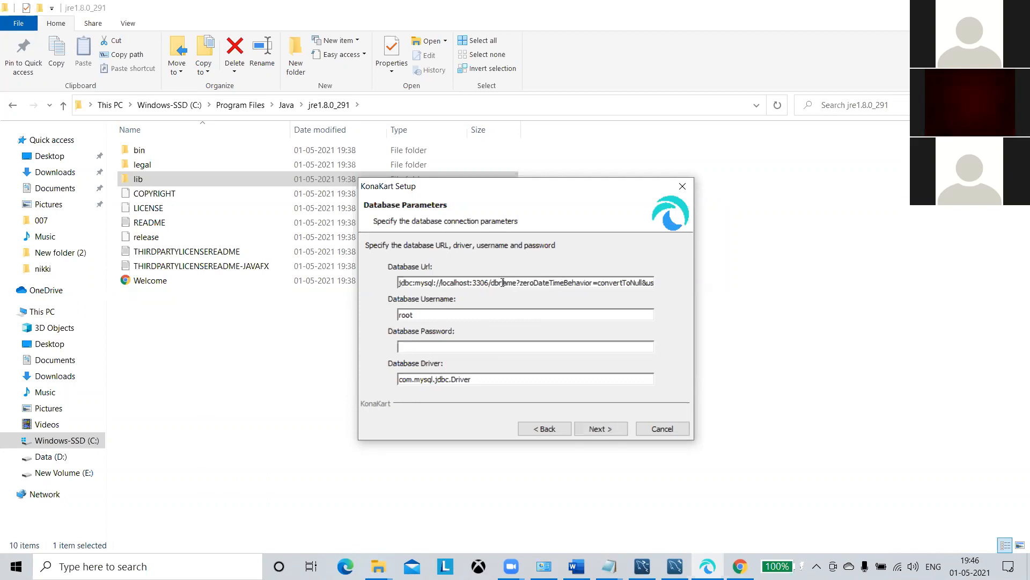
triple_click(512, 282)
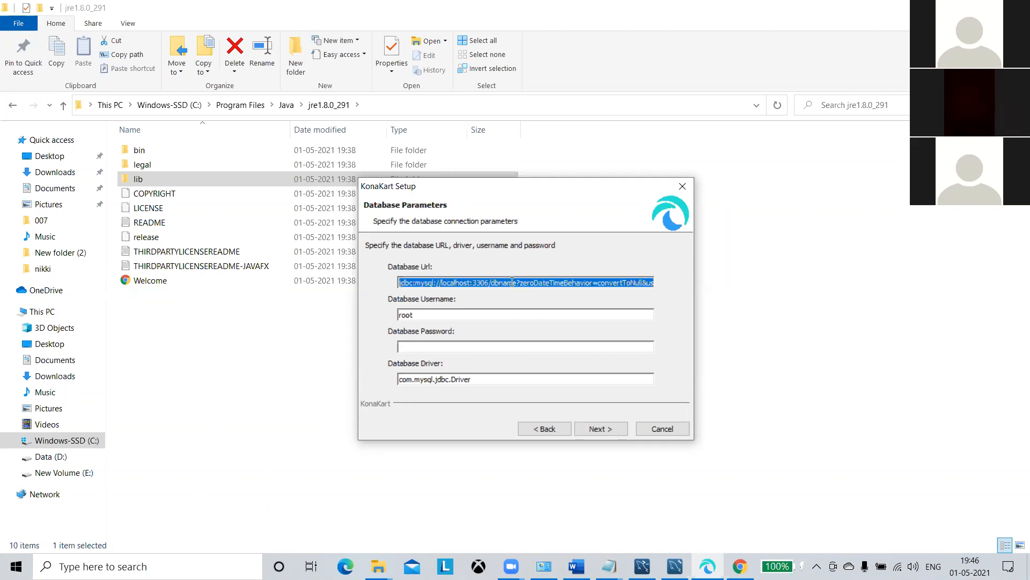
left_click(513, 282)
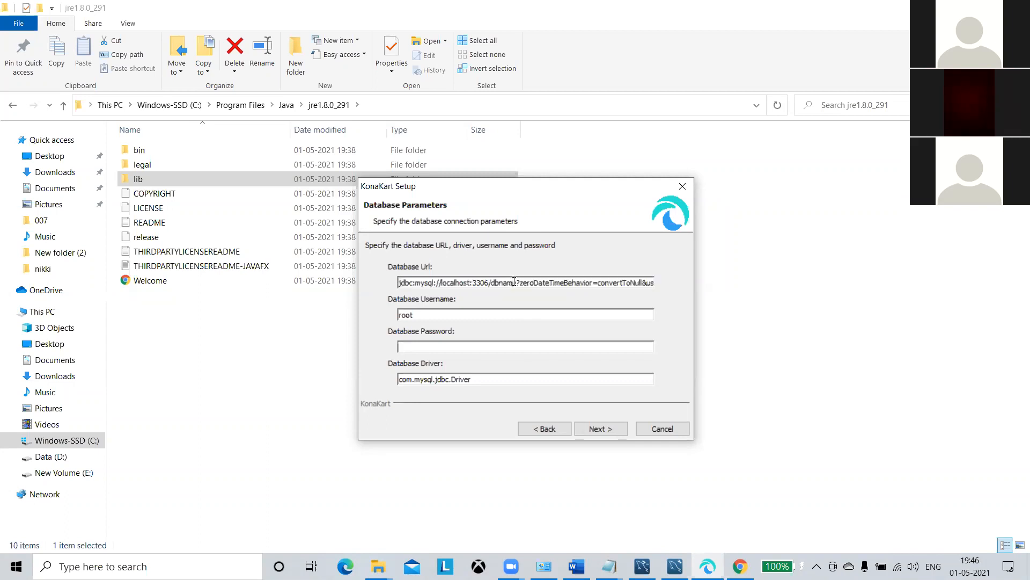
left_click_drag(518, 282, 490, 284)
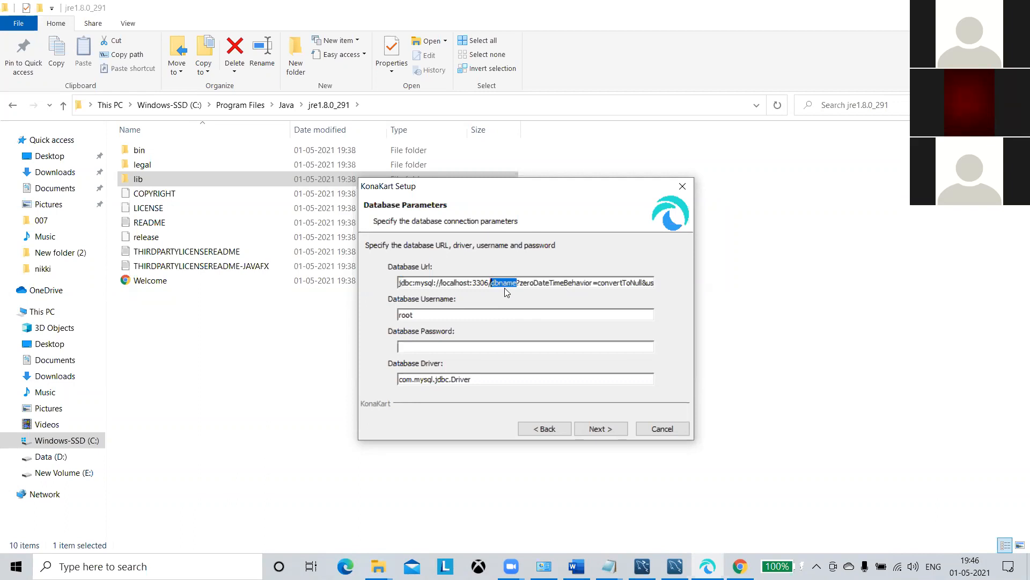
type("ko")
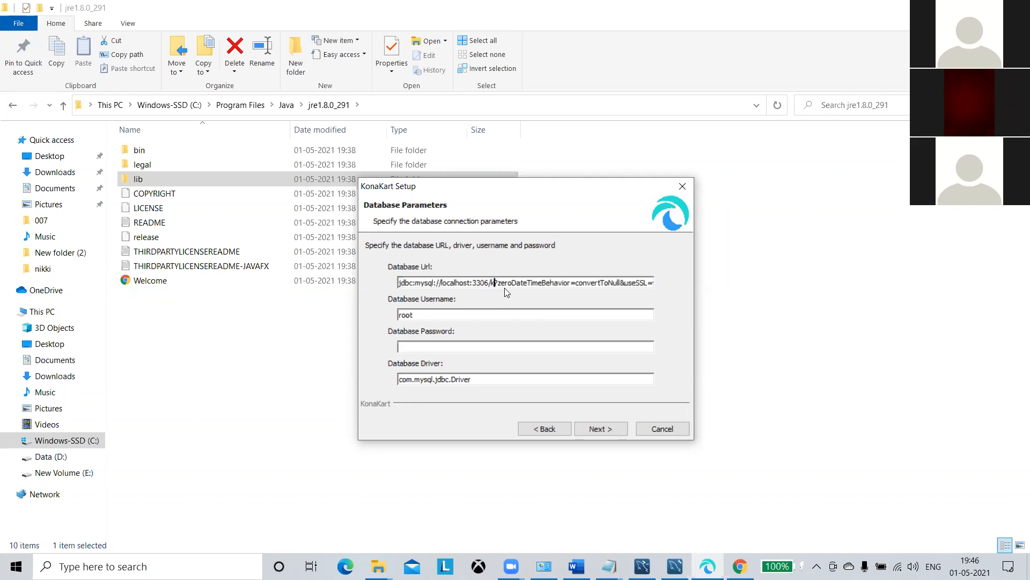
type("nakart")
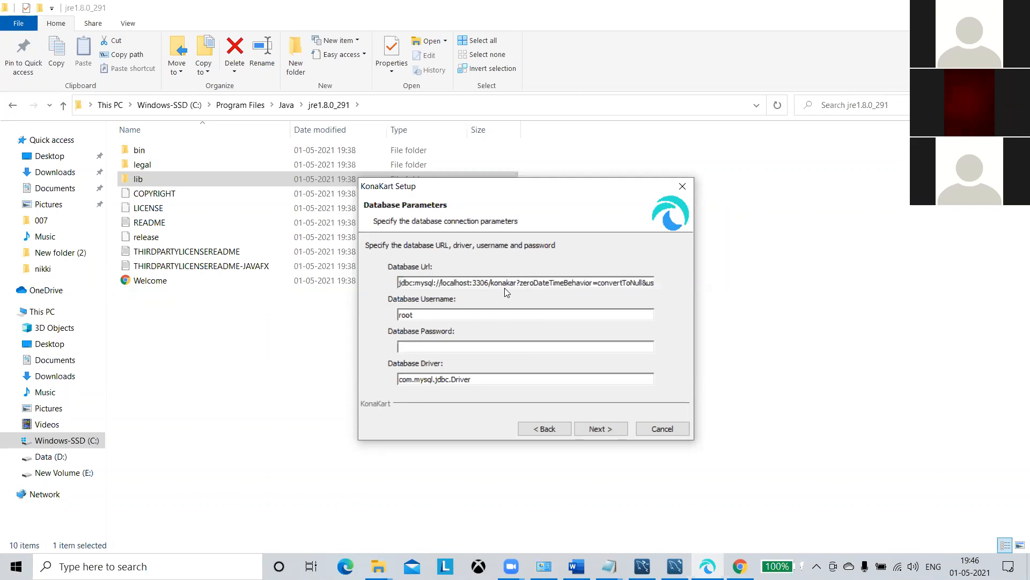
type("sche")
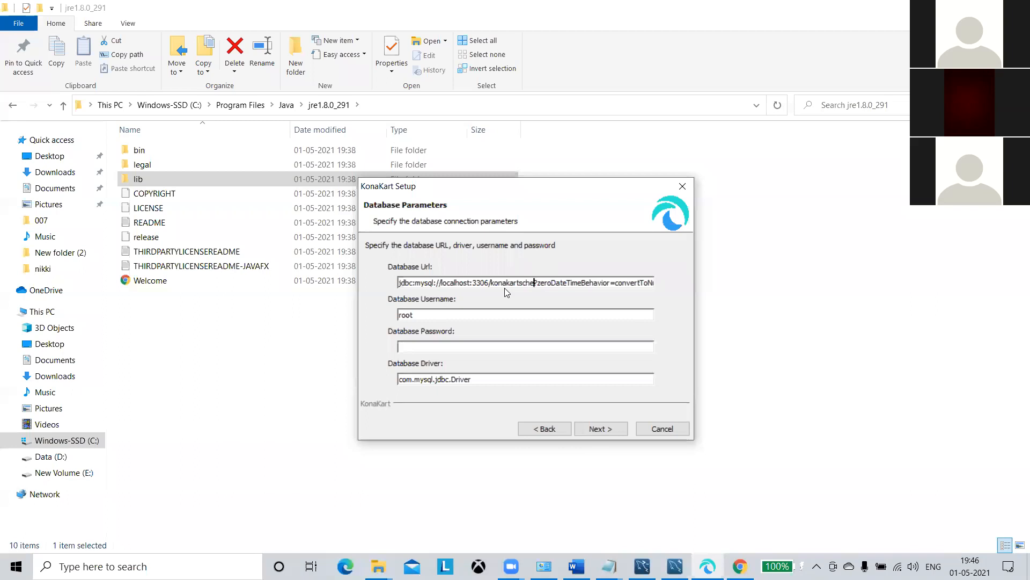
key("BackSpace")
key("BackSpace")
key("BackSpace")
key("BackSpace")
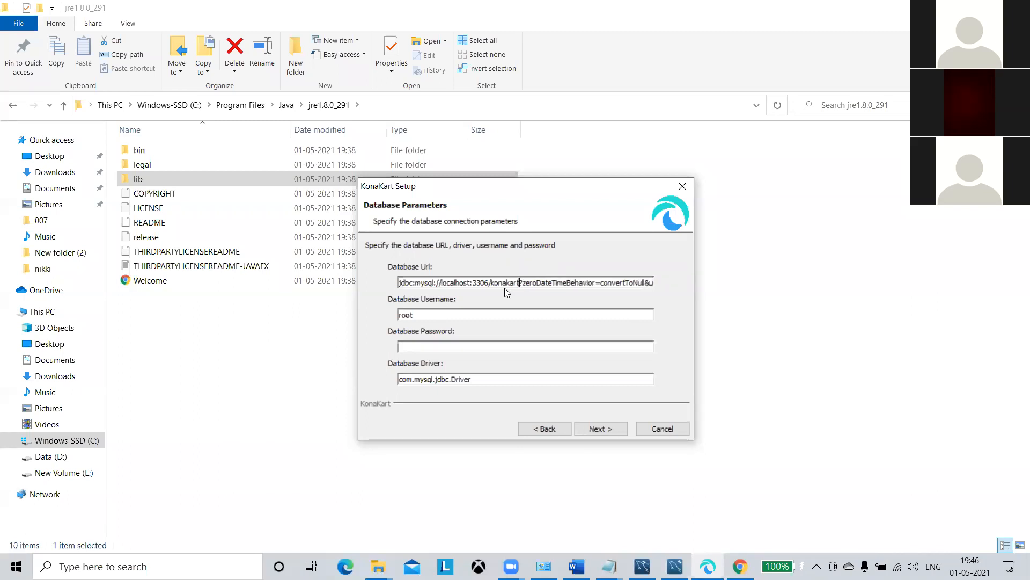
type("_schema")
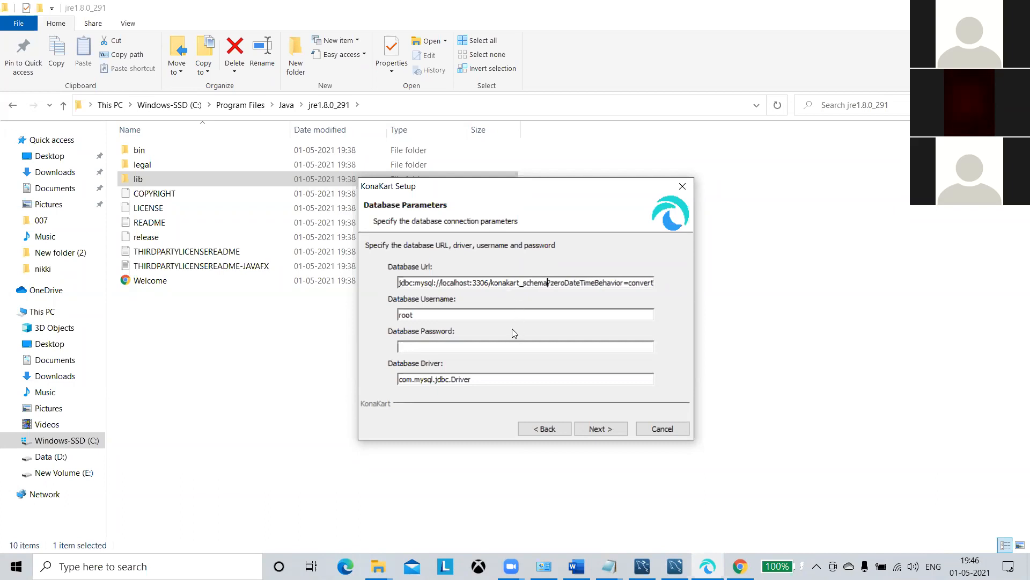
Enter the MySQL root password and run the database connection test.
left_click(491, 344)
type("**************")
left_click(595, 429)
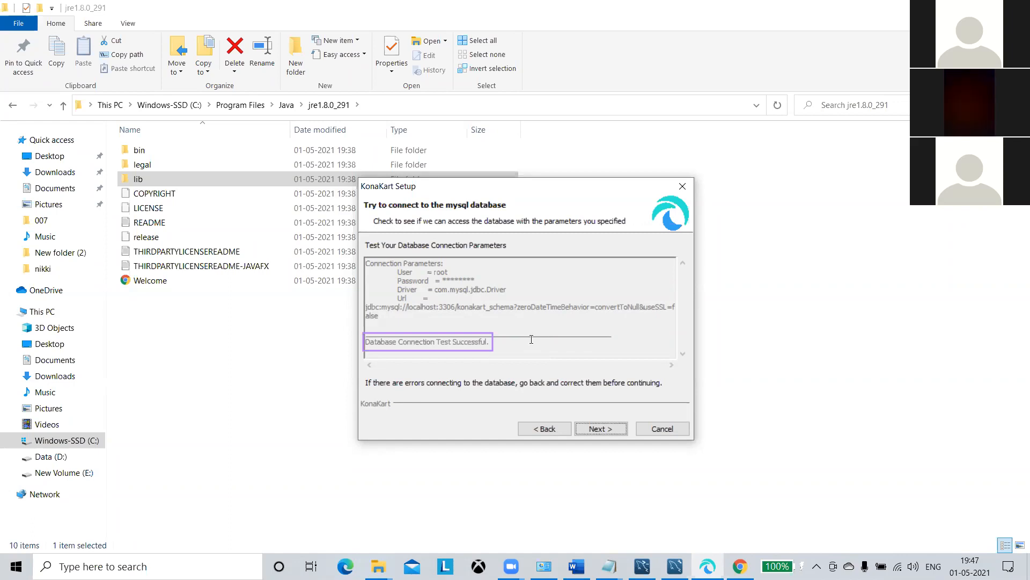
Continue past the successful konakart_schema connection test.
left_click(595, 428)
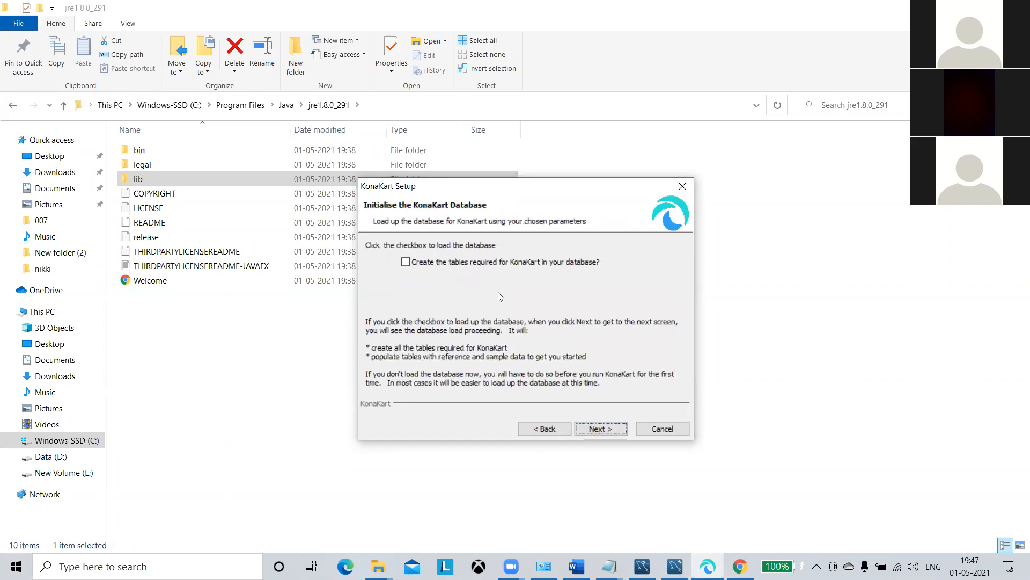
Create and load KonaKart's database tables, then continue once 'SQL executed successfully' appears.
left_click(405, 263)
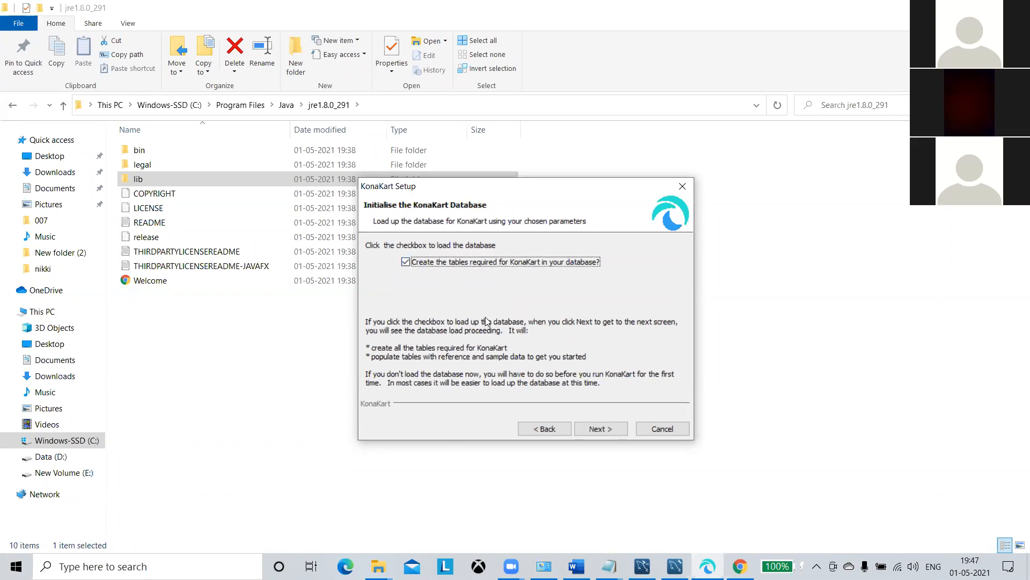
left_click(608, 425)
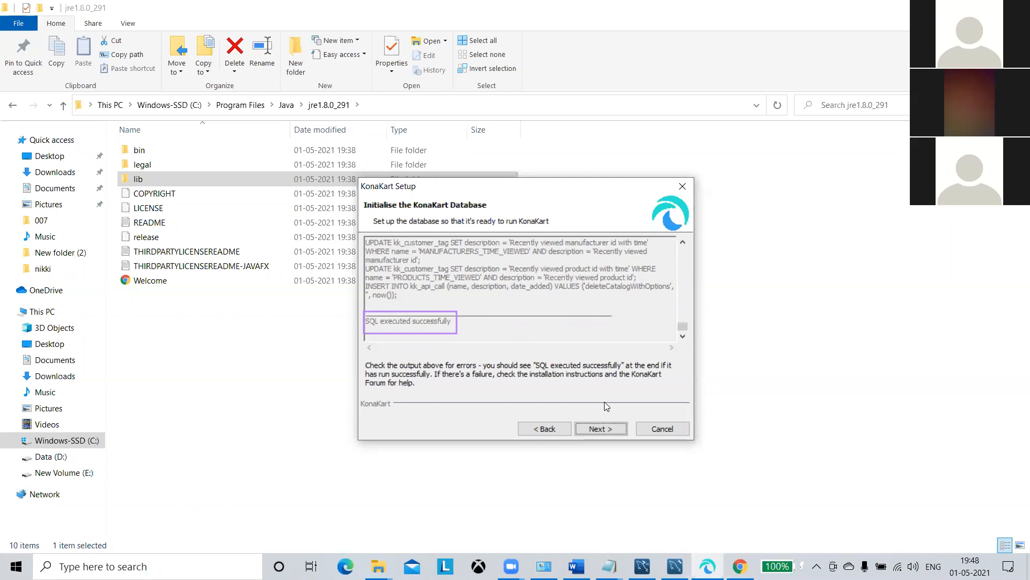
left_click(605, 426)
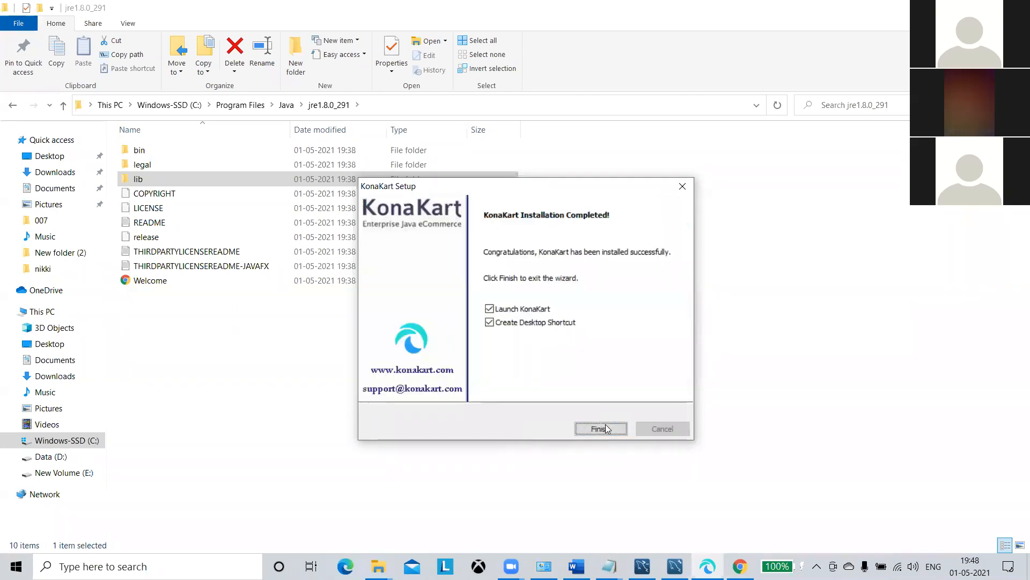
Finish setup to launch KonaKart and allow Java through the firewall on private networks only.
left_click(605, 427)
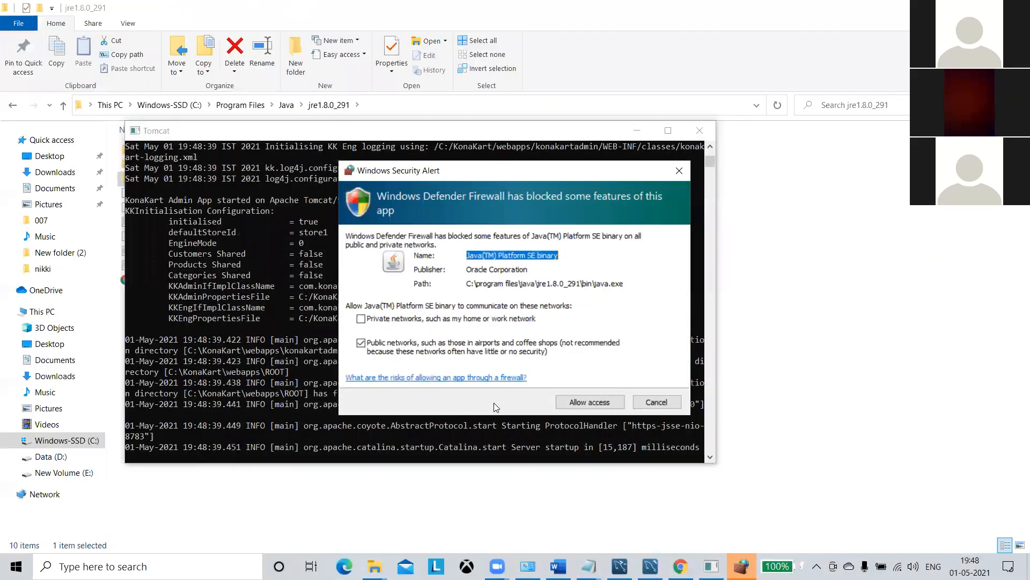
left_click(361, 319)
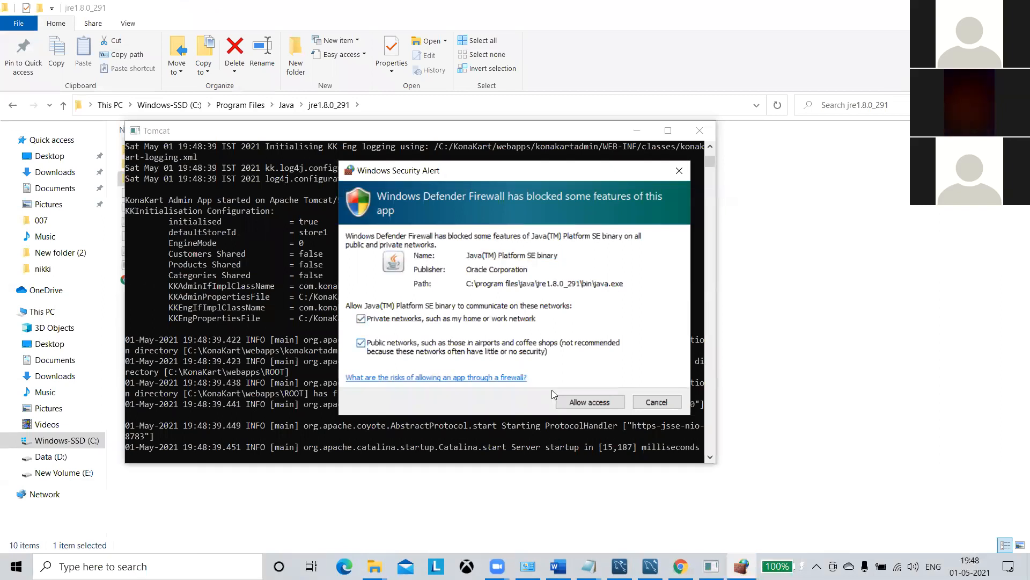
left_click(360, 341)
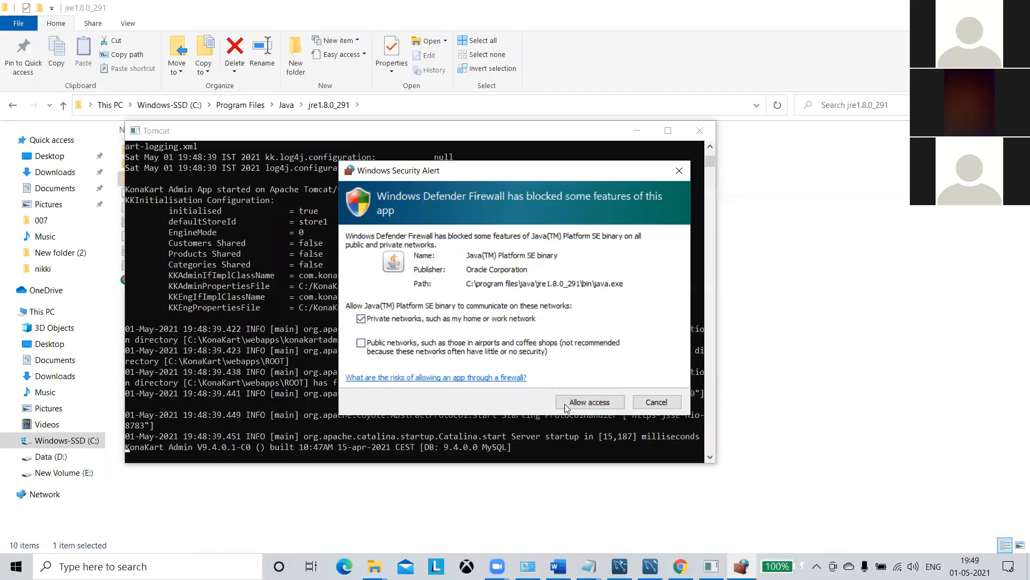
left_click(572, 406)
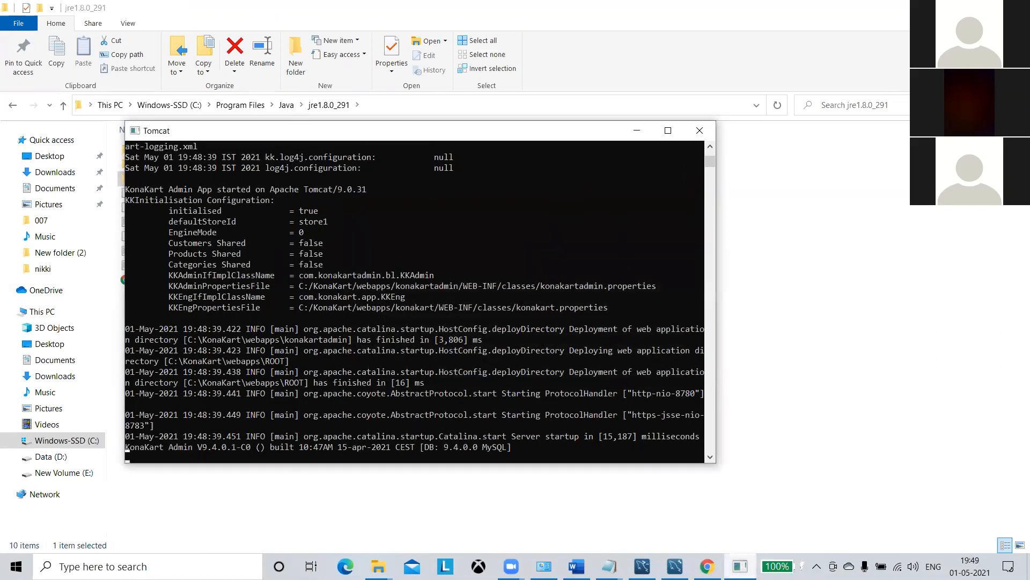
Check the Tomcat console startup, then switch to the KonaKart Admin login page in Chrome.
mouse_move(707, 566)
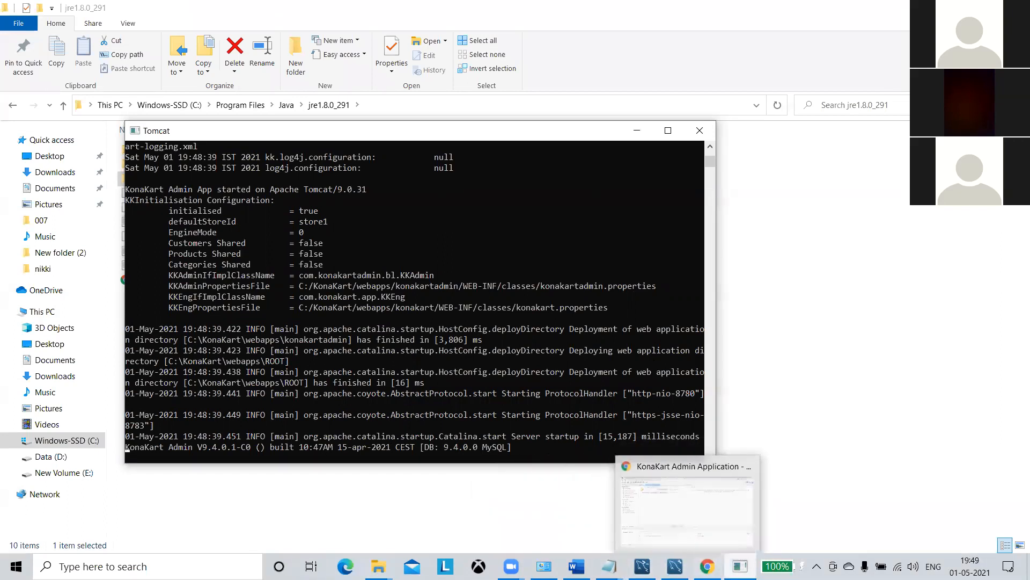
left_click(378, 566)
key("alt+Tab")
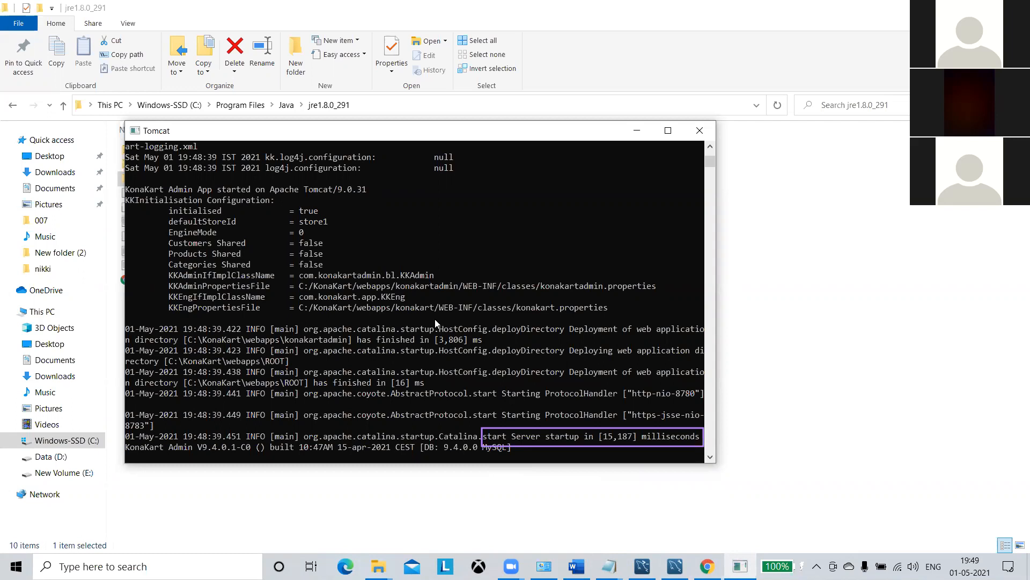
left_click(707, 564)
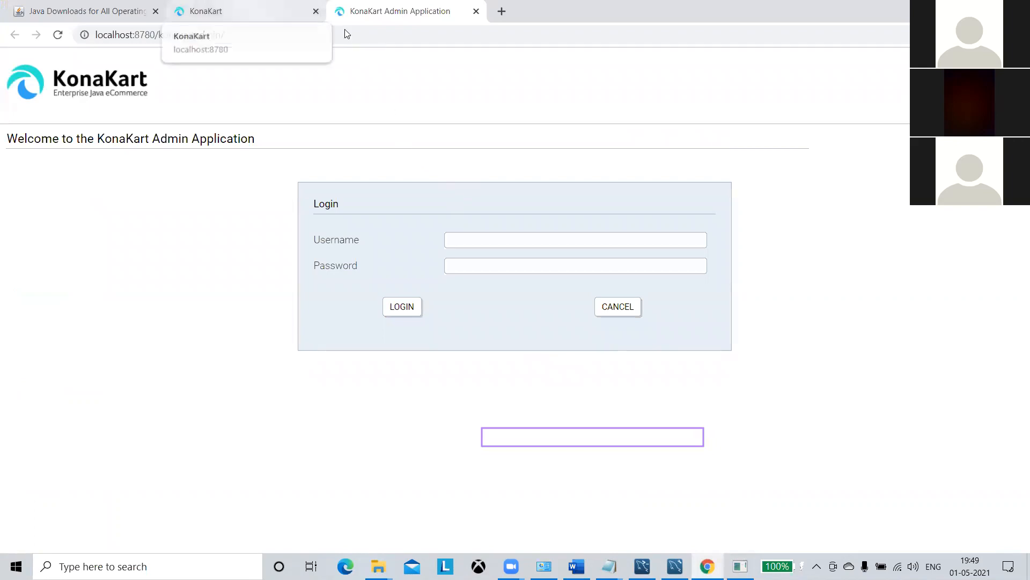
left_click(301, 12)
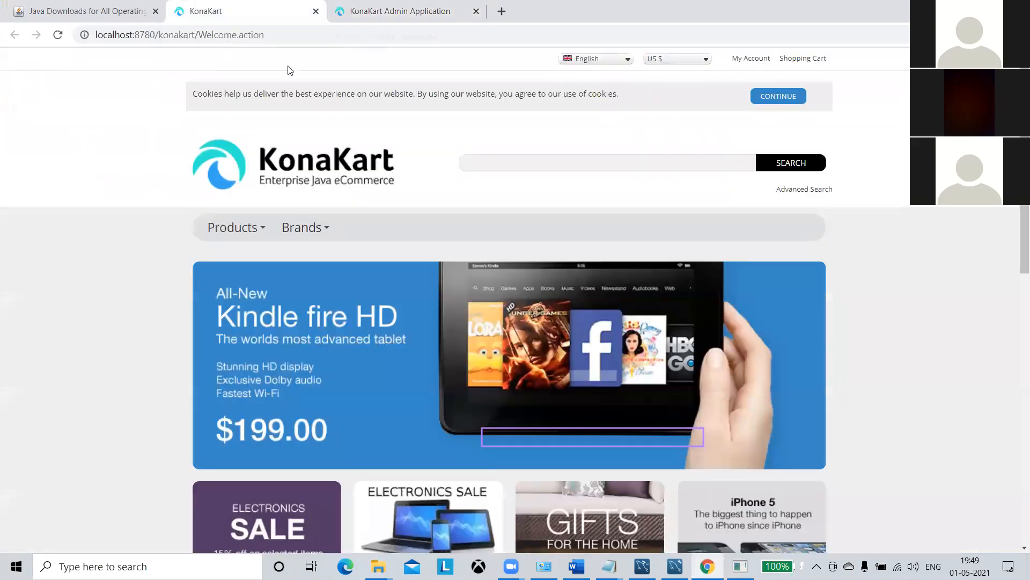
left_click(348, 26)
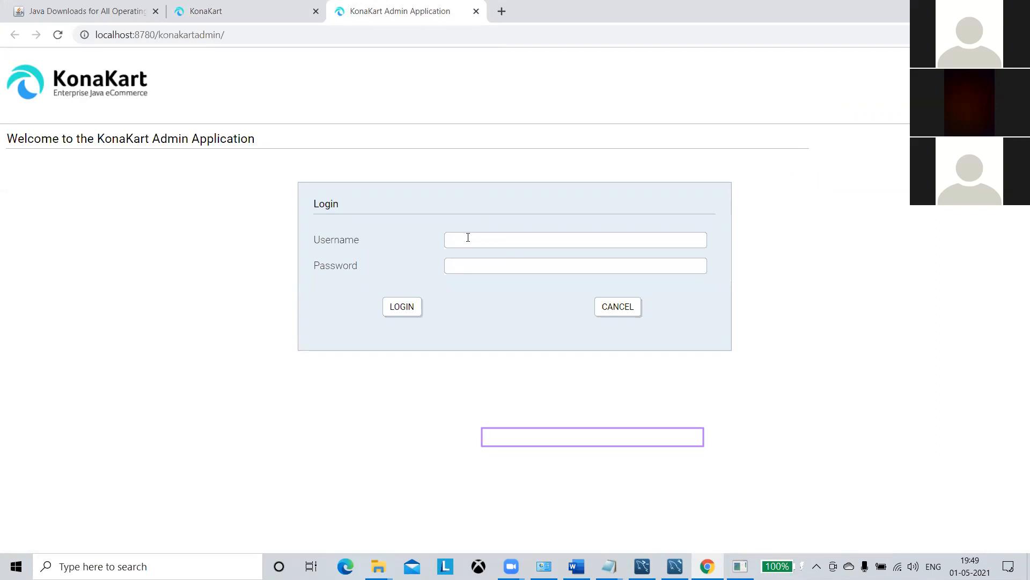
left_click(236, 10)
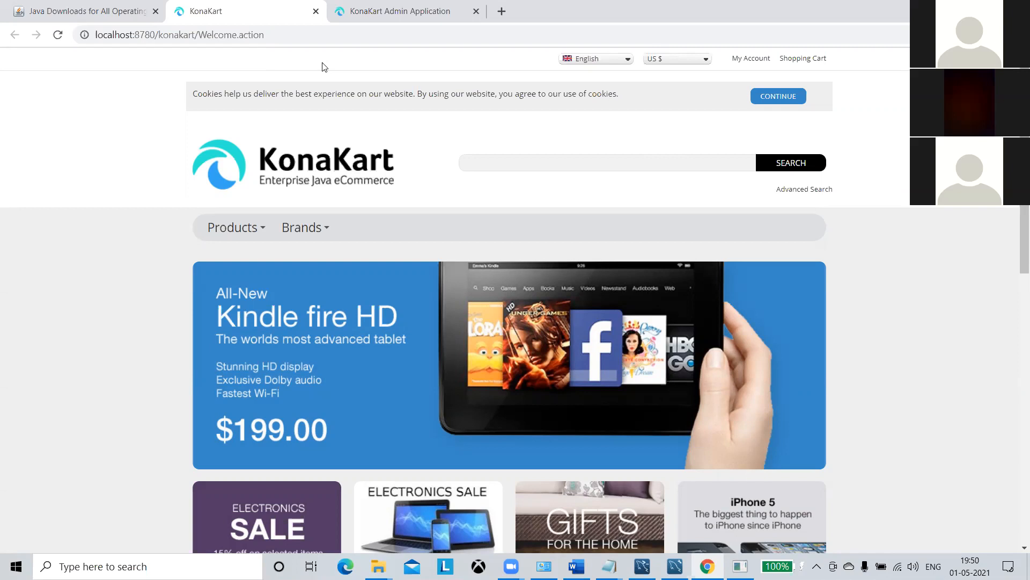
left_click(357, 23)
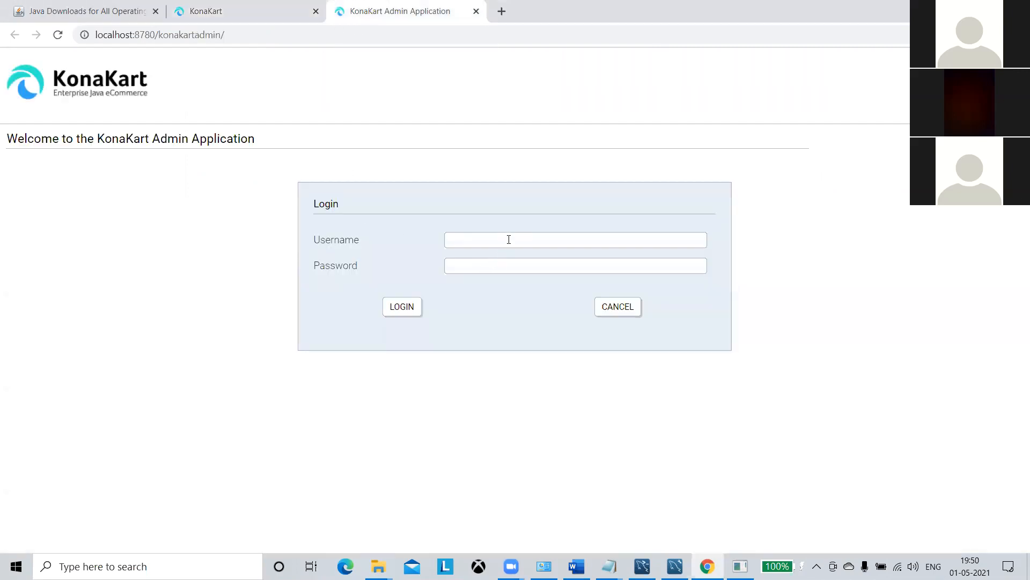
Copy the admin username from the Notepad notes.
mouse_move(608, 564)
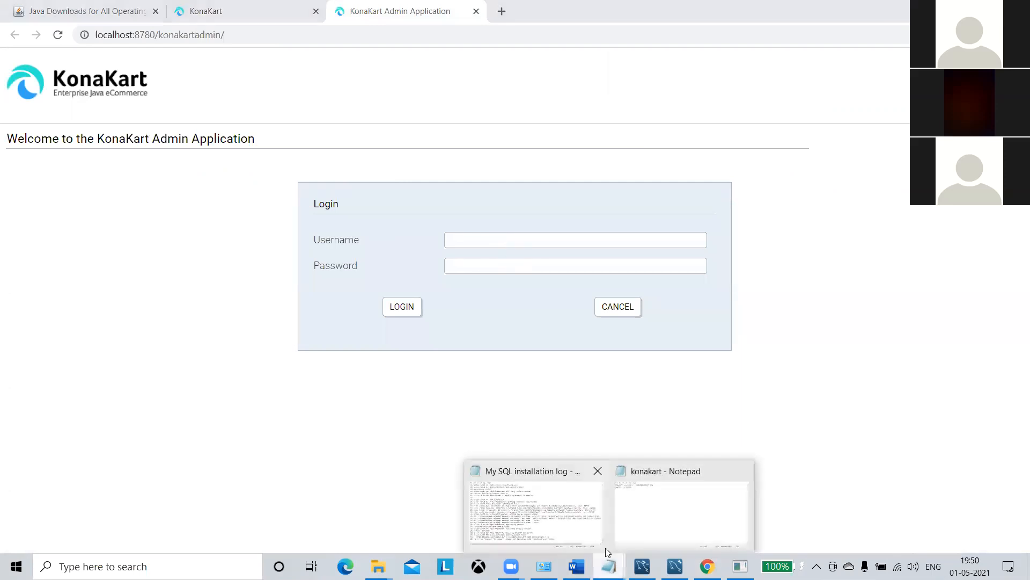
left_click(633, 508)
left_click_drag(359, 159, 243, 162)
key("ctrl+c")
left_click(372, 179)
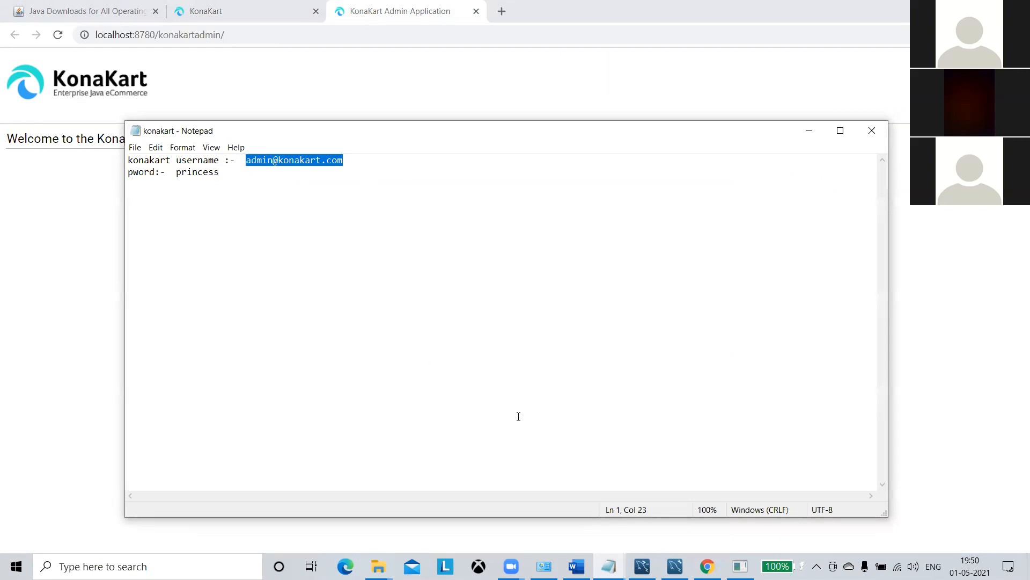
Log in to KonaKart Admin with the admin username and password, decline saving it, then return to the storefront.
left_click(708, 566)
left_click(540, 239)
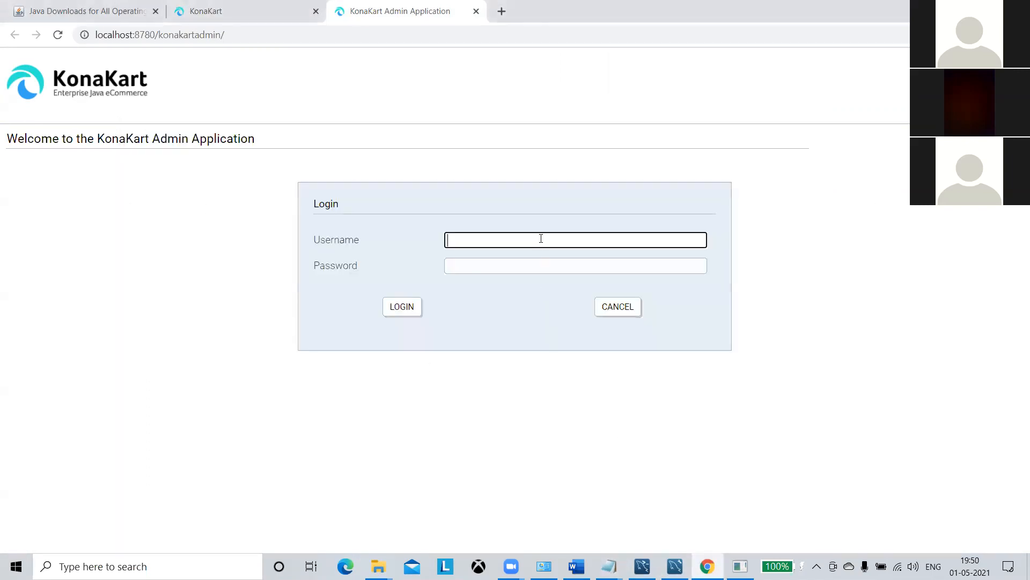
key("ctrl+v")
left_click(547, 260)
type("princ")
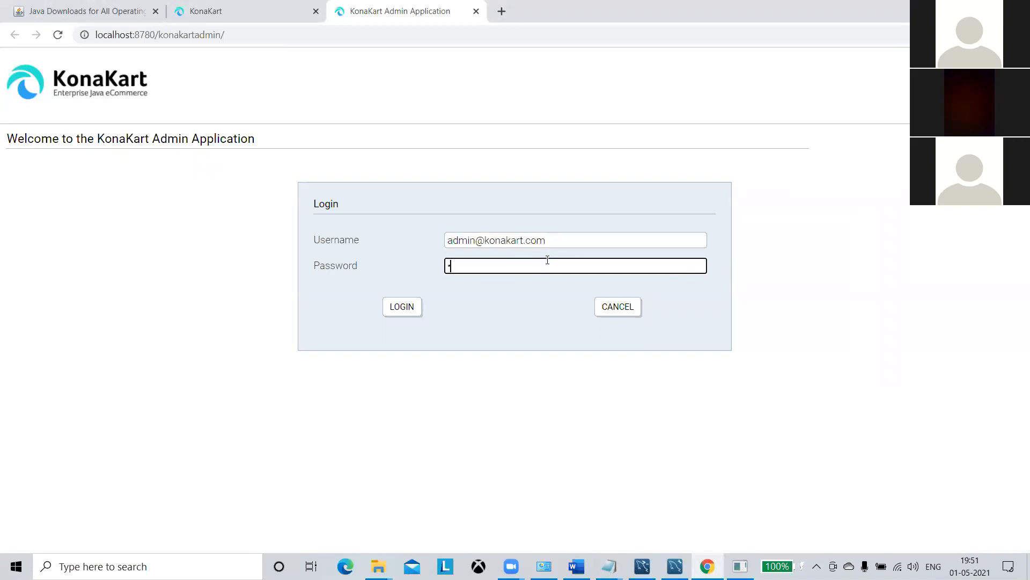
type("ess")
left_click(402, 310)
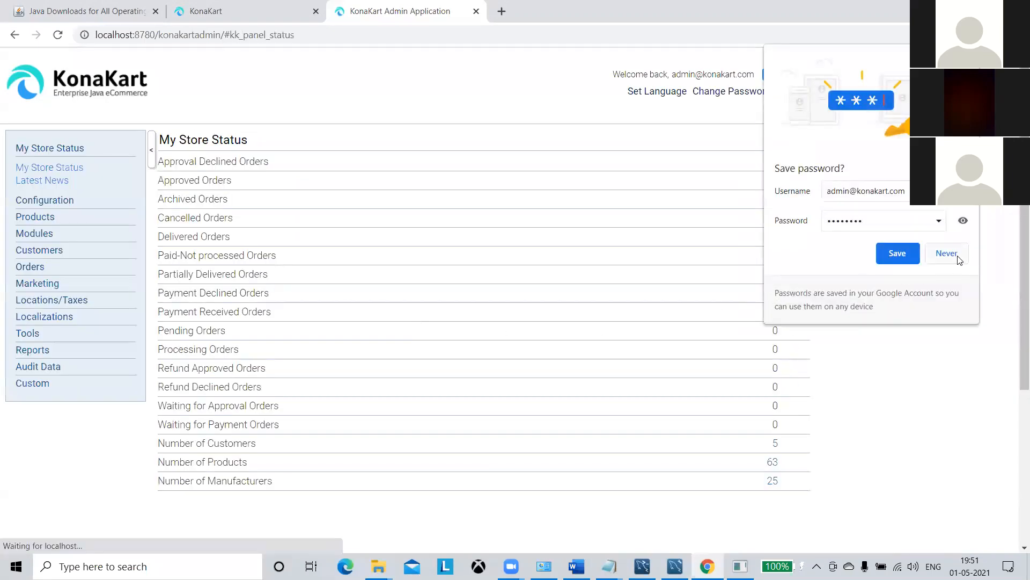
left_click(949, 253)
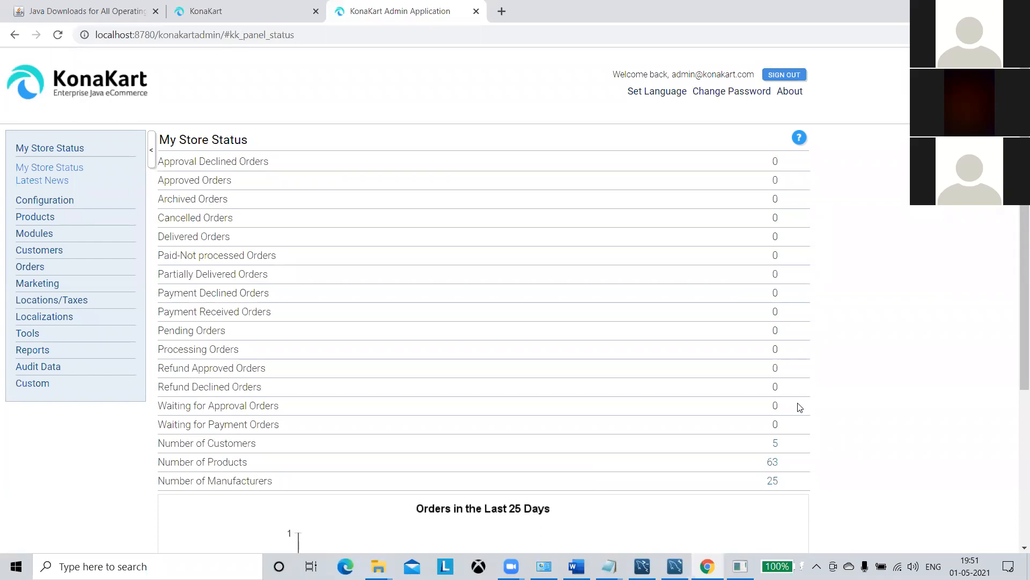
key("ctrl+shift+Tab")
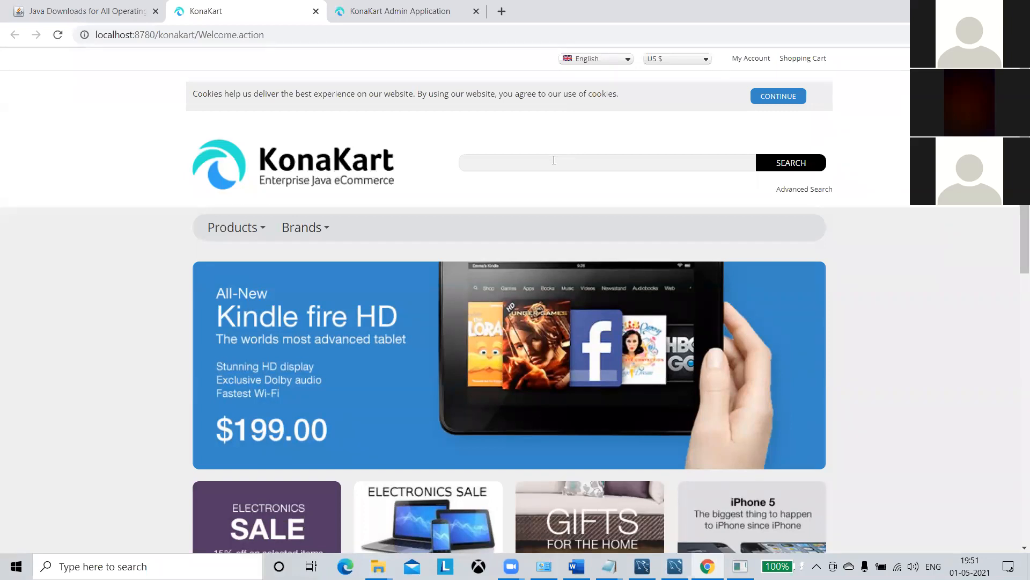
Open the registration form and enter gender Male, the customer's name, e-mail and date of birth.
left_click(756, 59)
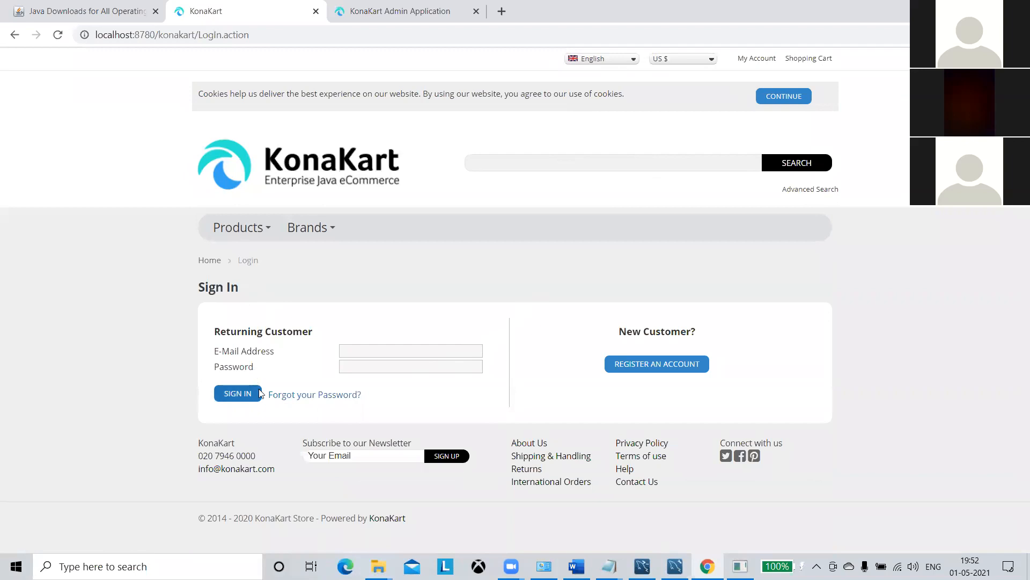
left_click(684, 376)
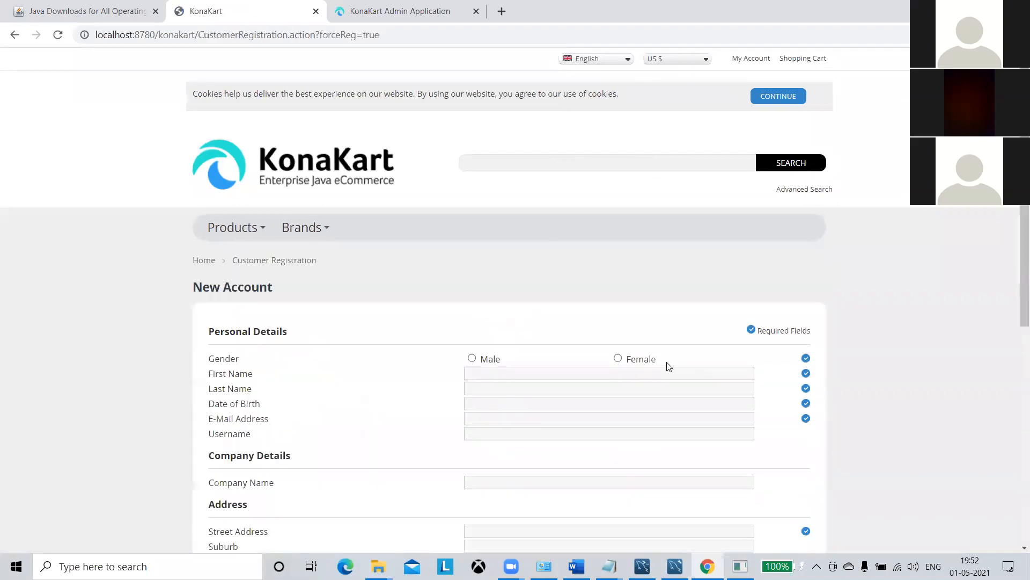
left_click(476, 360)
scroll(603, 303, "down", 3)
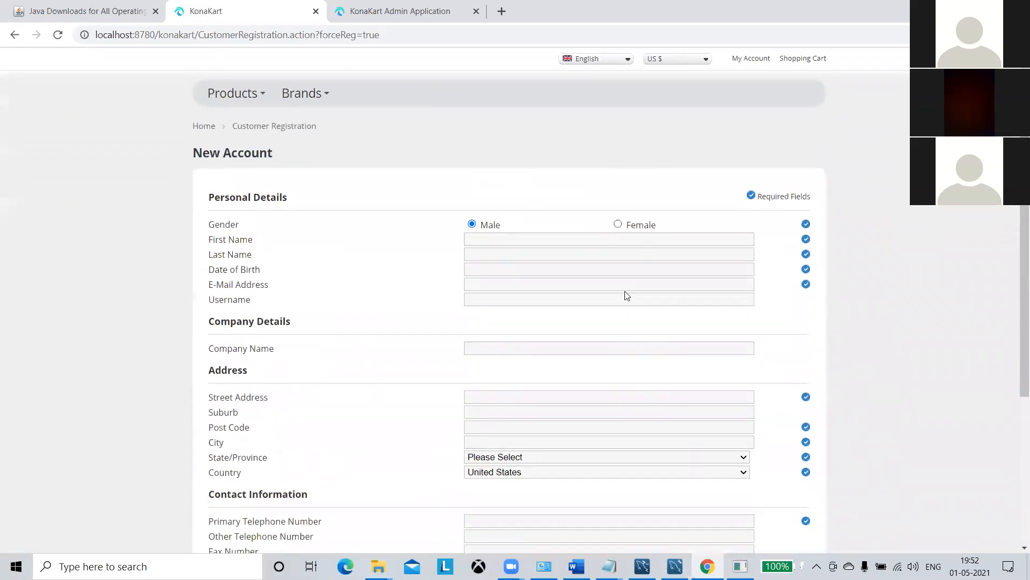
scroll(627, 295, "down", 1)
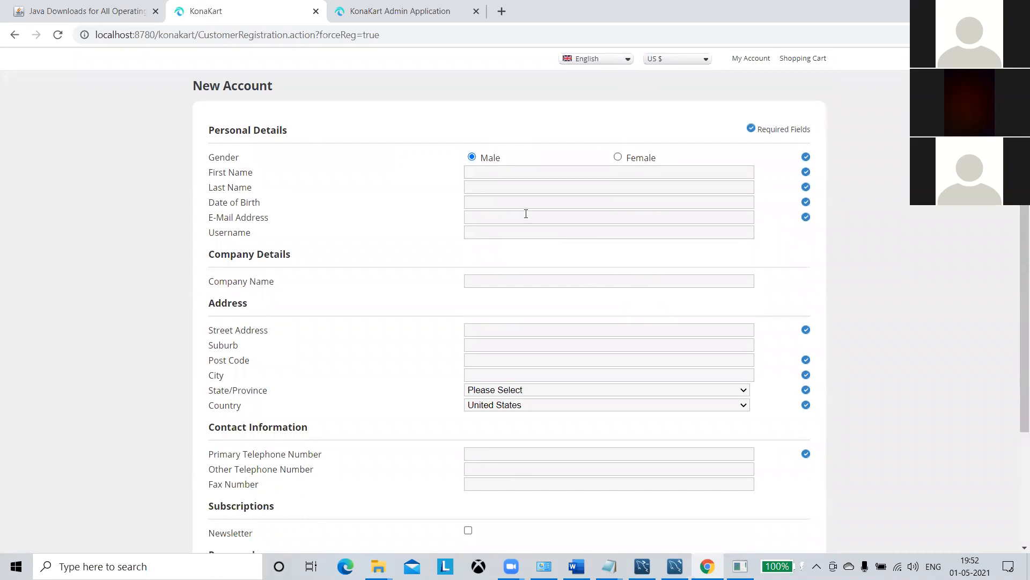
left_click(535, 171)
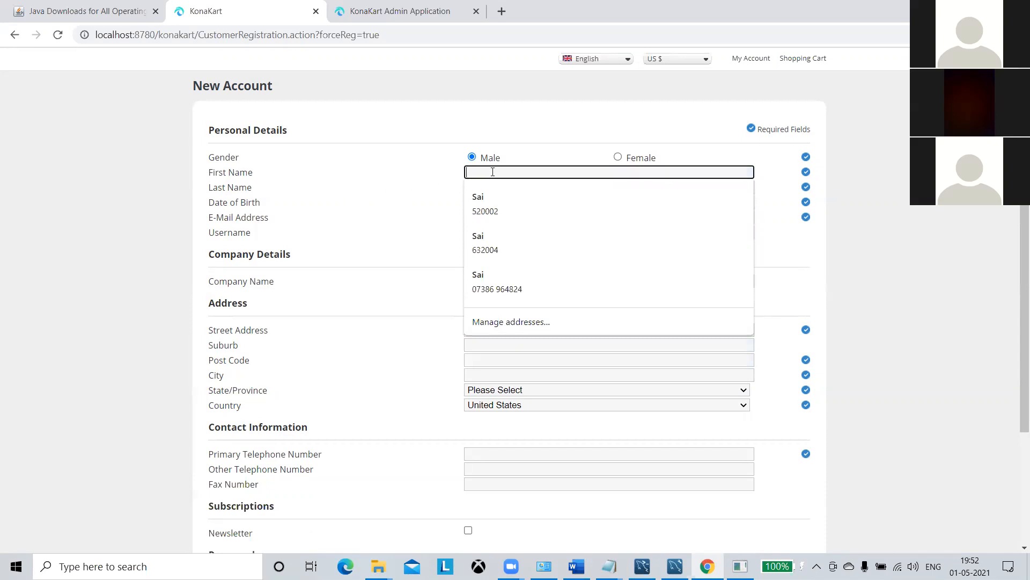
left_click(490, 201)
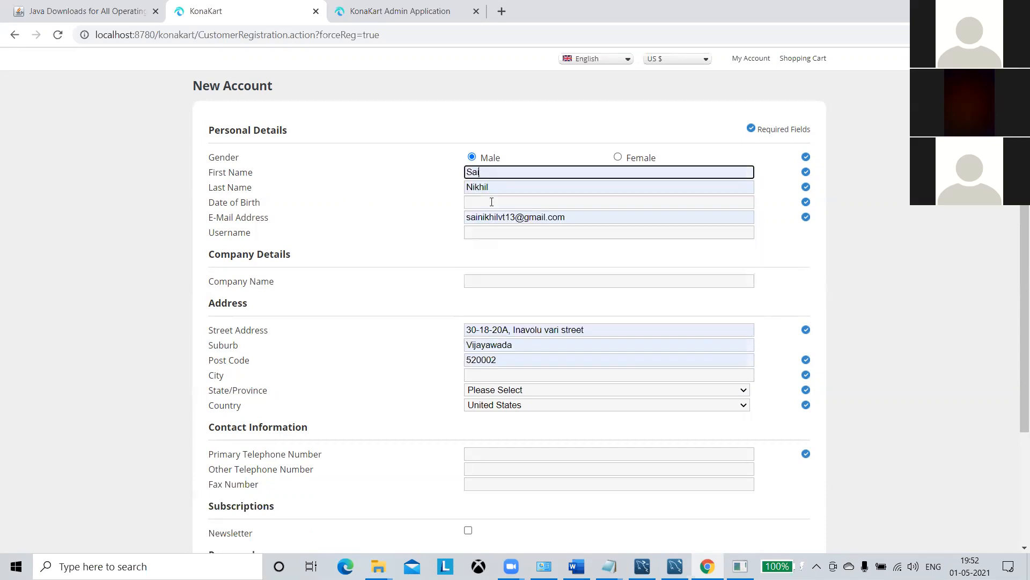
left_click(570, 202)
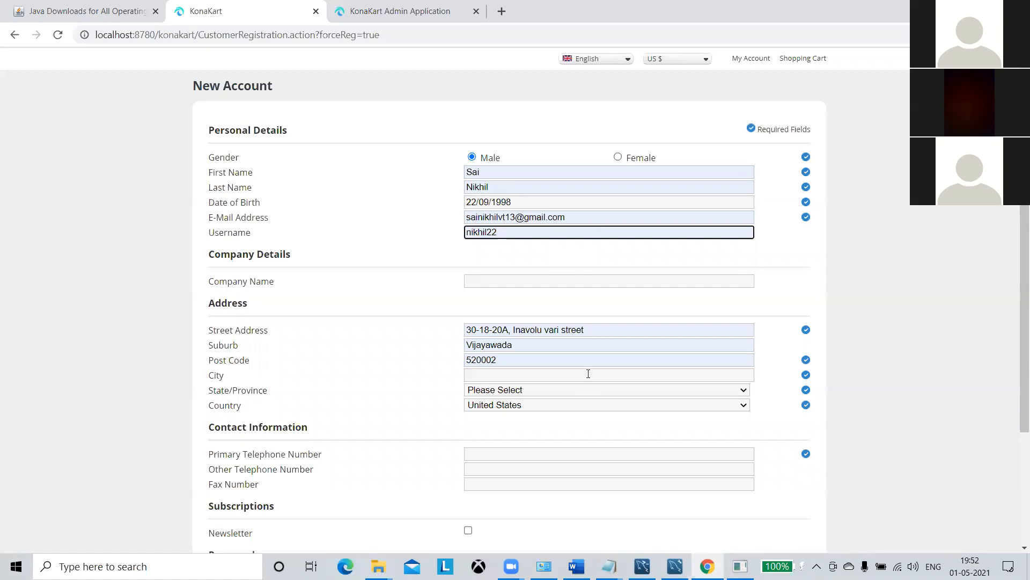
Fill in the address's city and choose Andhra Pradesh as the state.
scroll(589, 370, "down", 2)
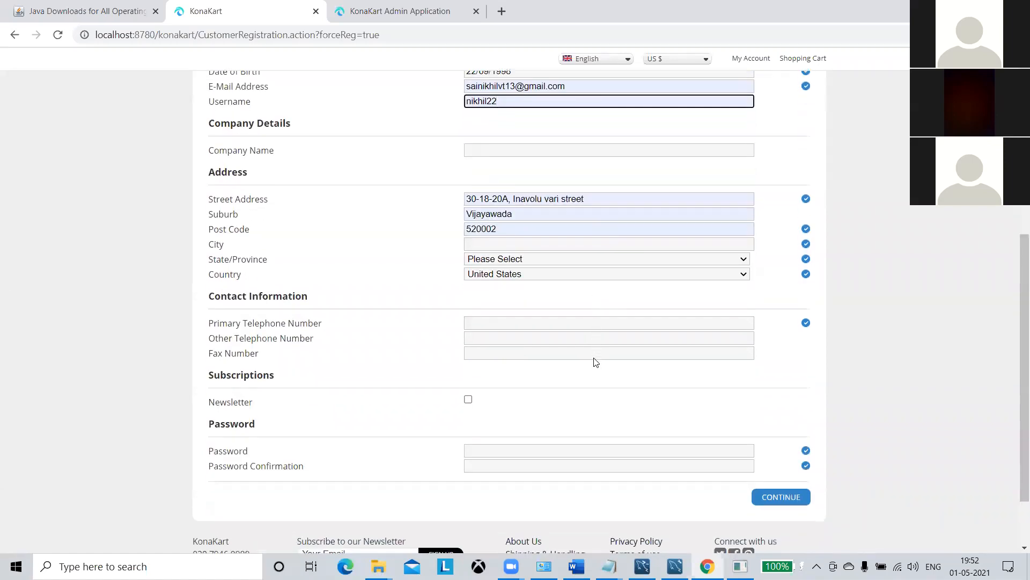
left_click(508, 243)
left_click(507, 256)
key("Return")
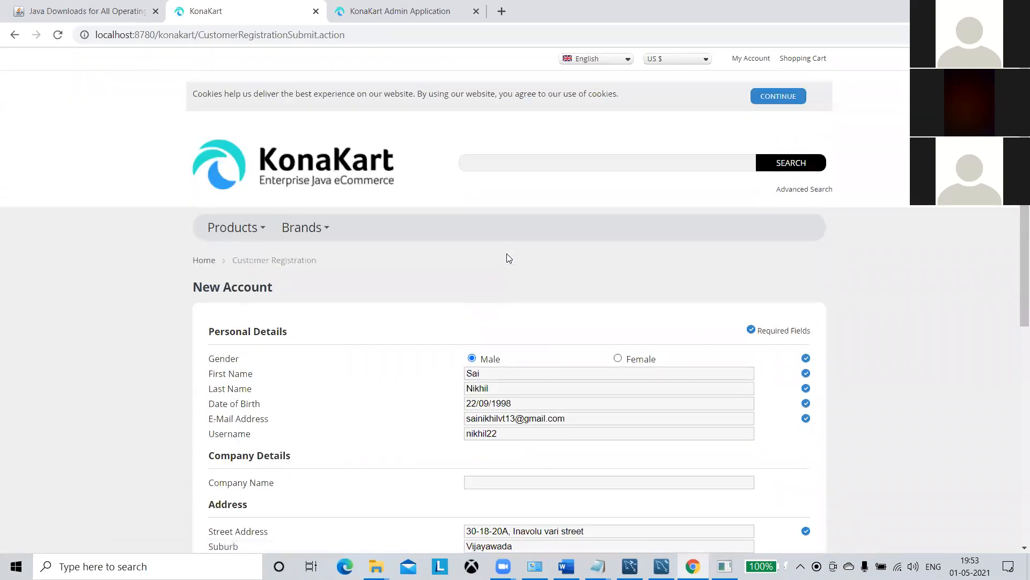
scroll(517, 255, "down", 2)
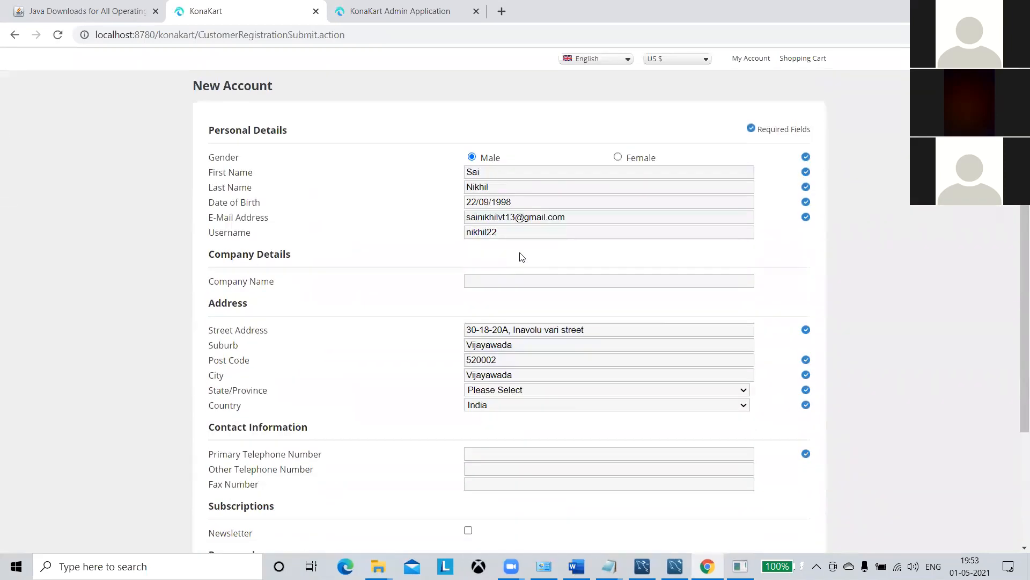
scroll(543, 298, "down", 1)
scroll(543, 300, "down", 1)
left_click(540, 322)
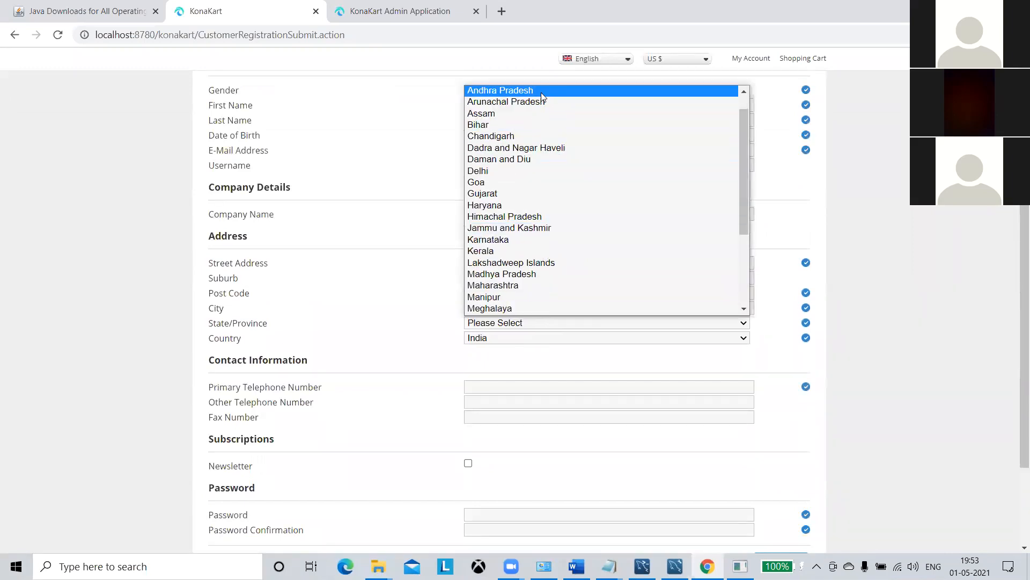
left_click(540, 92)
scroll(566, 292, "down", 1)
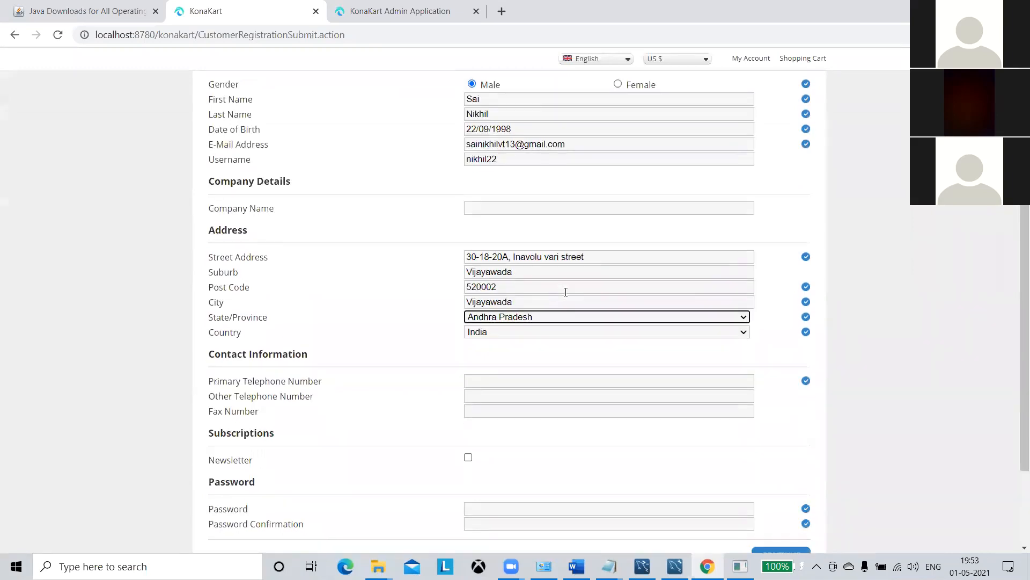
scroll(559, 294, "down", 1)
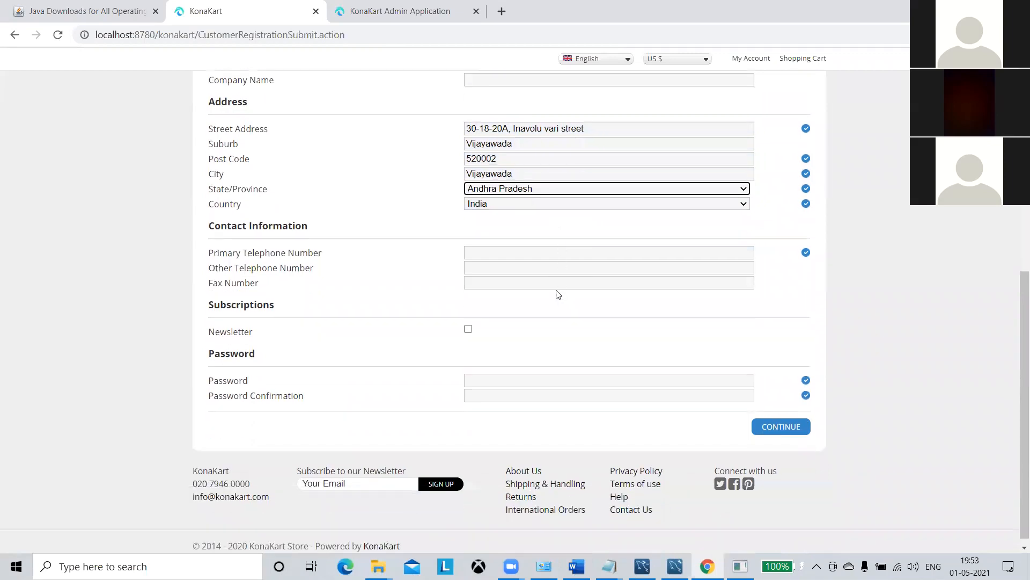
Enter the primary telephone number and the password twice, then submit the registration.
left_click(538, 253)
left_click(527, 276)
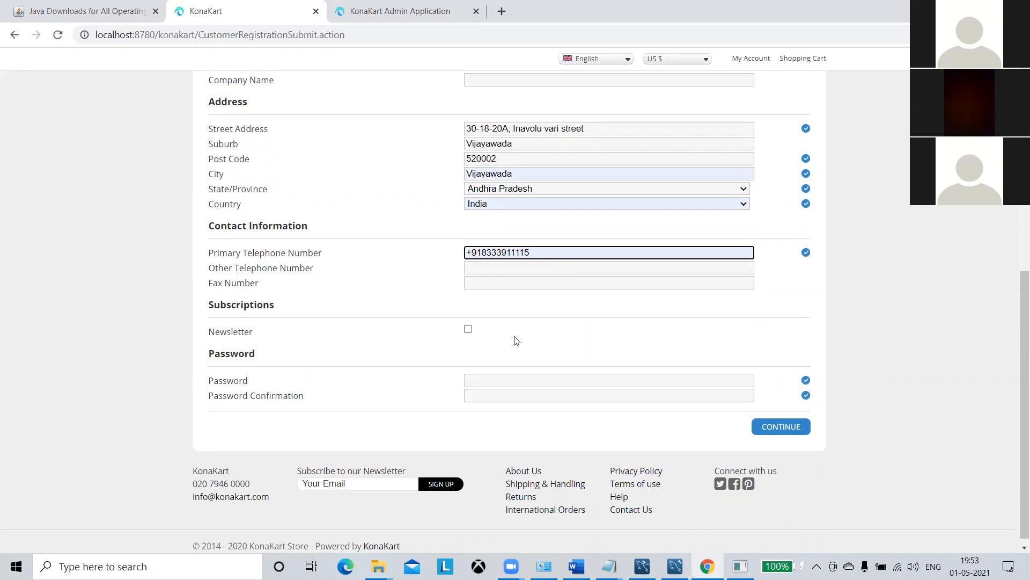
left_click(477, 380)
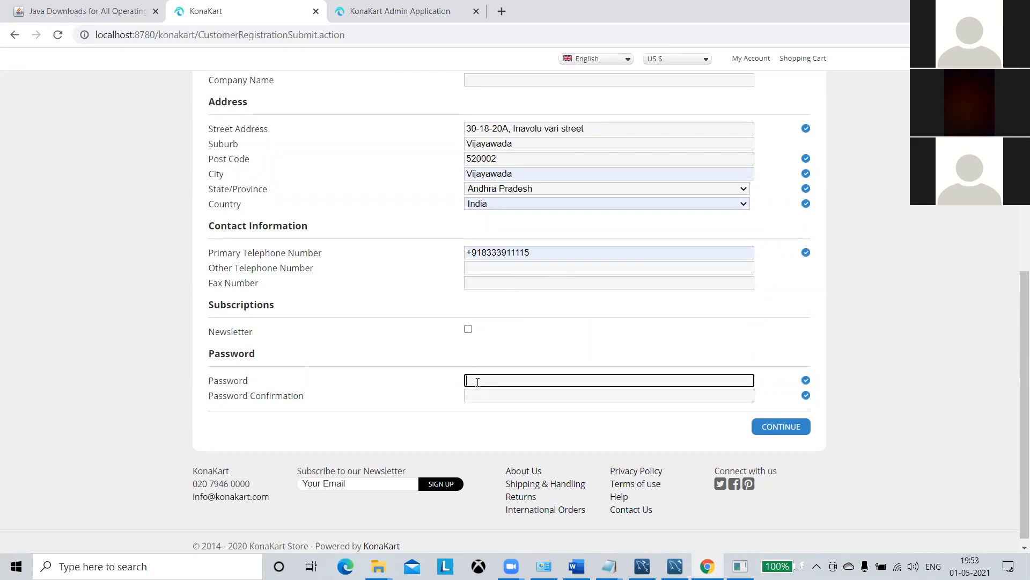
type("•••••••")
left_click(476, 396)
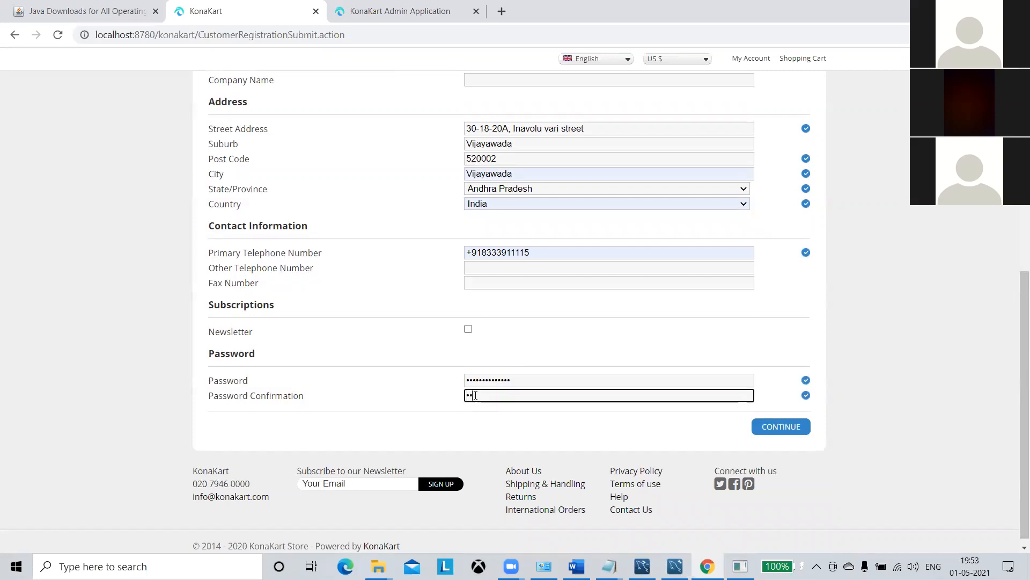
type("•••••••••••••")
left_click(767, 426)
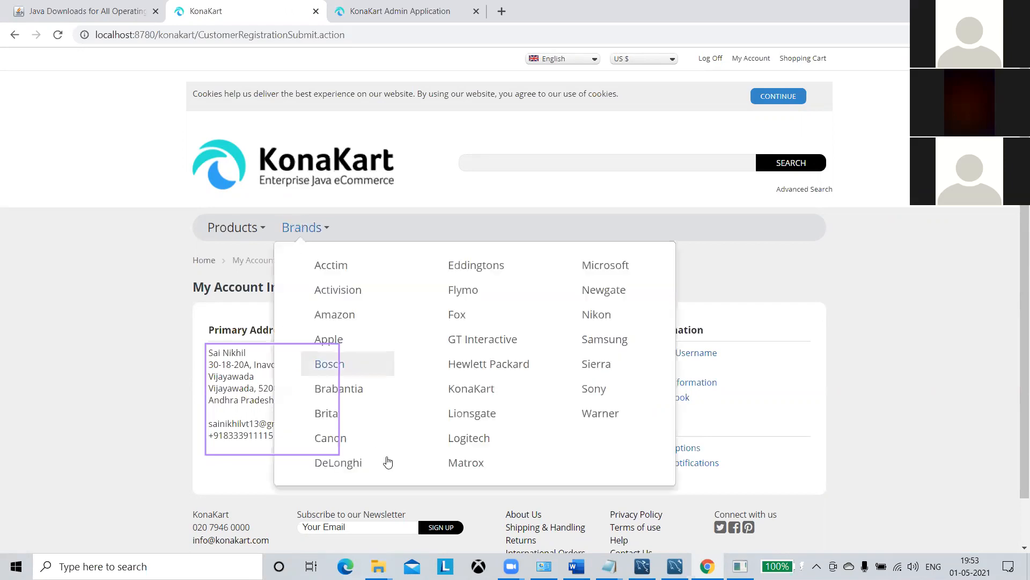
Switch from the My Account Information page to MySQL Workbench.
left_click(675, 566)
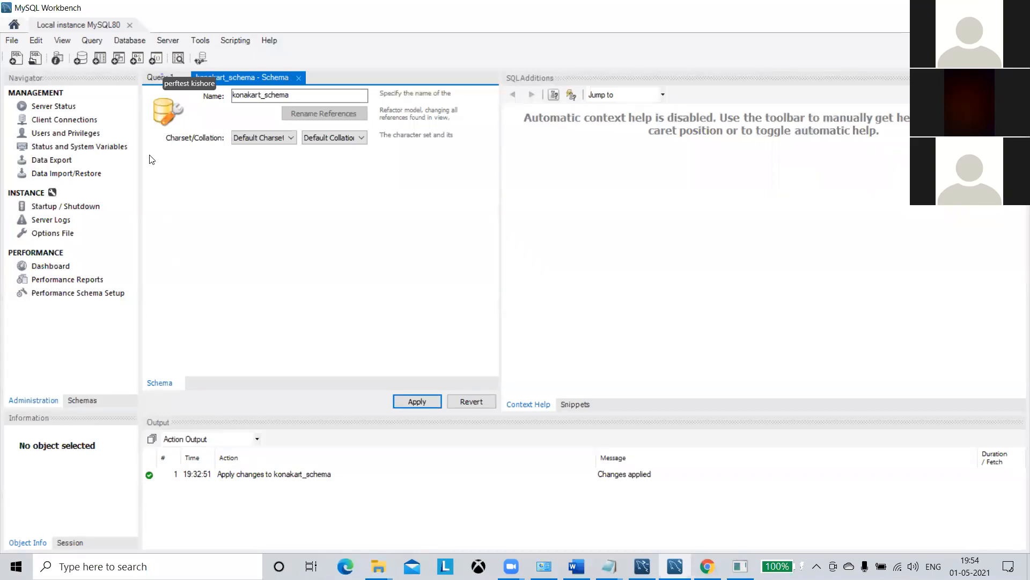
Run show databases in Query 1, returning 7 databases including konakart_schema.
left_click(170, 76)
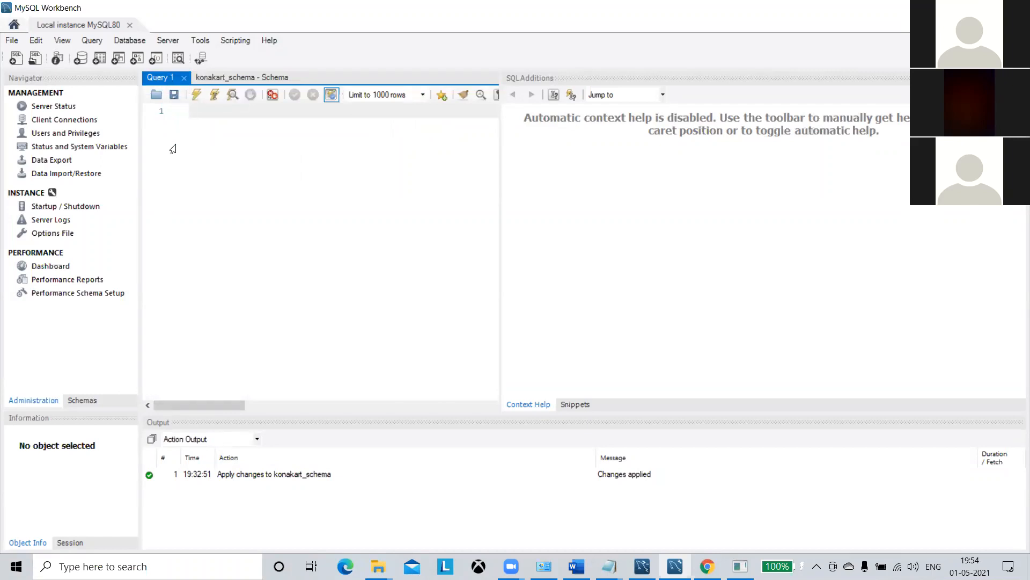
type("show databases")
left_click(197, 95)
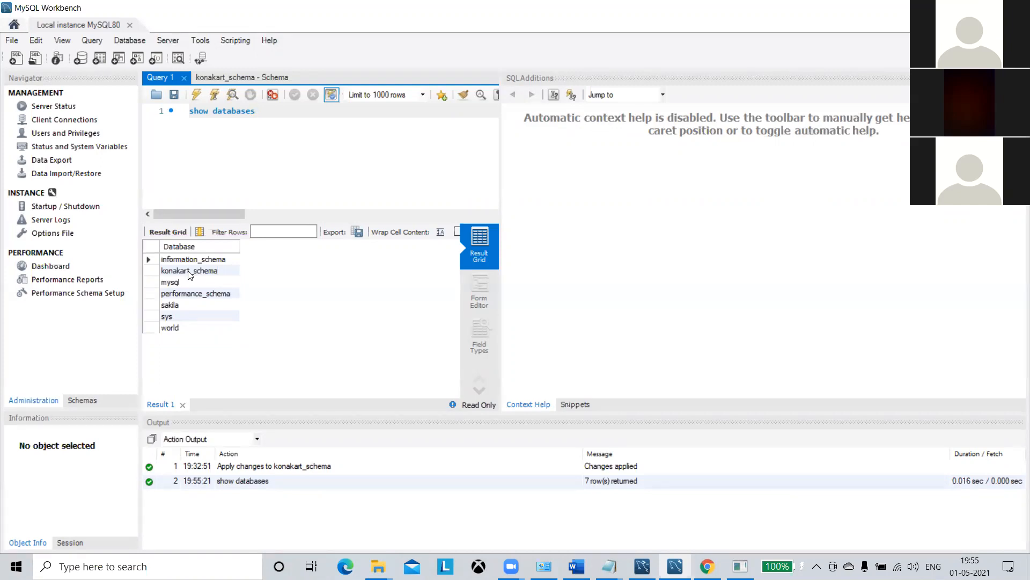
Type use konakart_schema on line 2 of the Query 1 editor.
key("Return")
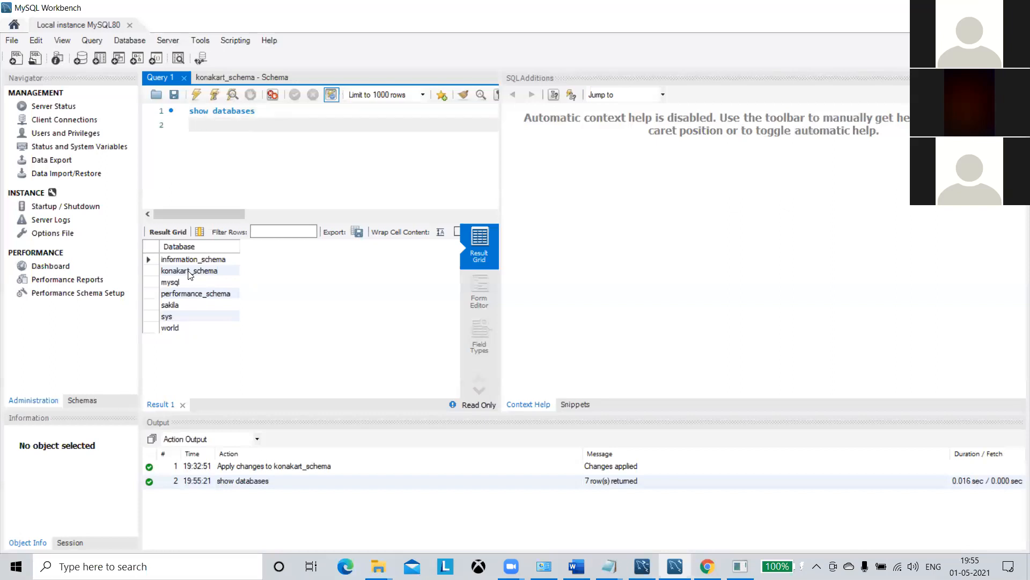
type("k")
key("BackSpace")
type("use konakart_schema")
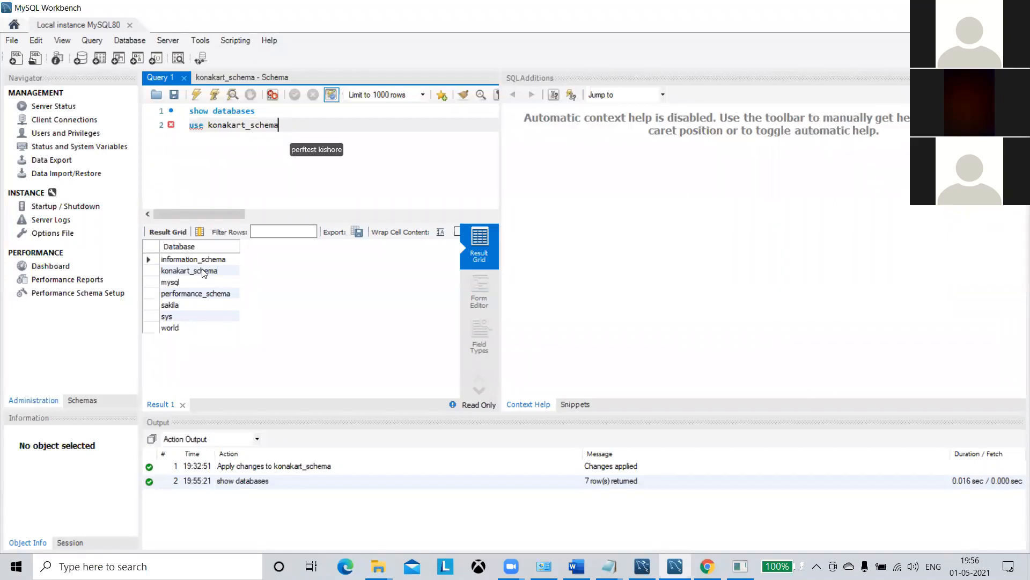
Run the whole script twice, which fails with Error Code 1064.
key("Return")
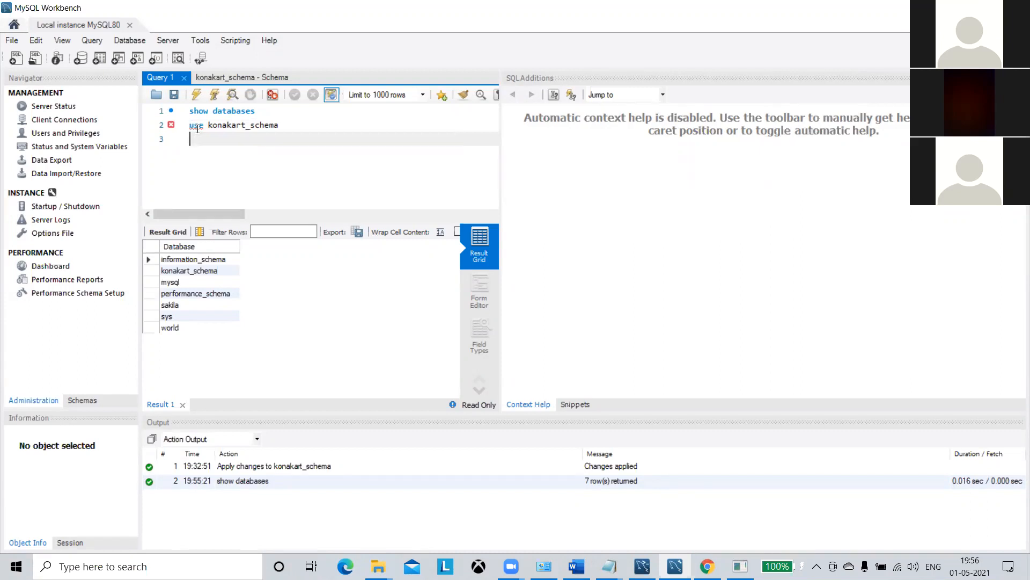
left_click(197, 95)
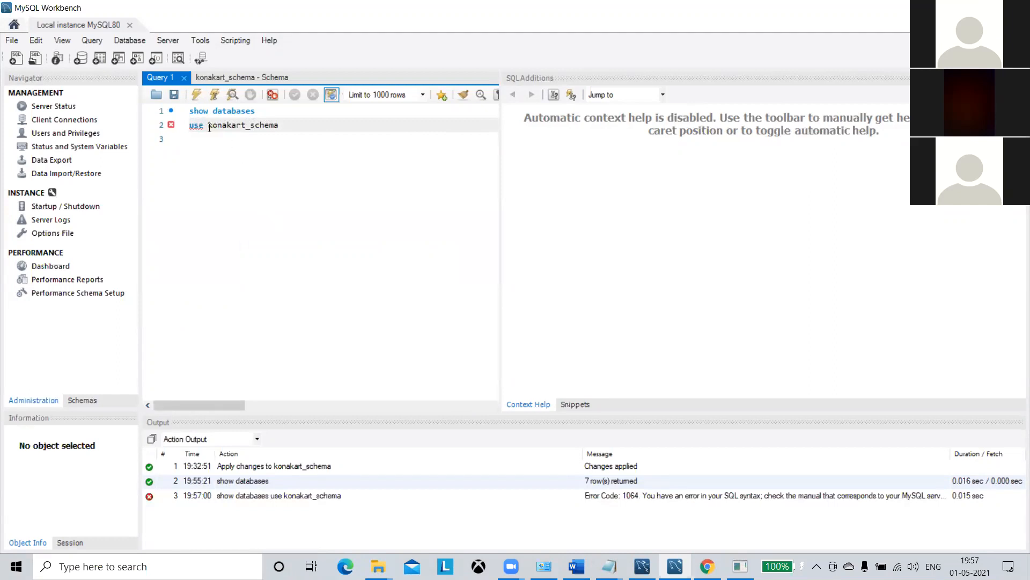
left_click(197, 95)
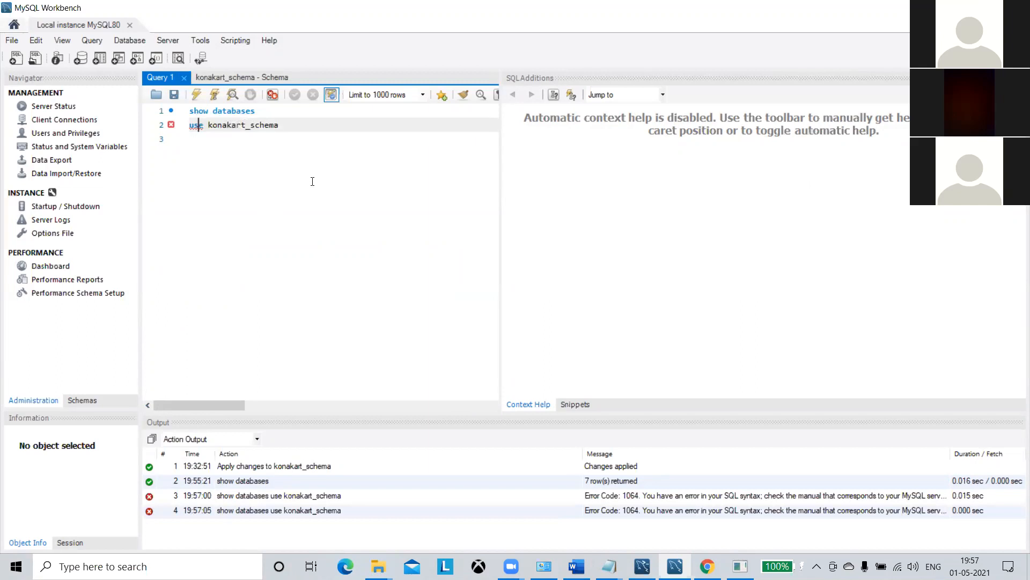
Add a semicolon to use konakart_schema and run that line alone, affecting 0 rows.
left_click(295, 131)
type(";")
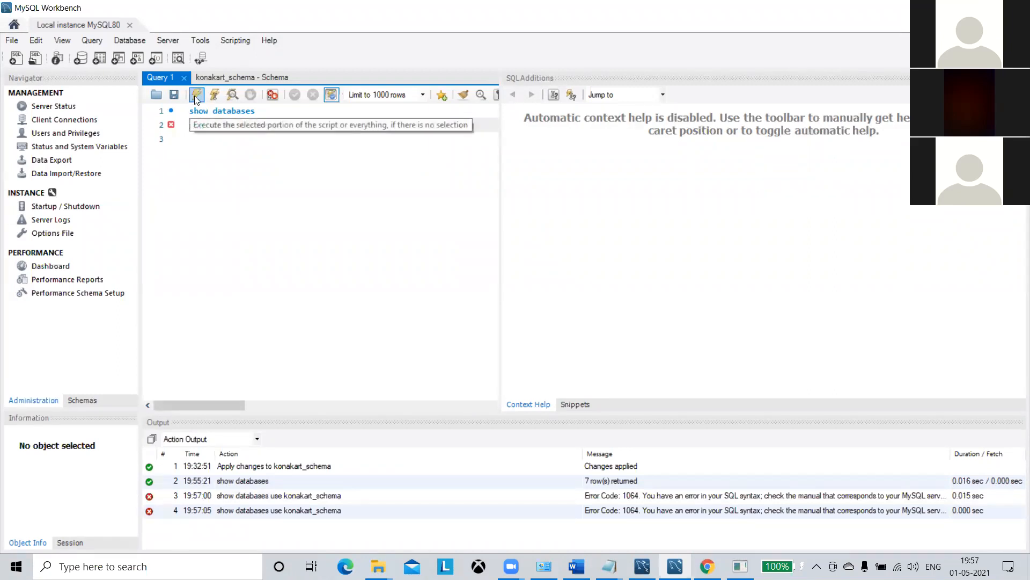
left_click(241, 125)
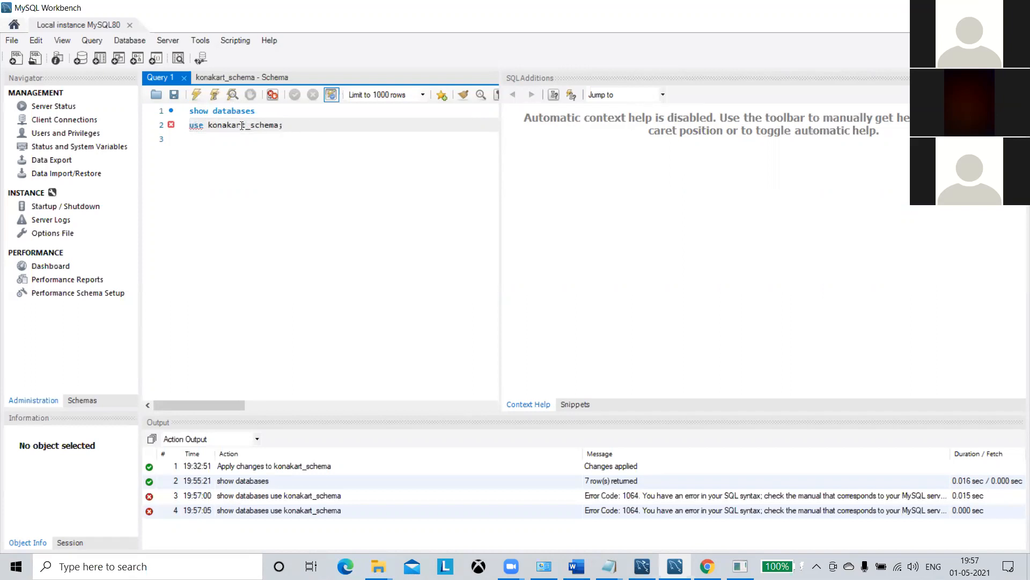
left_click(281, 125)
left_click_drag(289, 124, 191, 126)
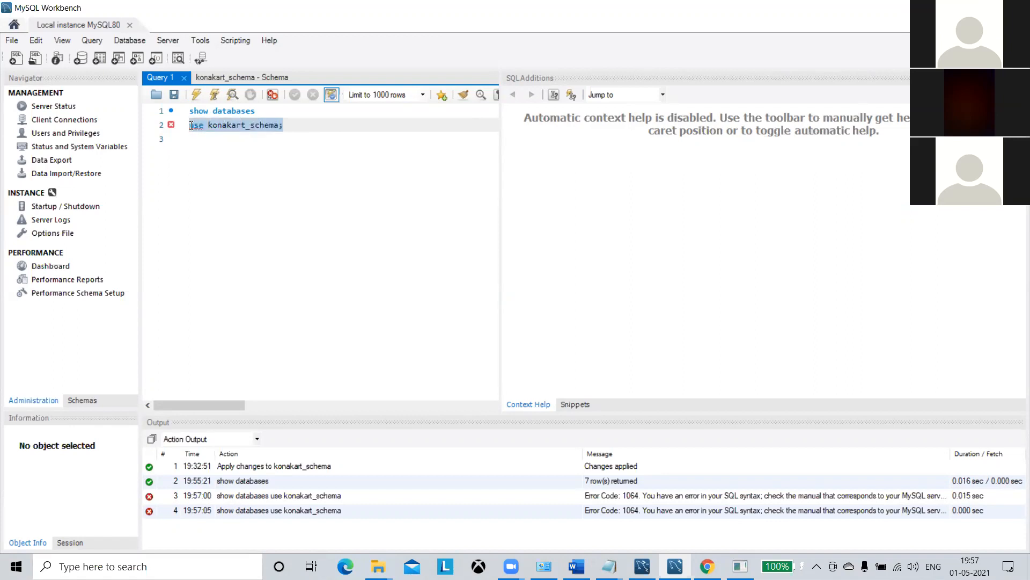
left_click(198, 97)
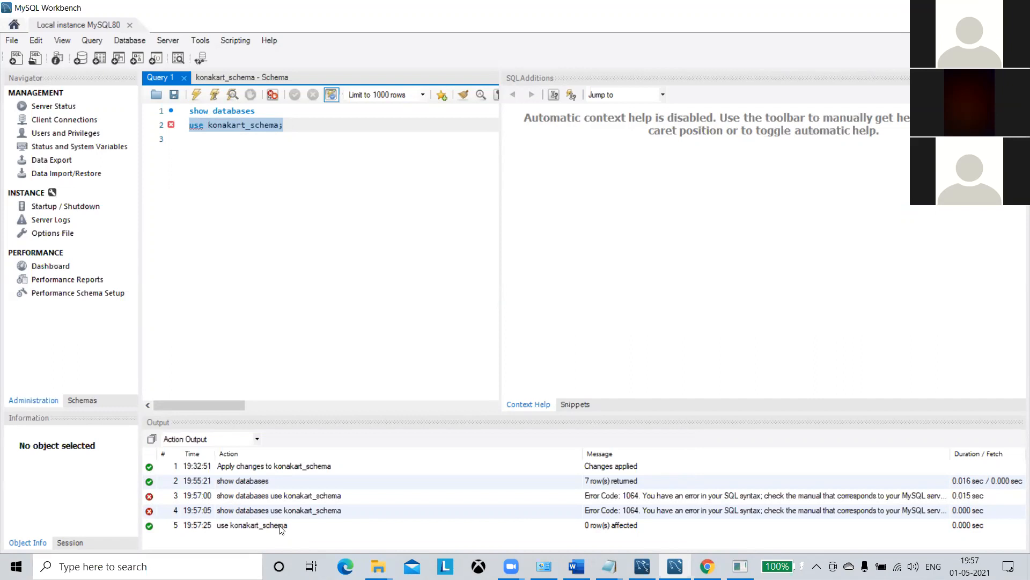
Type show tables on line 3 and run it, listing 126 konakart_schema tables.
left_click(293, 153)
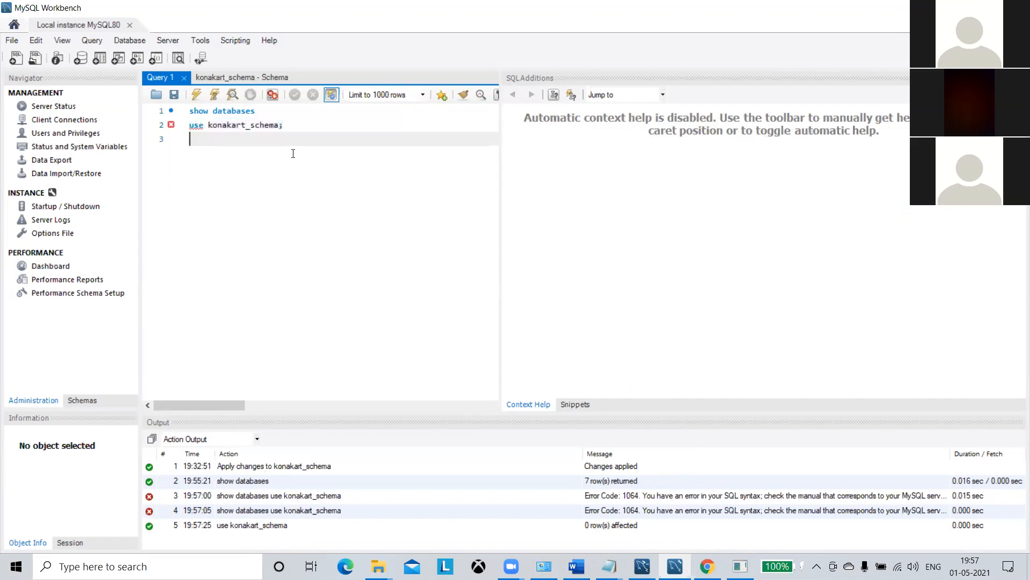
type("show tables")
left_click_drag(241, 137, 190, 135)
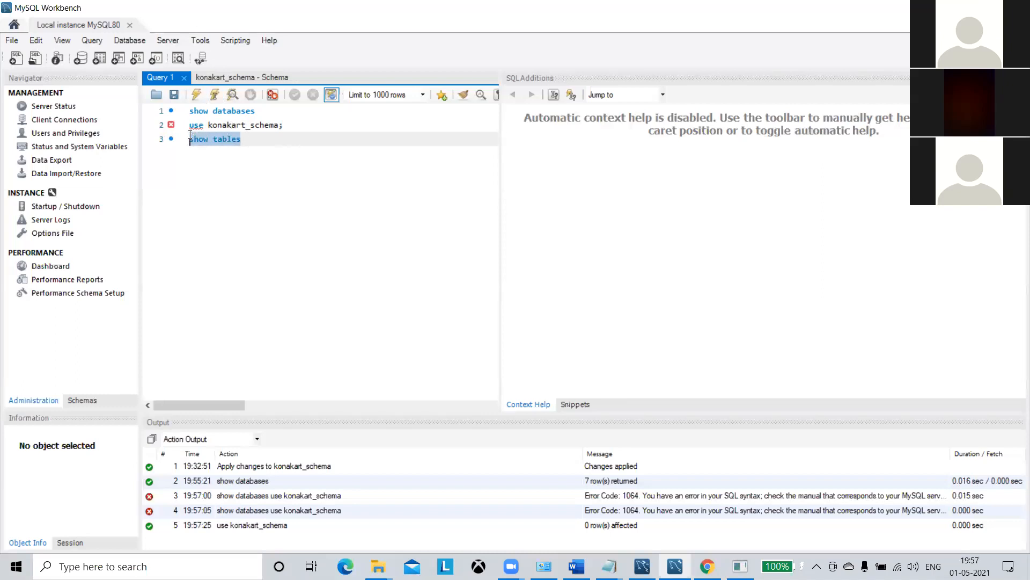
left_click(197, 94)
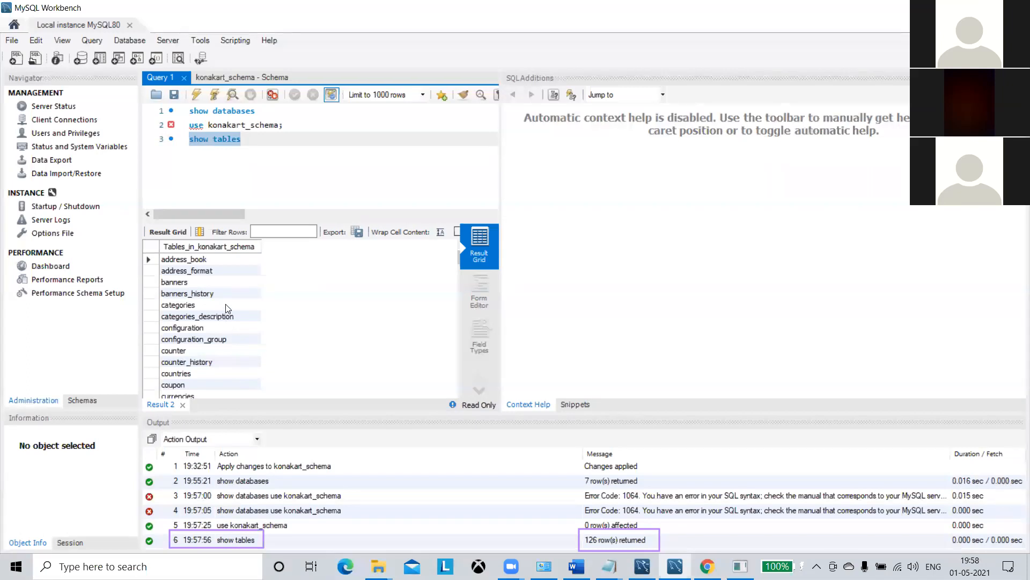
Scroll through the konakart_schema table list in the Result Grid.
scroll(245, 290, "down", 2)
scroll(244, 290, "down", 7)
scroll(244, 289, "down", 1)
scroll(244, 290, "down", 6)
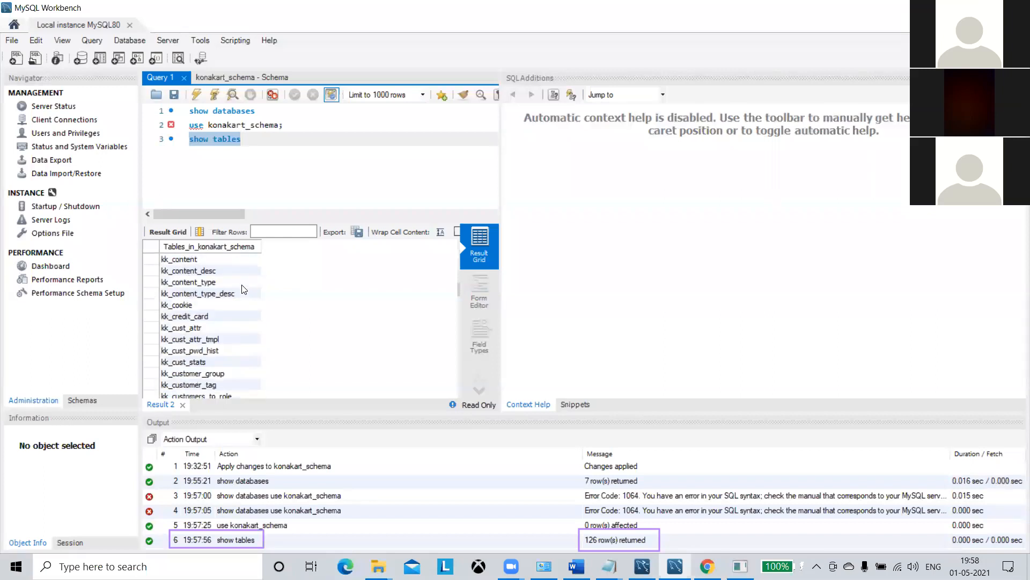
scroll(244, 288, "down", 4)
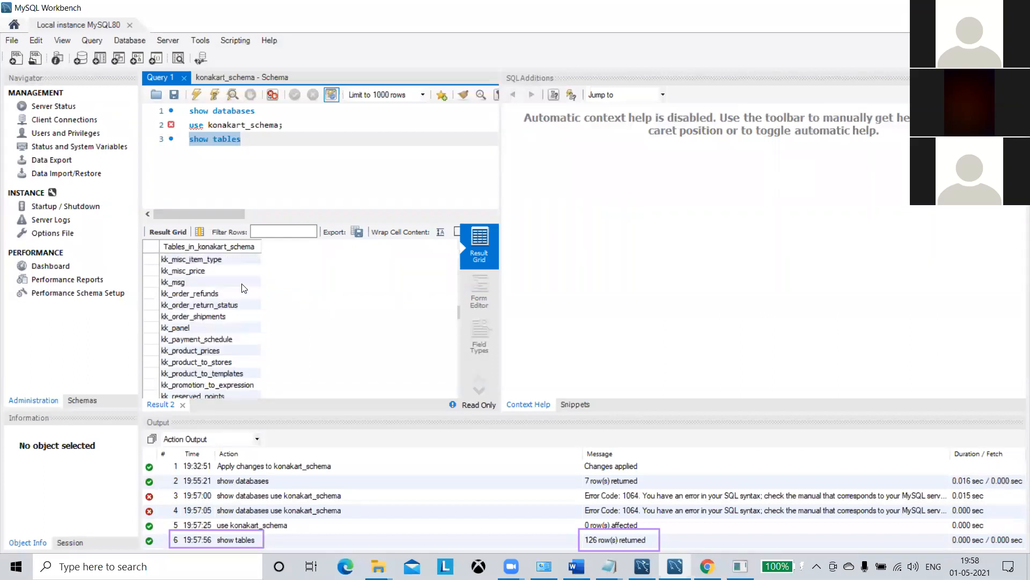
scroll(244, 288, "up", 20)
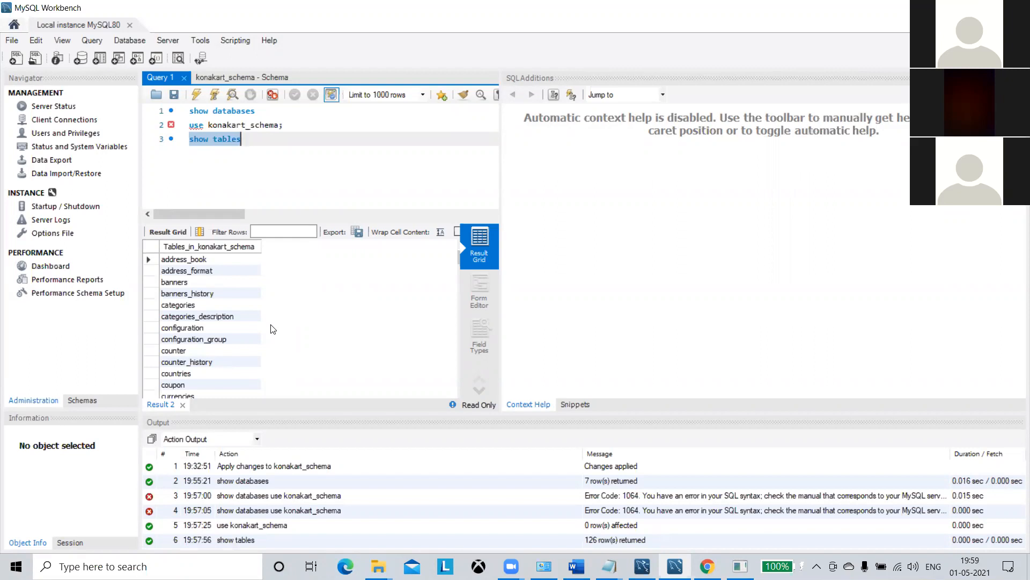
Type select * from customer on a new fourth line.
key("End")
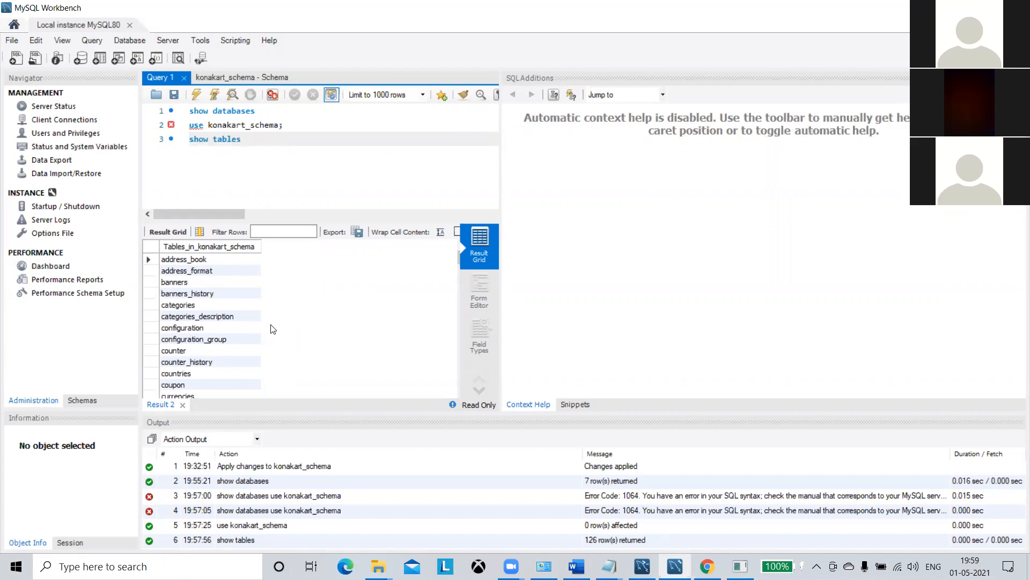
key("Return")
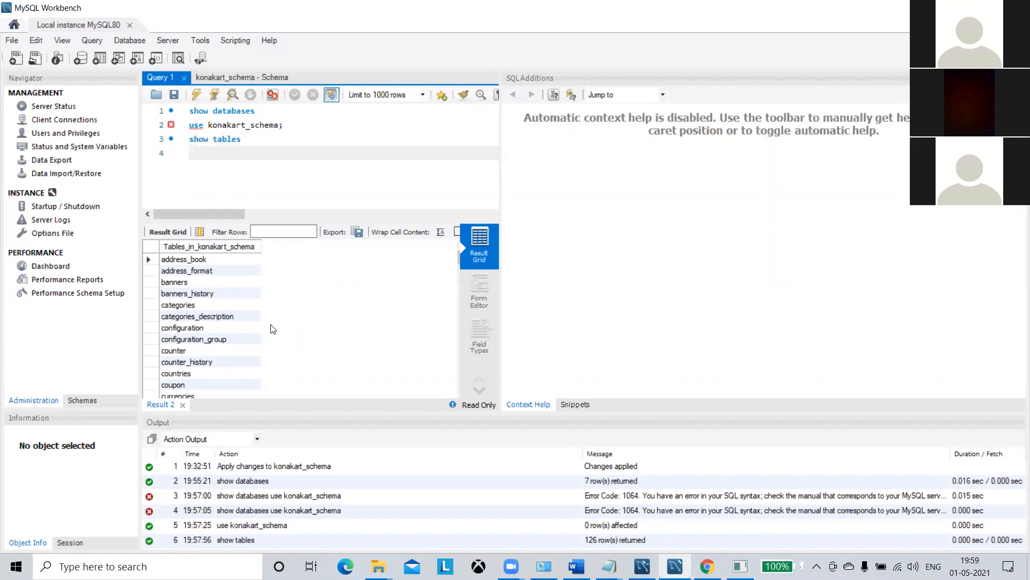
type("sele")
type("ct ")
type("*fri")
key("BackSpace")
type("om")
key("Left")
key("Left")
key("Left")
key("Left")
key("Right")
key("Right")
key("Right")
key("Right")
type("customer")
Run select * from customer, which fails with Error 1146: table konakart_schema.customer doesn't exist.
left_click_drag(296, 154, 189, 154)
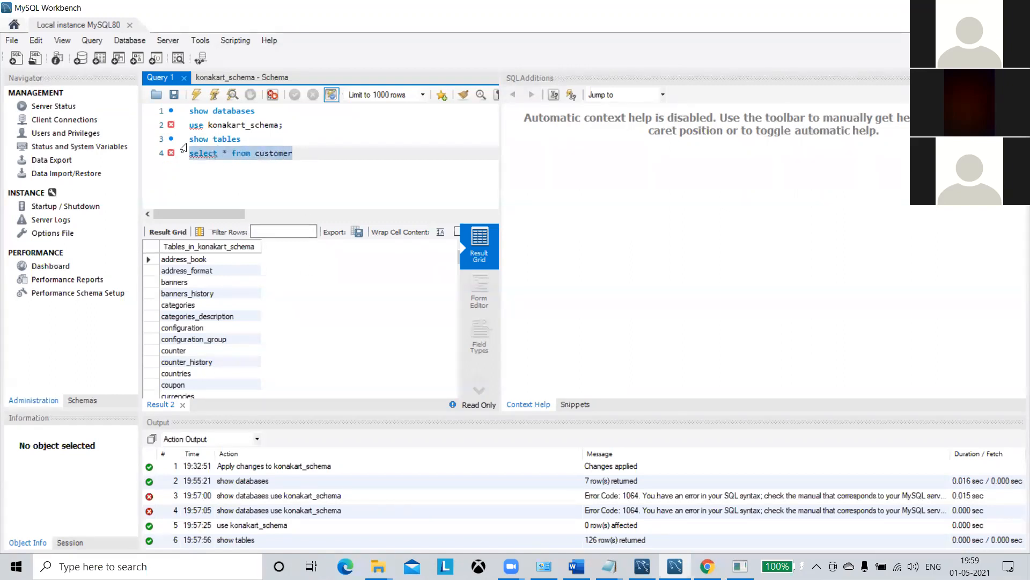
left_click(196, 96)
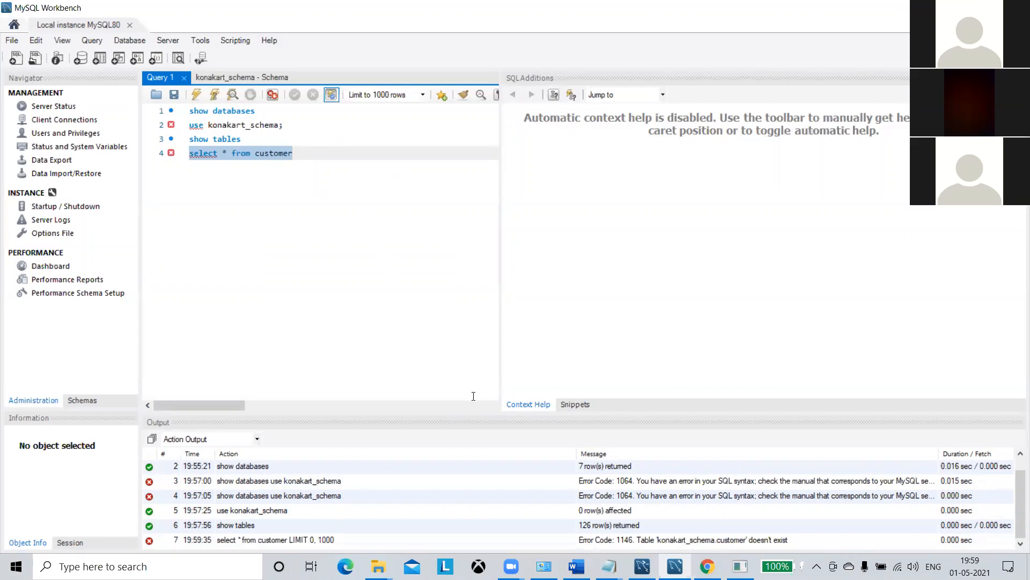
left_click(319, 150)
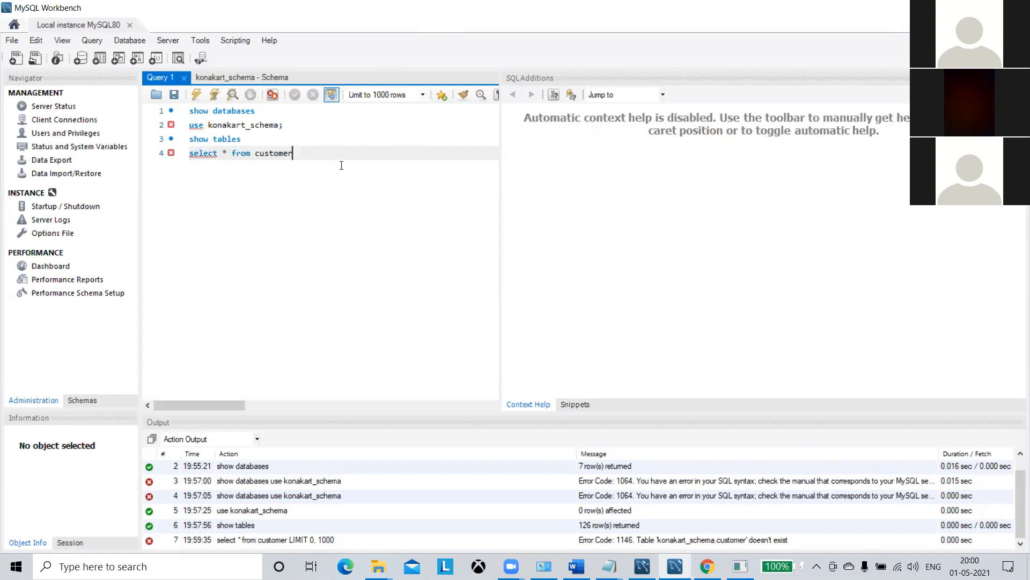
Change line 4 to show tables and rerun show tables, scrolling the 126 results to customers.
key("BackSpace")
key("BackSpace")
key("BackSpace")
key("BackSpace")
key("BackSpace")
key("BackSpace")
key("BackSpace")
key("BackSpace")
key("BackSpace")
key("BackSpace")
key("BackSpace")
key("BackSpace")
key("BackSpace")
key("BackSpace")
key("BackSpace")
key("BackSpace")
key("BackSpace")
key("BackSpace")
key("BackSpace")
key("BackSpace")
key("BackSpace")
key("BackSpace")
type("show tables")
left_click(218, 137)
left_click_drag(244, 139, 188, 140)
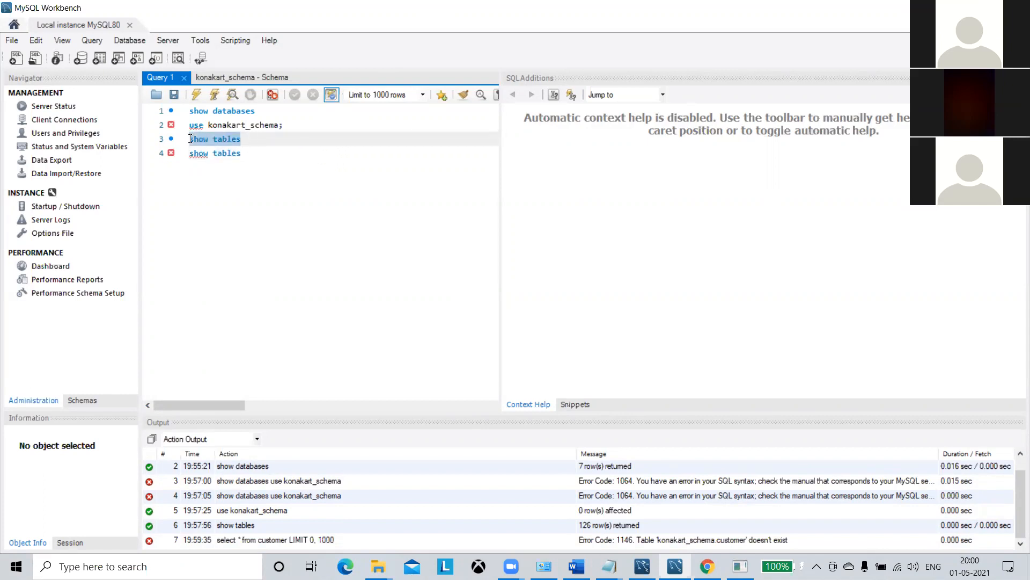
left_click(202, 97)
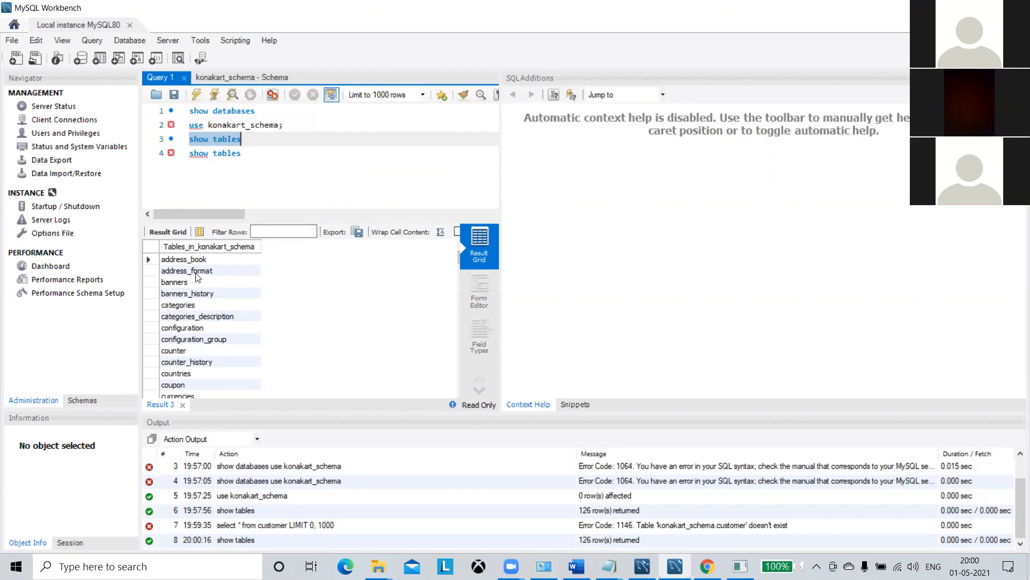
scroll(260, 255, "down", 1)
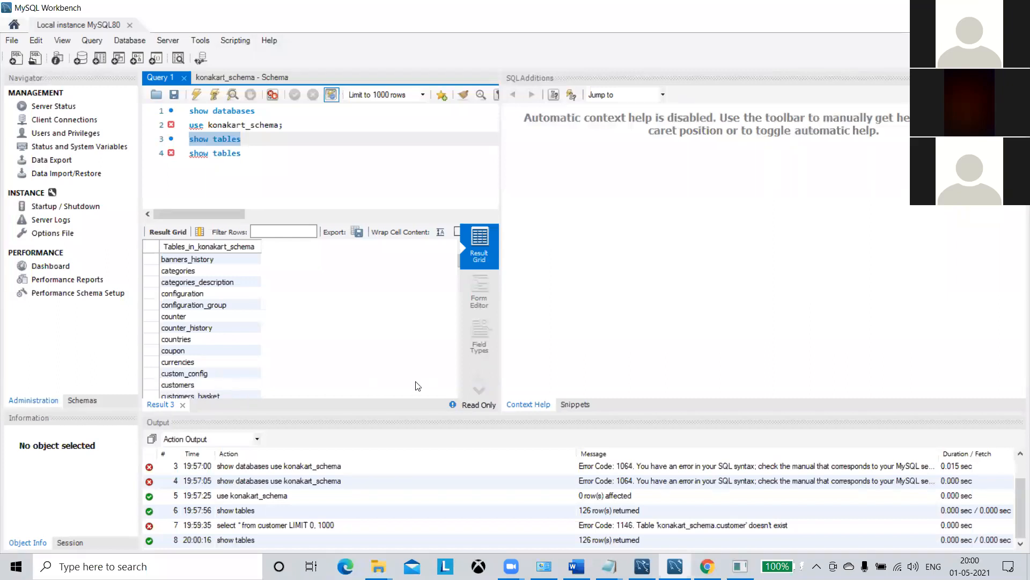
left_click(281, 162)
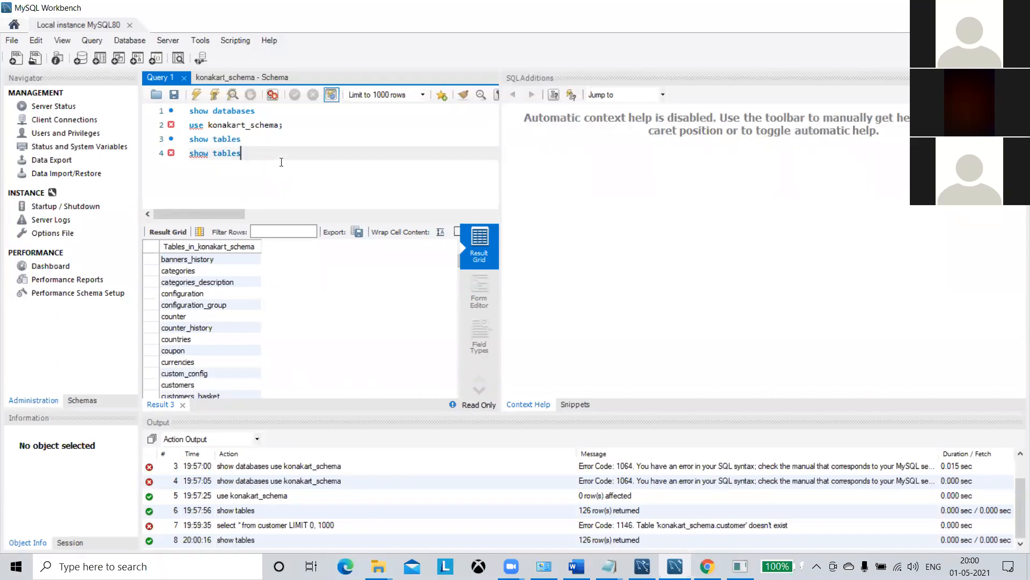
Rewrite line 4 as select * from customers and run it, returning 6 customer rows.
key("BackSpace")
key("BackSpace")
key("BackSpace")
key("BackSpace")
key("BackSpace")
key("BackSpace")
key("BackSpace")
key("BackSpace")
key("BackSpace")
key("BackSpace")
type("elsect")
key("BackSpace")
key("BackSpace")
key("BackSpace")
key("BackSpace")
key("BackSpace")
key("BackSpace")
type("lect * from customers")
left_click_drag(298, 154, 178, 159)
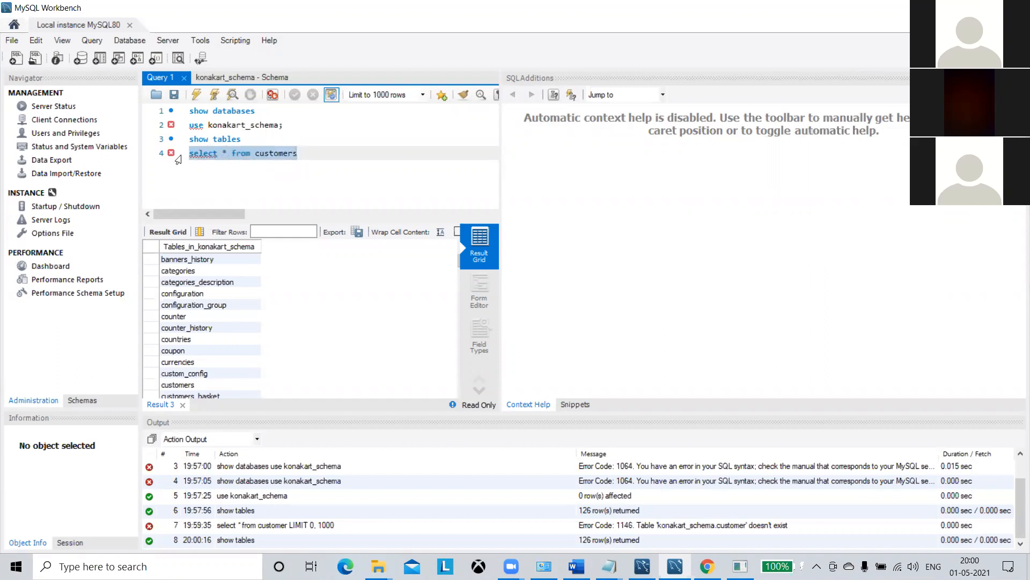
left_click(196, 96)
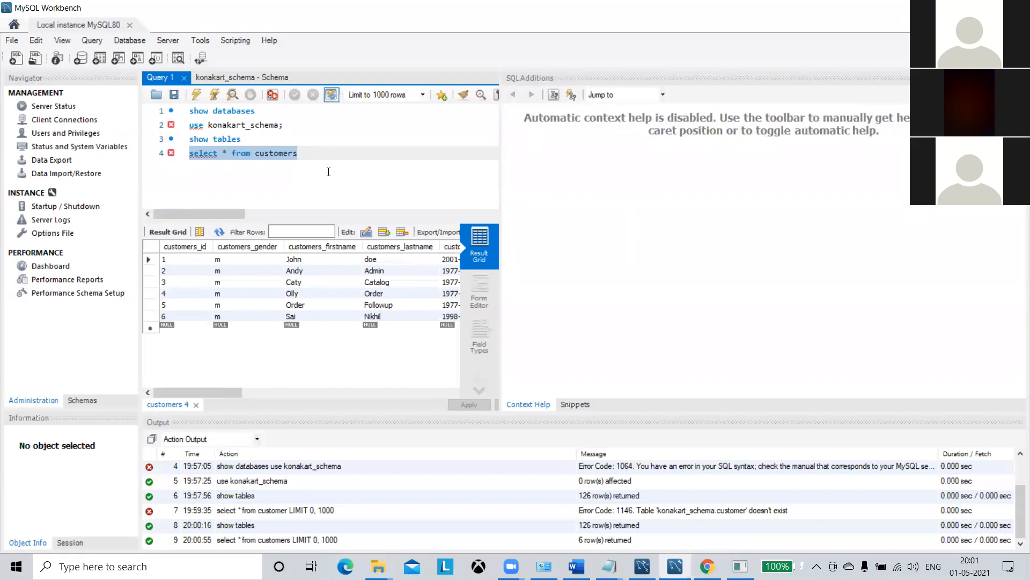
left_click(328, 172)
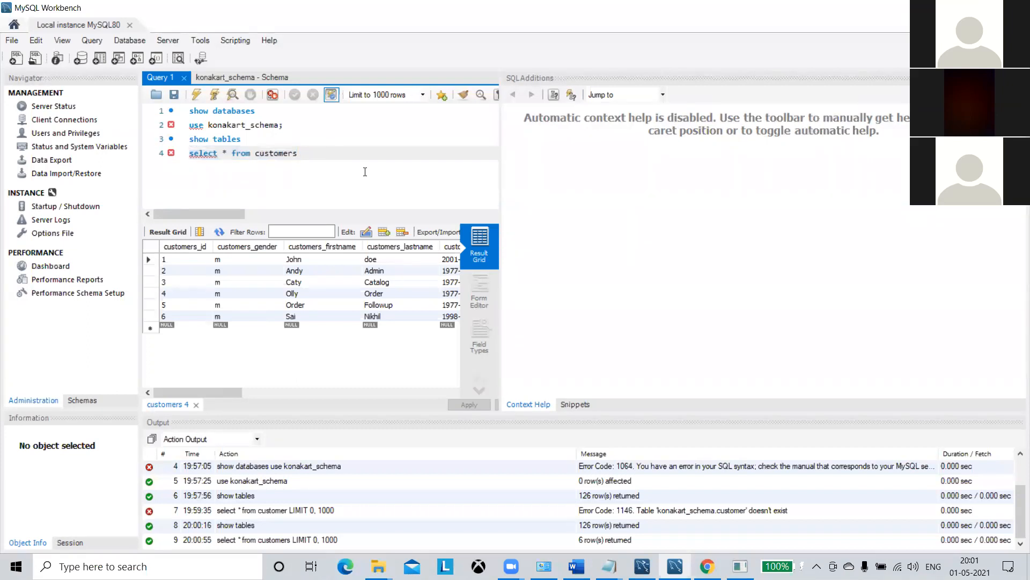